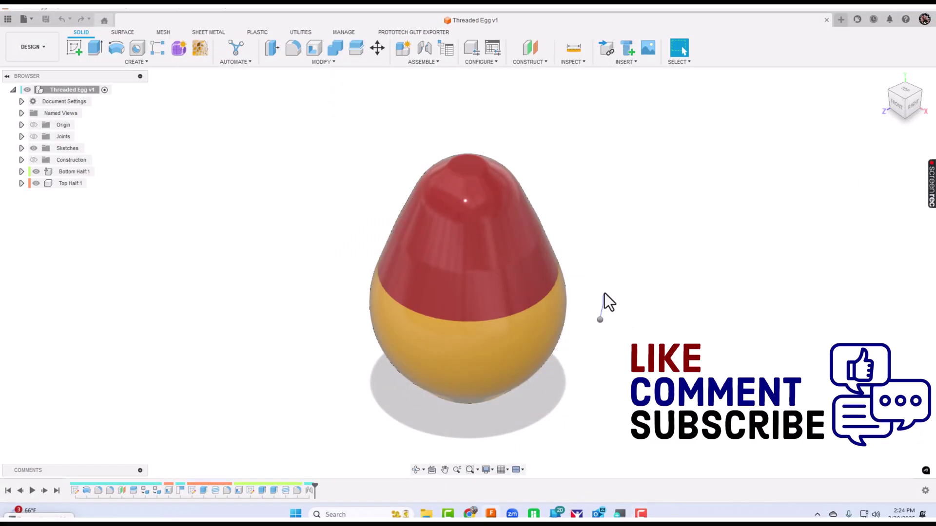
Orbit the Threaded Egg model and drag its top half down onto the bottom and back up.
{"action": "middle_click_drag", "start_coordinate": [581, 348], "coordinate": [491, 255], "text": "shift"}
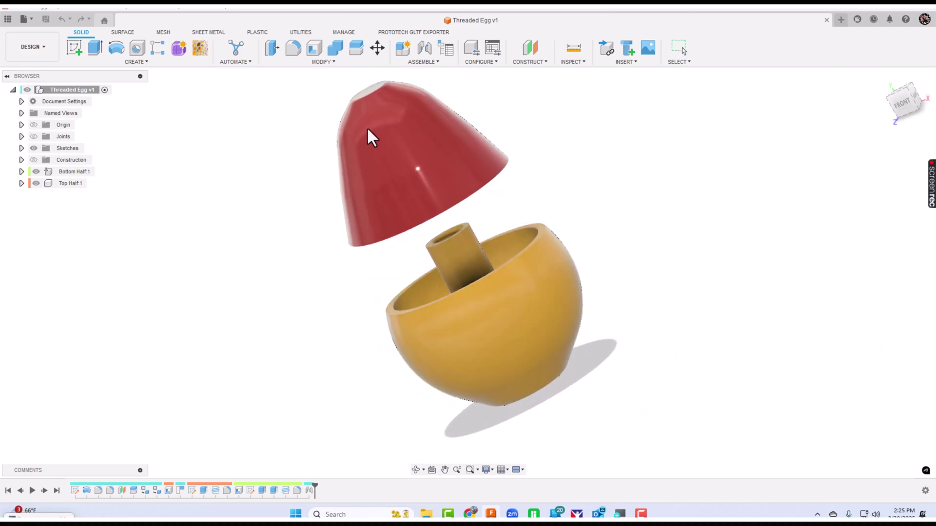
{"action": "mouse_move", "coordinate": [368, 131]}
{"action": "left_mouse_down"}
{"action": "mouse_move", "coordinate": [425, 202]}
{"action": "mouse_move", "coordinate": [385, 130]}
{"action": "left_mouse_up"}
Create a new design and save it as 'Threaded Egg 2' in the Egg folder.
{"action": "left_click", "coordinate": [841, 20]}
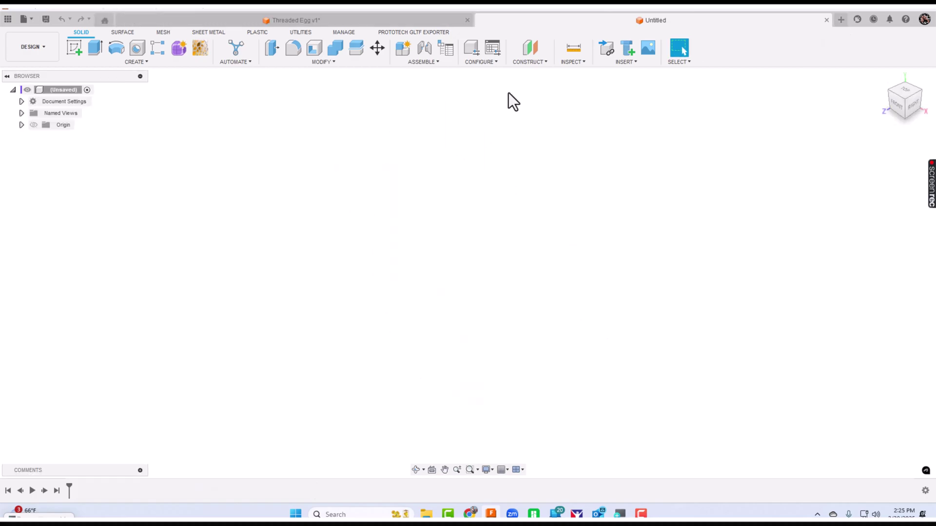
{"action": "left_click", "coordinate": [45, 20]}
{"action": "type", "text": "Threaded Egg"}
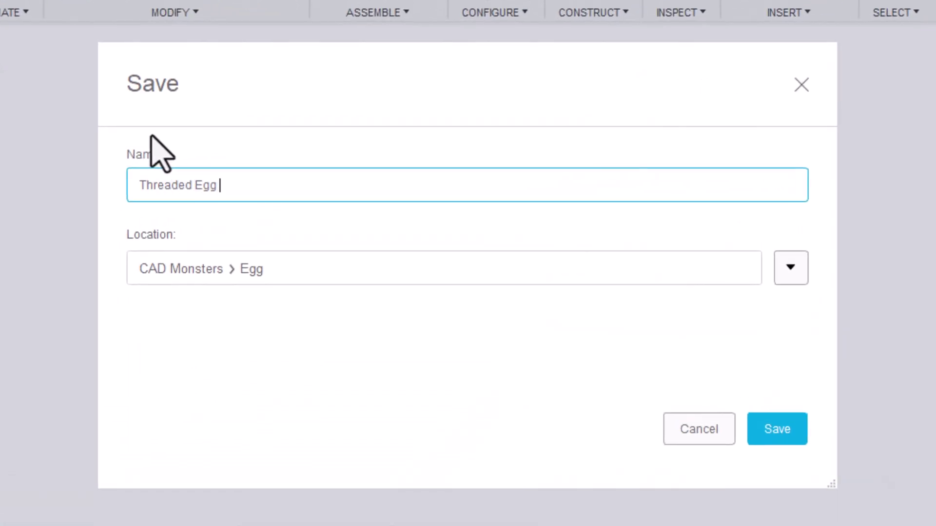
{"action": "type", "text": " 2"}
{"action": "left_click", "coordinate": [799, 436]}
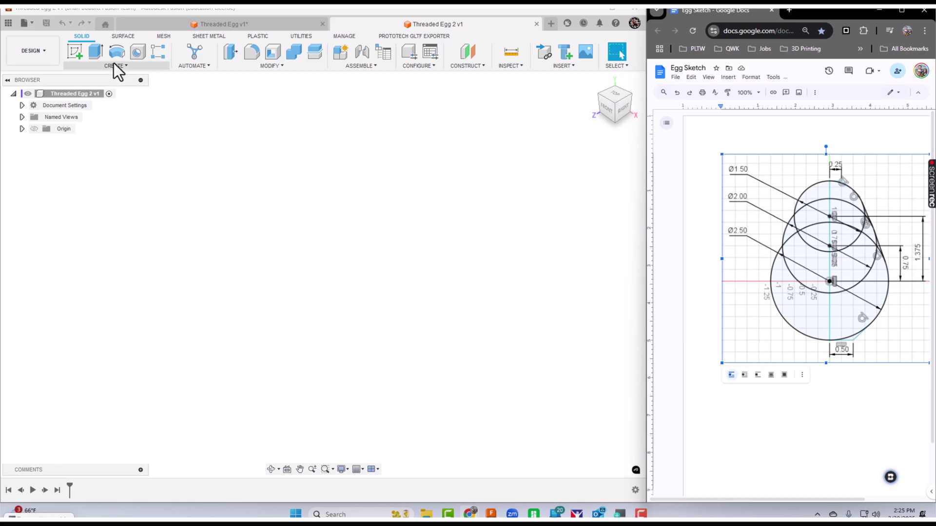
Start a sketch on the front plane and draw a 2.5 in circle centred at the origin.
{"action": "left_click", "coordinate": [75, 51]}
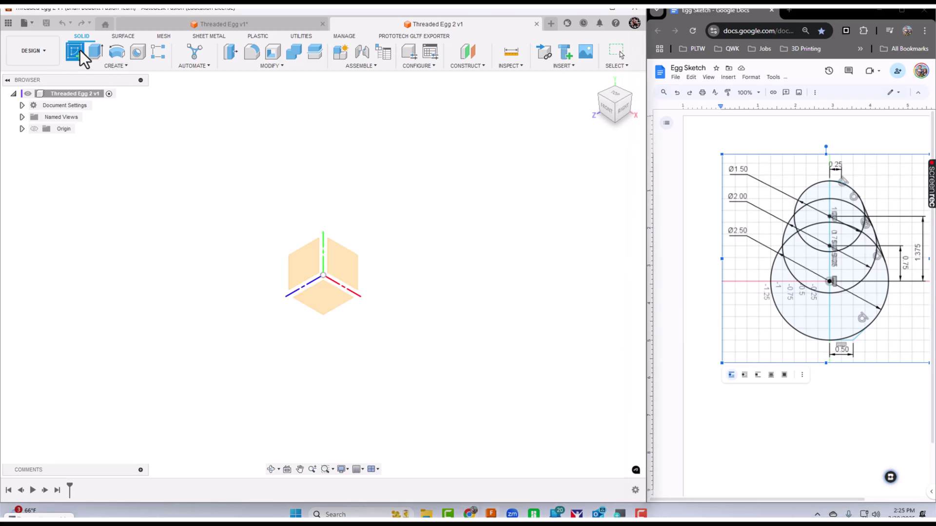
{"action": "left_click", "coordinate": [352, 267]}
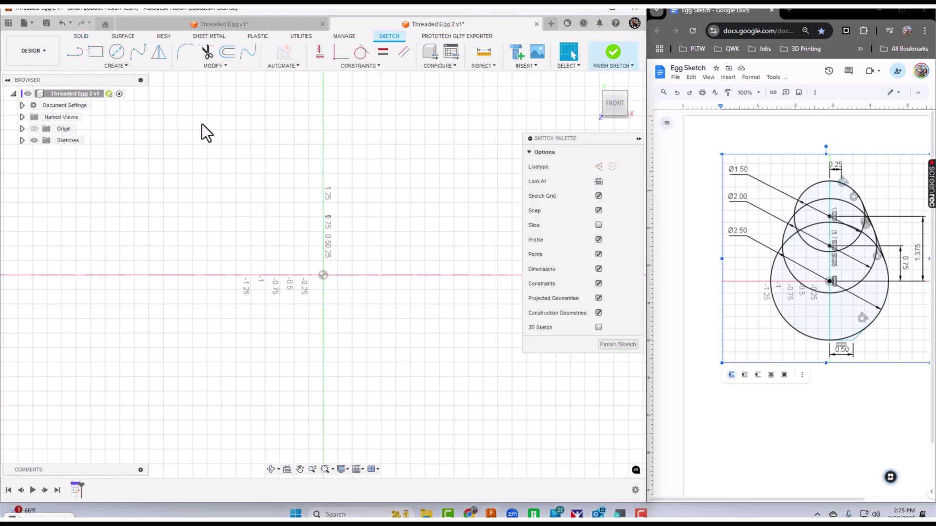
{"action": "left_click", "coordinate": [117, 51]}
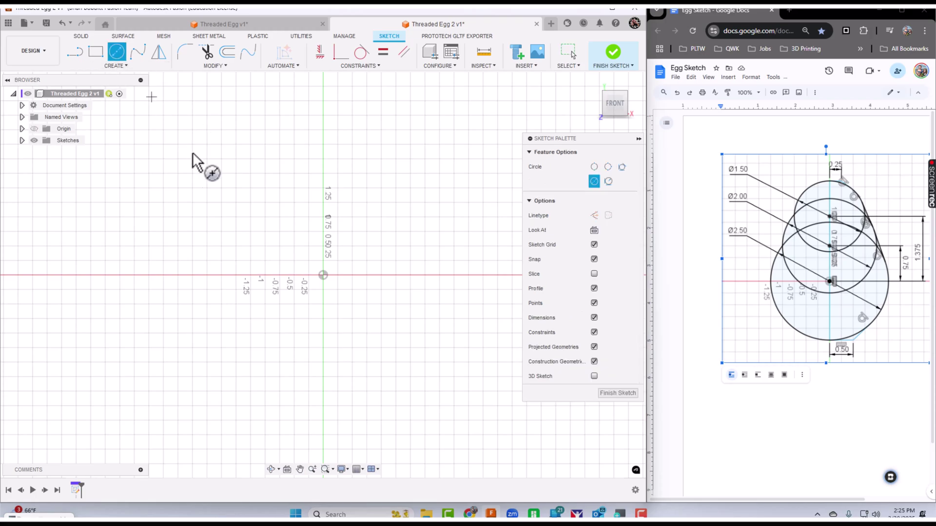
{"action": "left_click", "coordinate": [323, 276]}
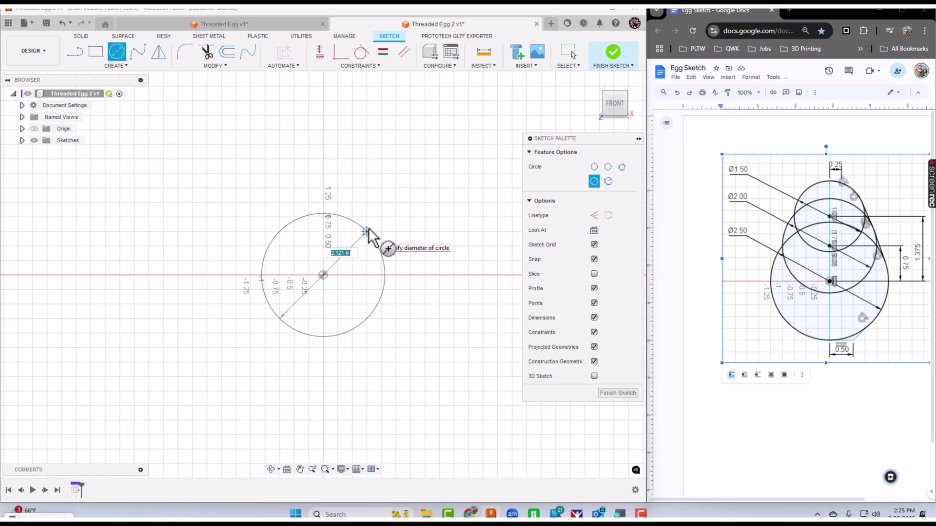
{"action": "type", "text": "2.5"}
{"action": "key", "text": "Return"}
{"action": "key", "text": "Escape"}
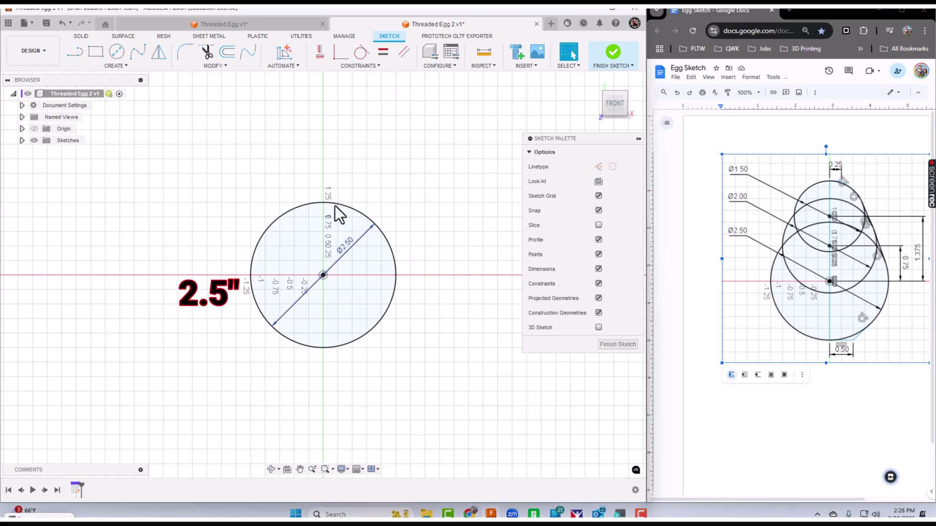
Draw a 2 in circle centred on the top of the first circle.
{"action": "left_click", "coordinate": [118, 53]}
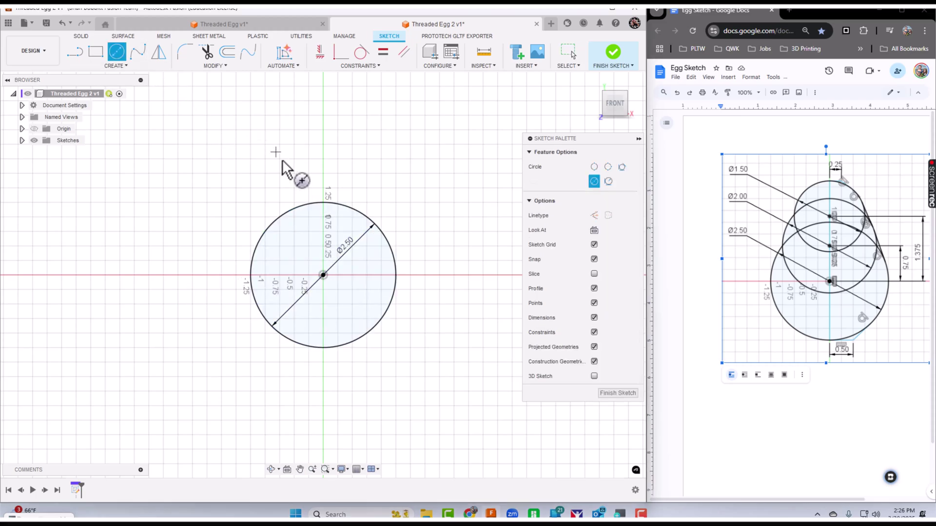
{"action": "left_click", "coordinate": [323, 188]}
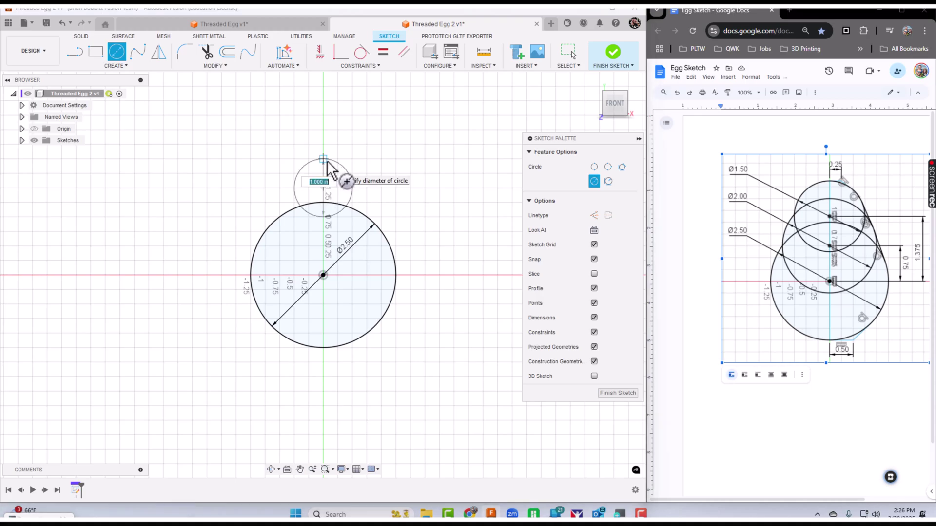
{"action": "type", "text": "2"}
{"action": "key", "text": "Return"}
{"action": "key", "text": "Escape"}
Draw a 1.5 in circle centred on the top of the 2 in circle.
{"action": "mouse_move", "coordinate": [451, 219]}
{"action": "middle_mouse_down"}
{"action": "mouse_move", "coordinate": [397, 294]}
{"action": "mouse_move", "coordinate": [378, 305]}
{"action": "middle_mouse_up"}
{"action": "left_click", "coordinate": [117, 51]}
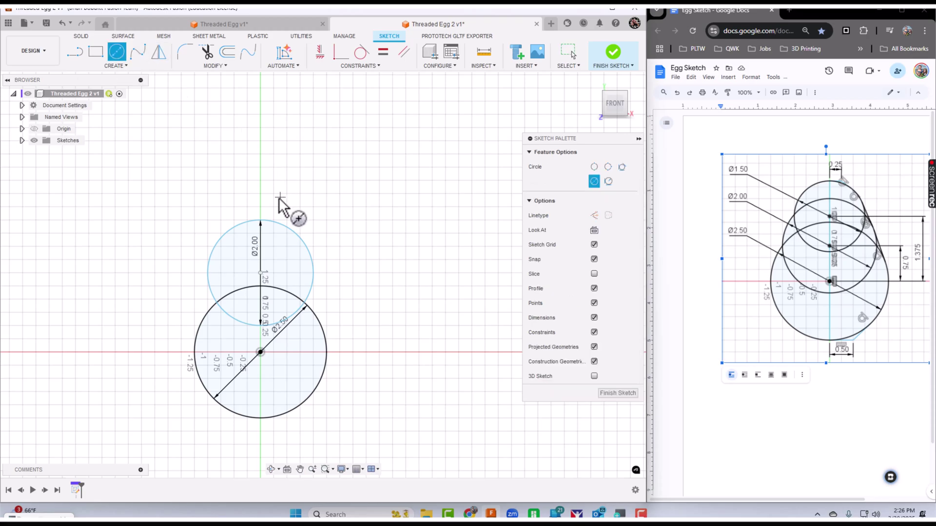
{"action": "left_click", "coordinate": [260, 194]}
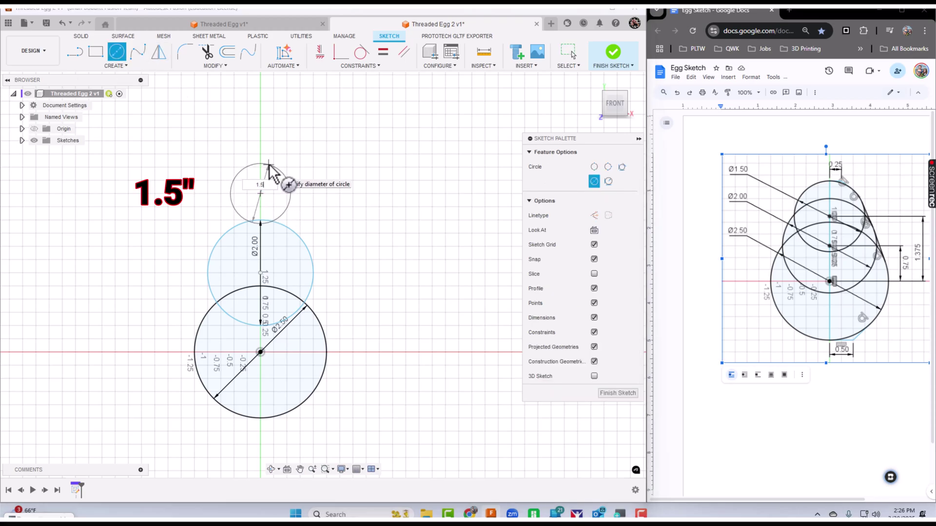
{"action": "type", "text": "1.5"}
{"action": "key", "text": "Return"}
{"action": "key", "text": "Escape"}
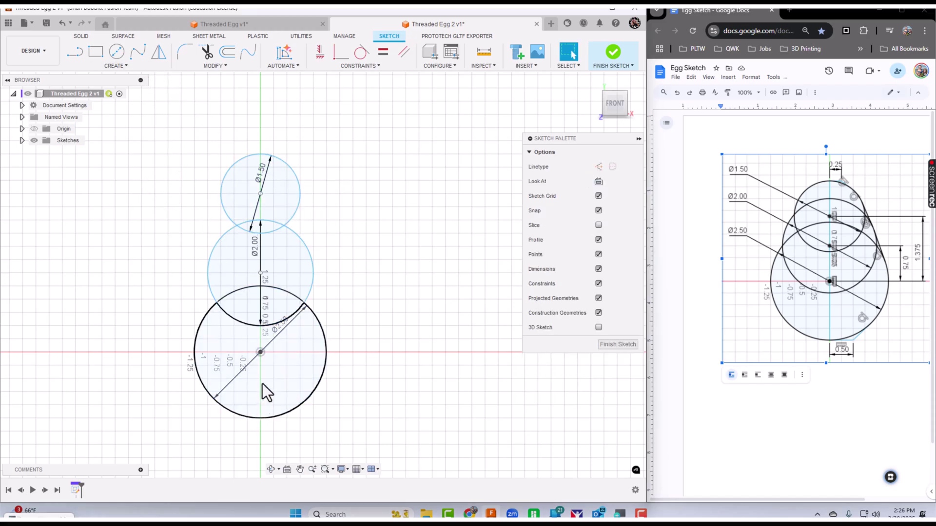
Dimension the middle circle's centre 0.75 in above the origin.
{"action": "left_click", "coordinate": [261, 274]}
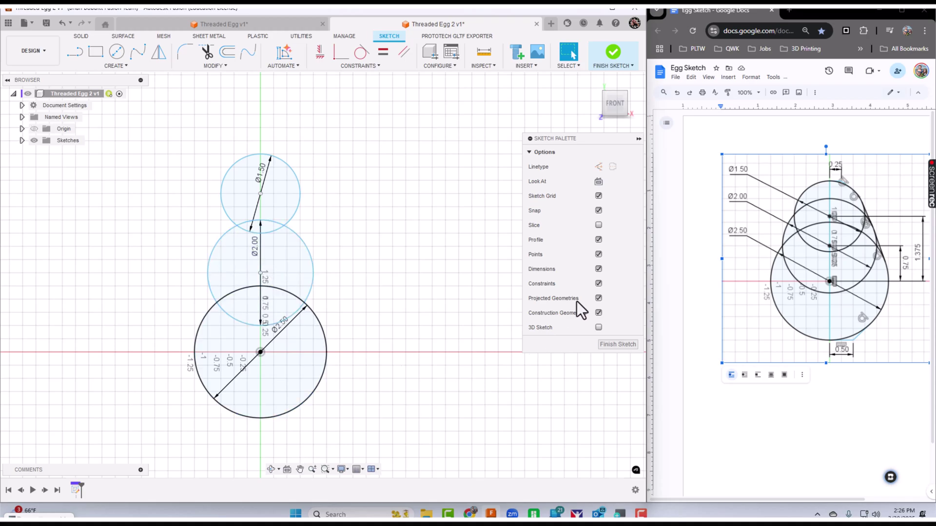
{"action": "key", "text": "d"}
{"action": "left_click", "coordinate": [257, 288]}
{"action": "left_click", "coordinate": [261, 273]}
{"action": "left_click", "coordinate": [378, 303]}
{"action": "type", "text": ".75"}
{"action": "key", "text": "Return"}
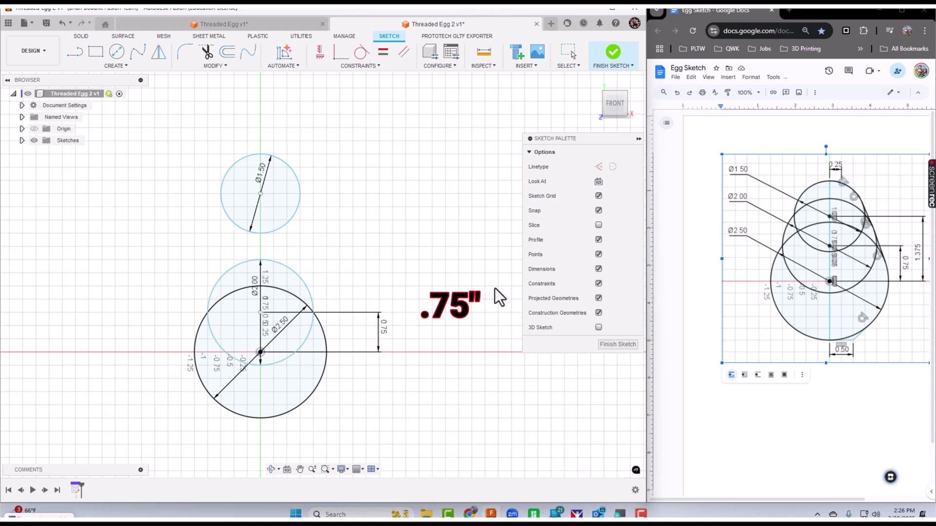
Dimension the top circle's centre 1.375 in above the origin and align the centres vertically.
{"action": "left_click", "coordinate": [261, 352]}
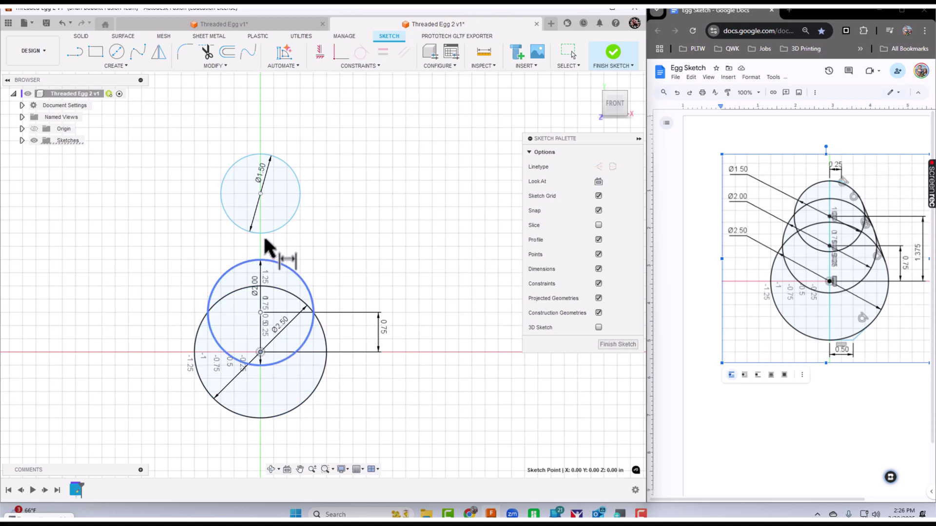
{"action": "left_click", "coordinate": [260, 193]}
{"action": "left_click", "coordinate": [422, 239]}
{"action": "type", "text": "1.375"}
{"action": "key", "text": "Return"}
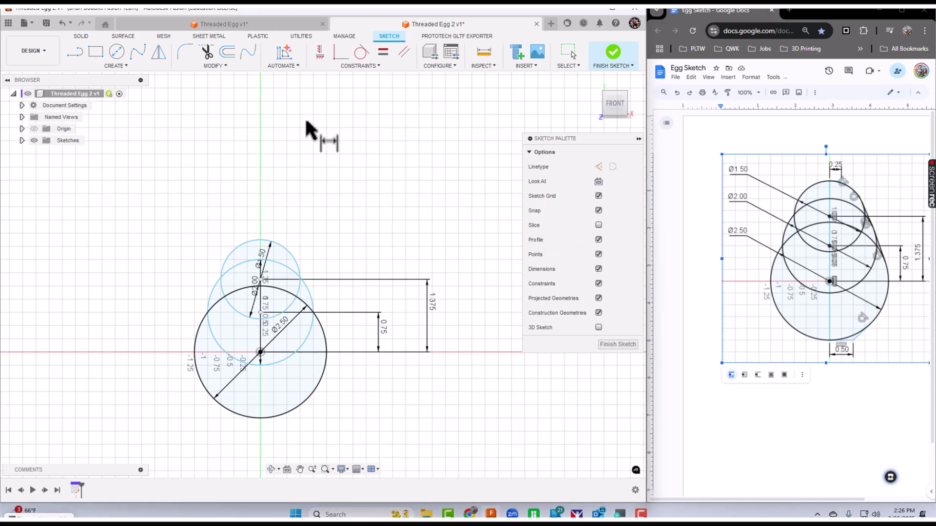
{"action": "left_click", "coordinate": [320, 53]}
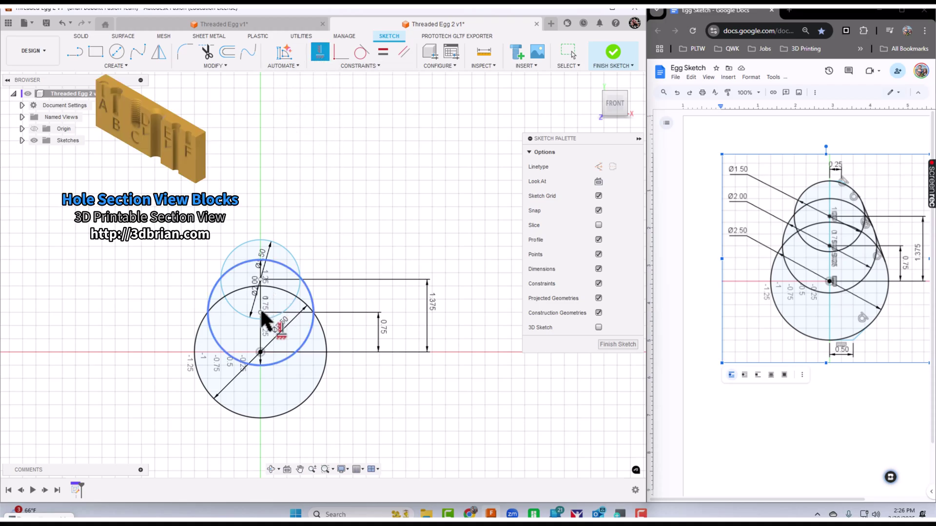
{"action": "left_click", "coordinate": [261, 352]}
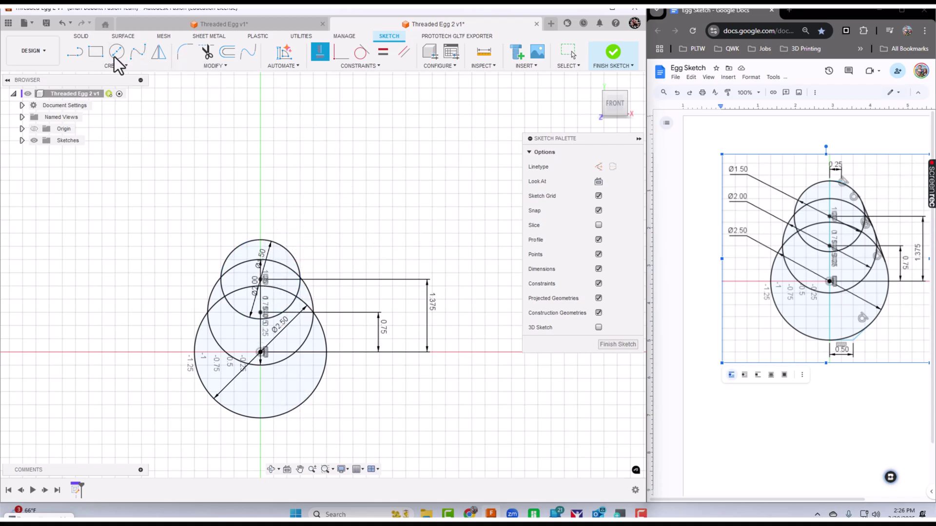
Draw a line on the right from the top circle down toward the bottom circle.
{"action": "left_click", "coordinate": [78, 52]}
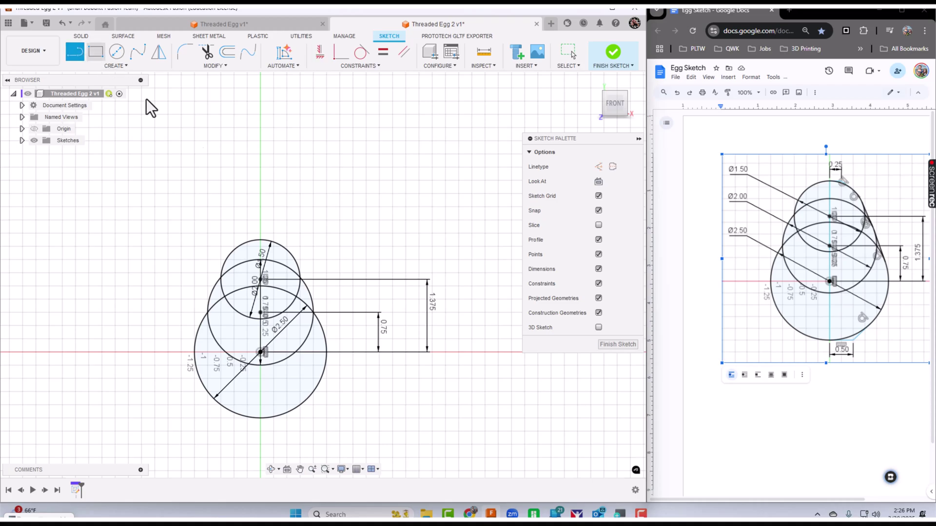
{"action": "left_click", "coordinate": [297, 260]}
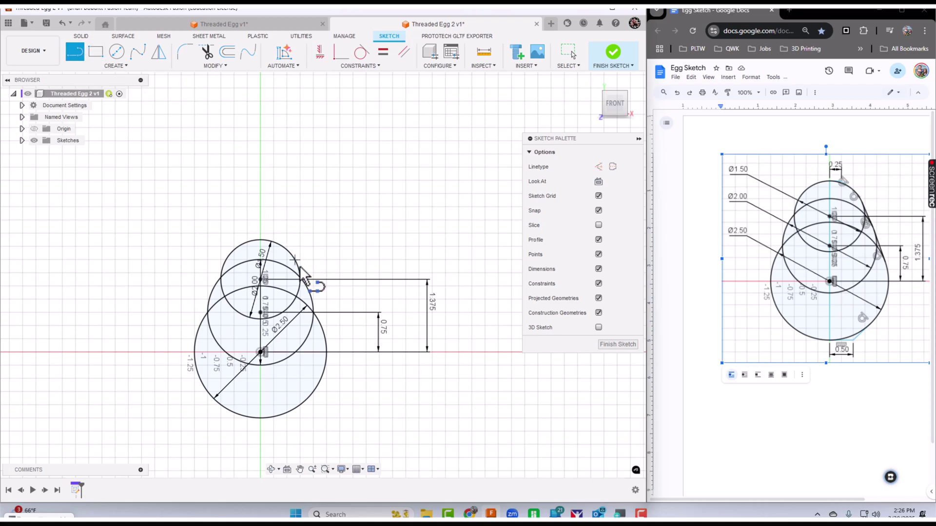
{"action": "left_click", "coordinate": [313, 308]}
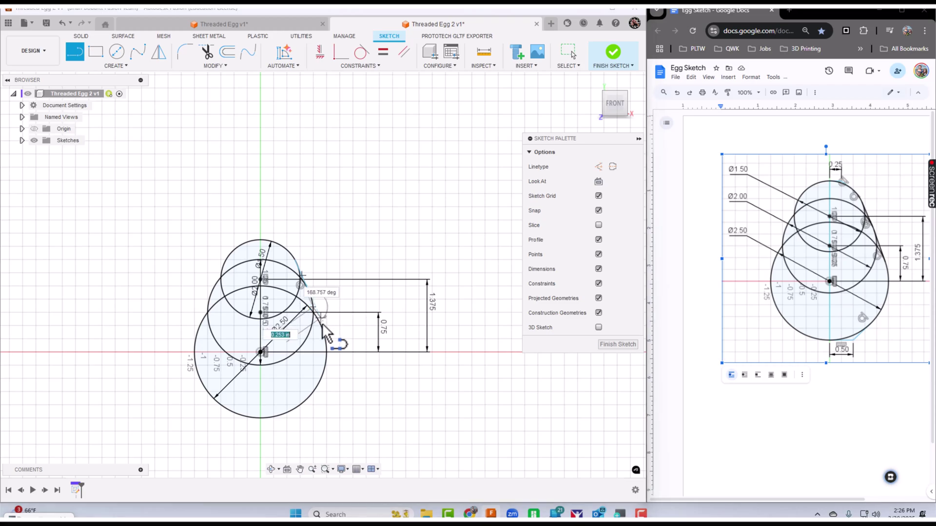
{"action": "key", "text": "ctrl+z"}
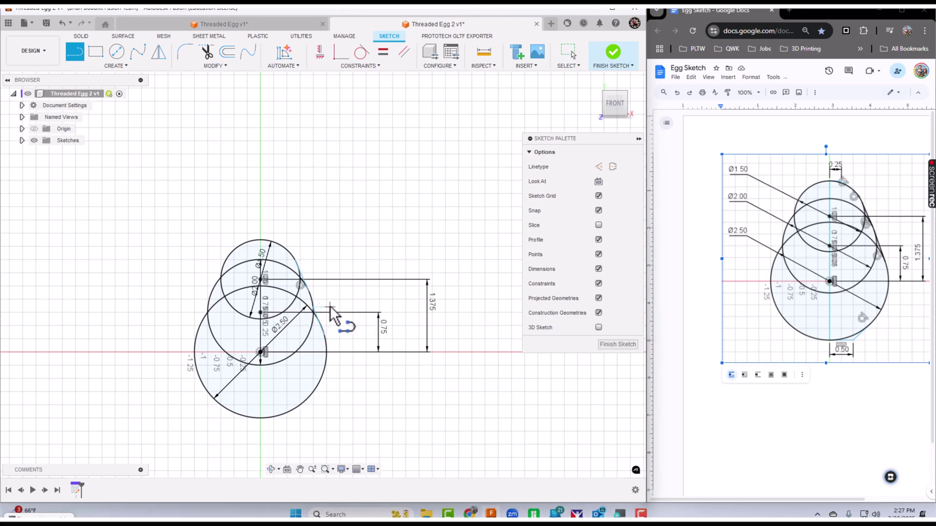
{"action": "scroll", "coordinate": [330, 312], "scroll_direction": "up", "scroll_amount": 8}
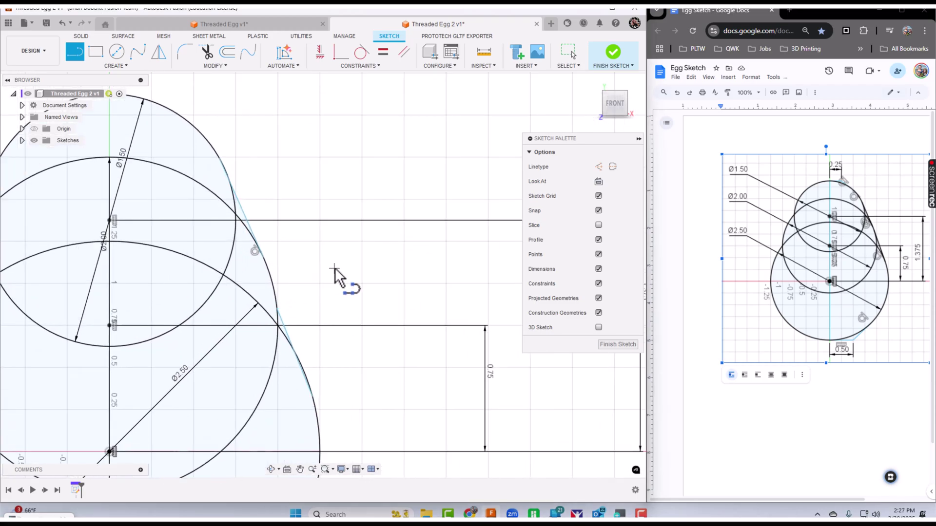
{"action": "scroll", "coordinate": [334, 268], "scroll_direction": "down", "scroll_amount": 1}
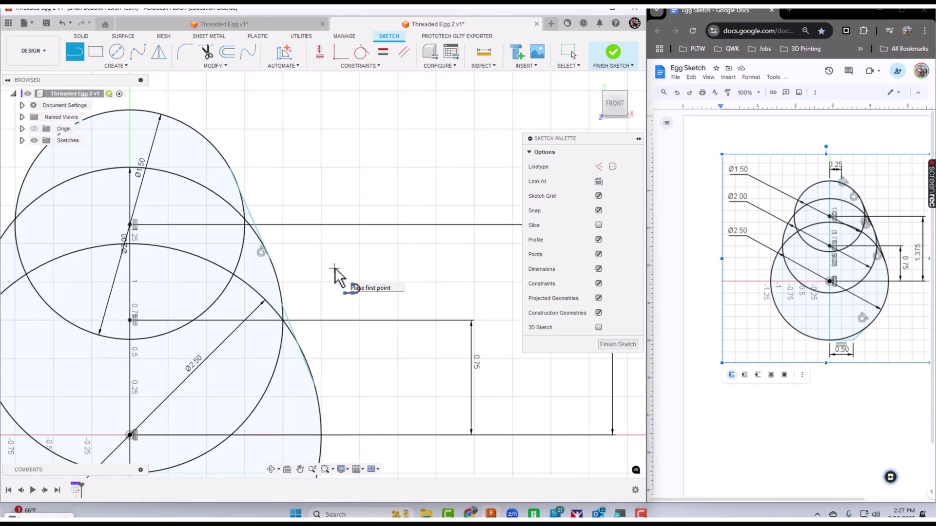
Make the line tangent to the 1.5 in top circle and the 2.5 in bottom circle.
{"action": "left_click", "coordinate": [361, 55]}
{"action": "left_click", "coordinate": [248, 204]}
{"action": "left_click", "coordinate": [227, 169]}
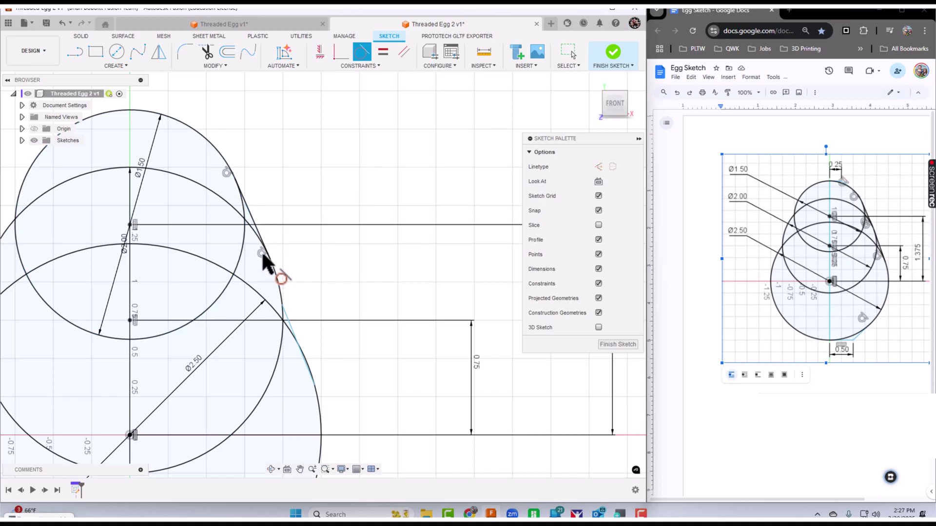
{"action": "left_click", "coordinate": [287, 317]}
{"action": "left_click", "coordinate": [282, 296]}
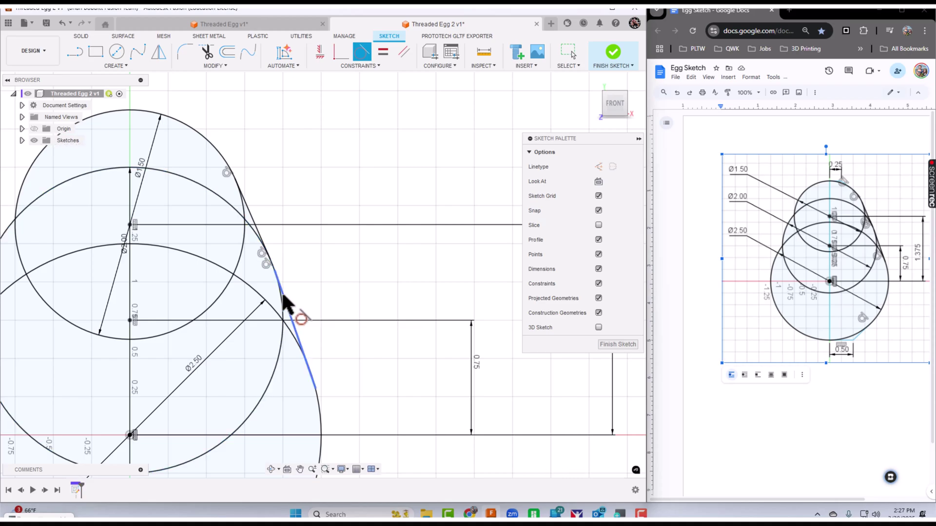
{"action": "left_click", "coordinate": [294, 331]}
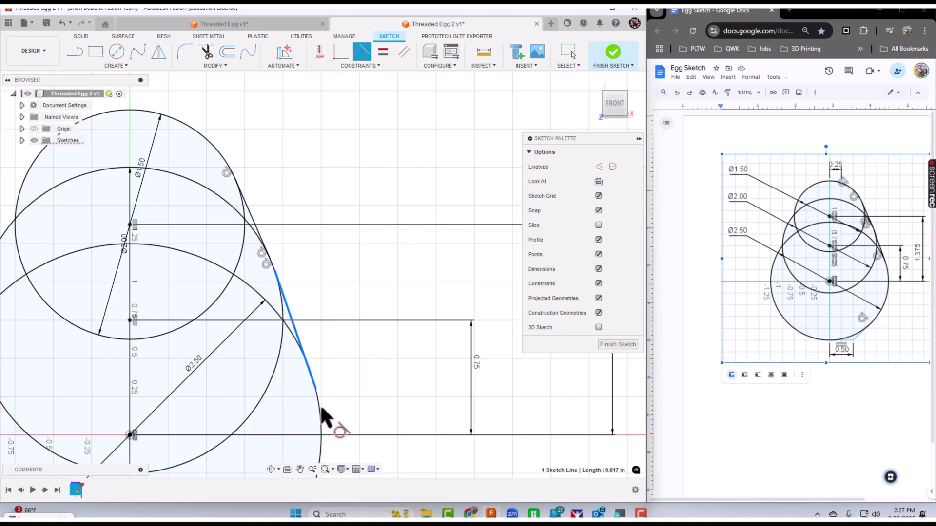
{"action": "left_click", "coordinate": [319, 407]}
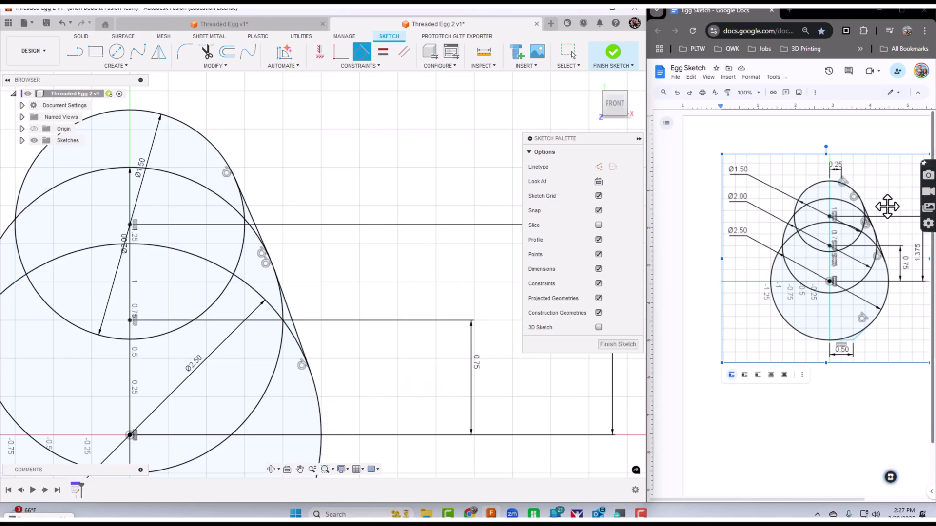
{"action": "scroll", "coordinate": [861, 179], "scroll_direction": "right", "scroll_amount": 1}
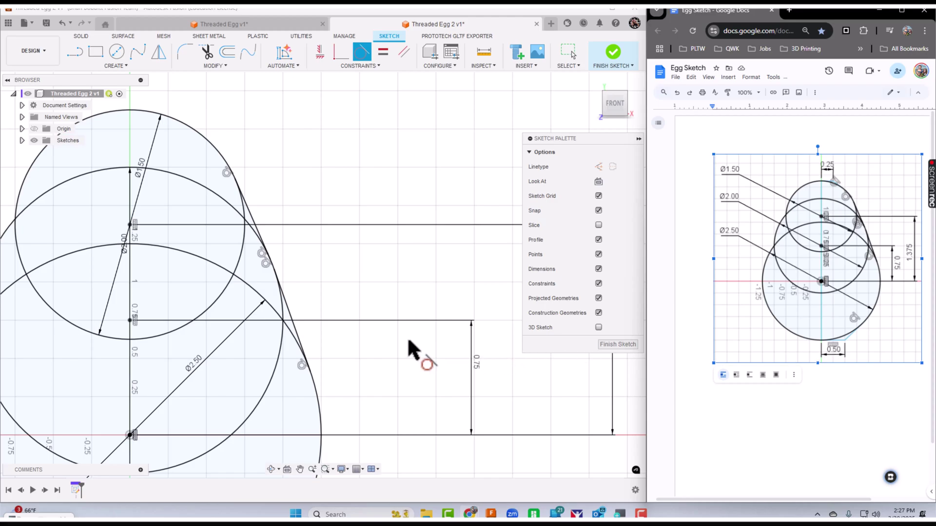
{"action": "scroll", "coordinate": [408, 335], "scroll_direction": "down", "scroll_amount": 2}
{"action": "middle_click_drag", "start_coordinate": [407, 336], "coordinate": [428, 251]}
{"action": "scroll", "coordinate": [407, 265], "scroll_direction": "down", "scroll_amount": 3}
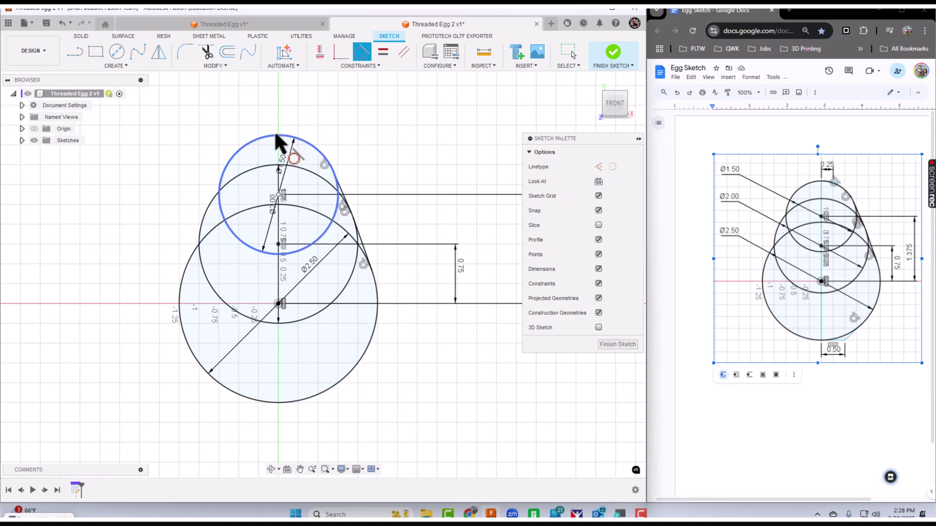
Draw a vertical centre line from the top of the circles to the egg's bottom, then finish the sketch.
{"action": "left_click", "coordinate": [74, 53]}
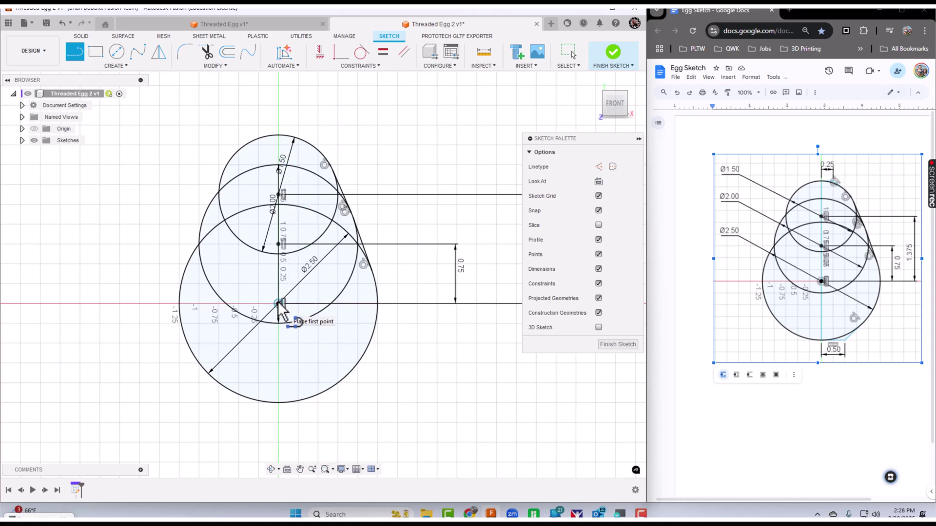
{"action": "left_click", "coordinate": [278, 136]}
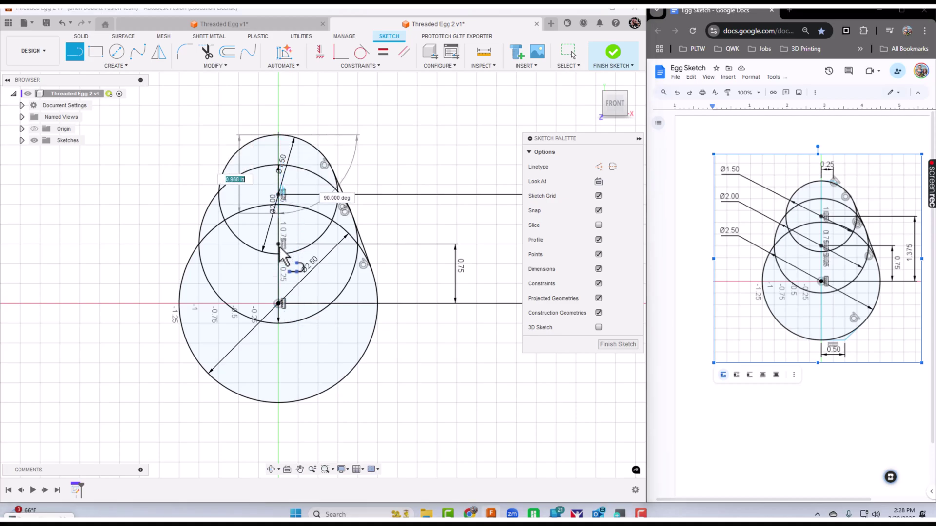
{"action": "double_click", "coordinate": [280, 401]}
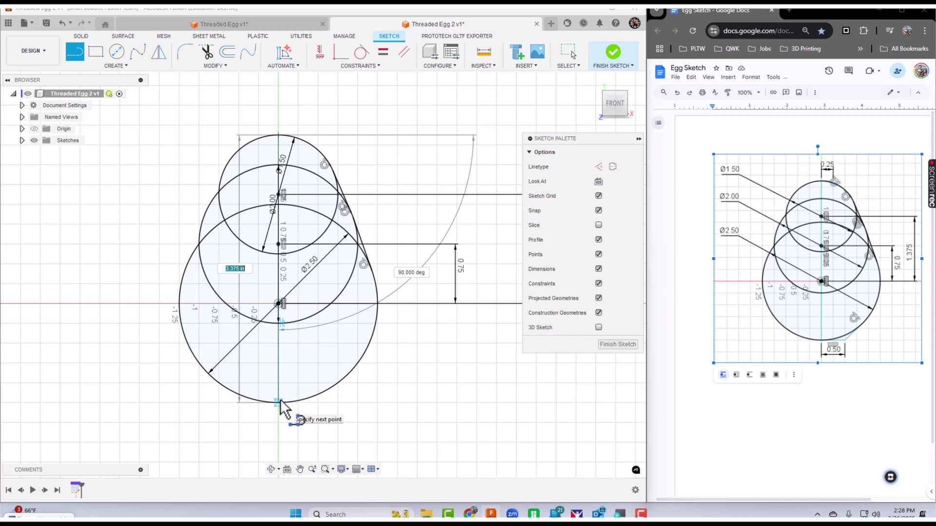
{"action": "left_click", "coordinate": [617, 345]}
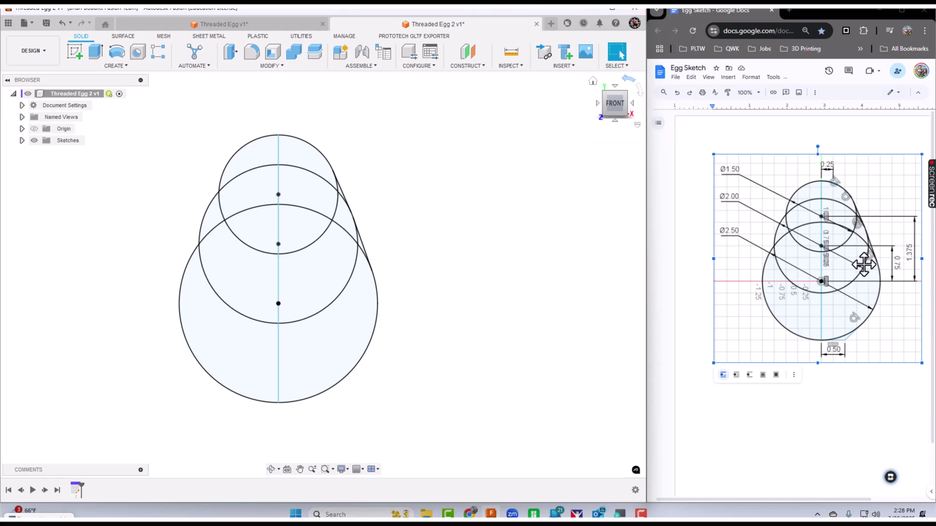
Start a revolve and select the eight right-half profiles of the egg outline.
{"action": "left_click", "coordinate": [615, 10]}
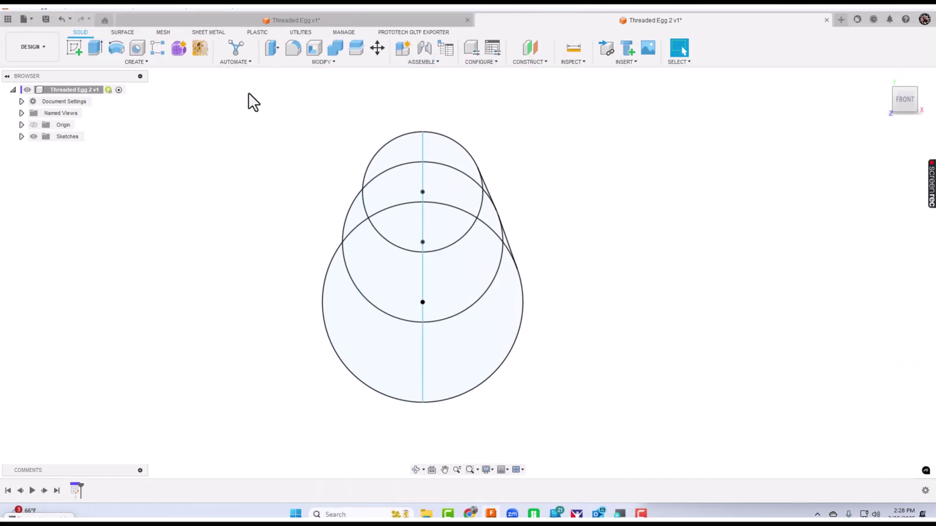
{"action": "left_click", "coordinate": [123, 51]}
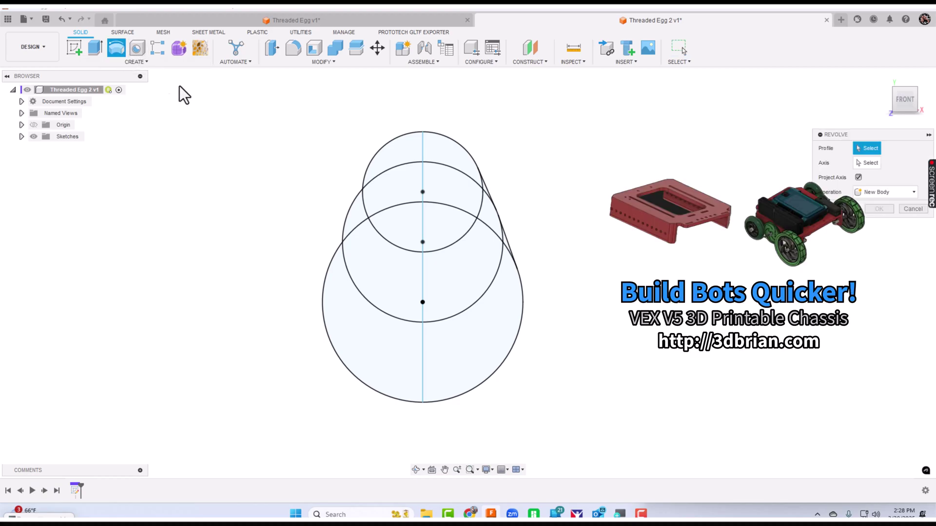
{"action": "left_click", "coordinate": [461, 166]}
{"action": "left_click", "coordinate": [467, 191]}
{"action": "scroll", "coordinate": [488, 196], "scroll_direction": "up", "scroll_amount": 5}
{"action": "left_click", "coordinate": [485, 224]}
{"action": "left_click", "coordinate": [497, 282]}
{"action": "left_click", "coordinate": [573, 422]}
{"action": "left_click", "coordinate": [464, 416]}
{"action": "left_click", "coordinate": [404, 358]}
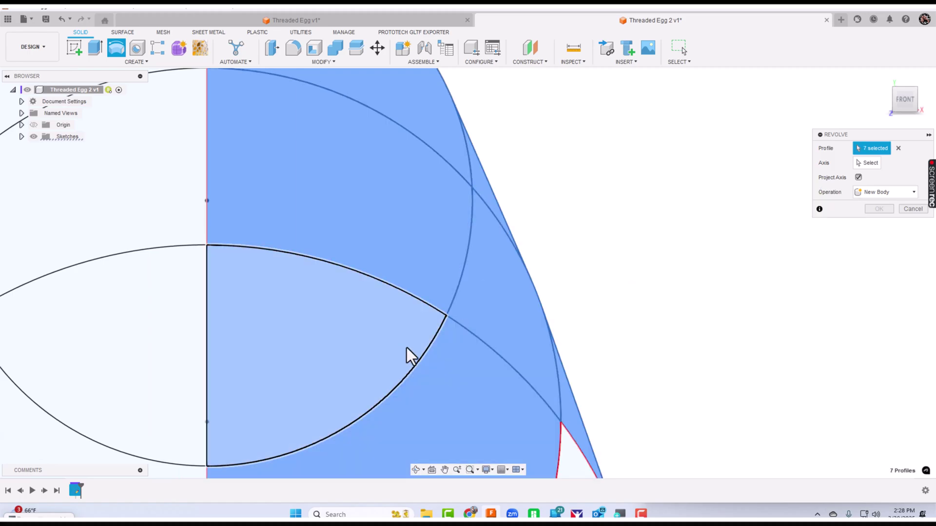
{"action": "scroll", "coordinate": [408, 356], "scroll_direction": "down", "scroll_amount": 4}
{"action": "middle_click_drag", "start_coordinate": [410, 355], "coordinate": [396, 191]}
{"action": "scroll", "coordinate": [435, 309], "scroll_direction": "down", "scroll_amount": 5}
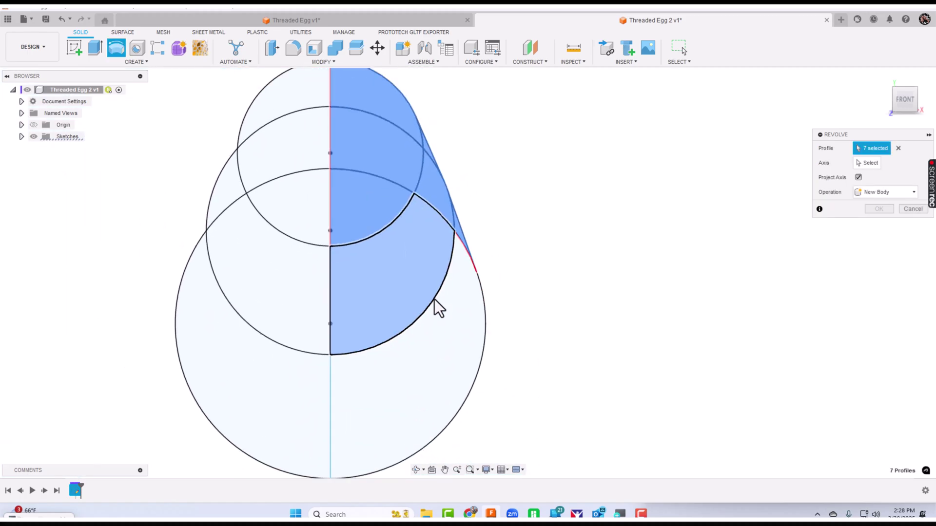
{"action": "left_click", "coordinate": [447, 359]}
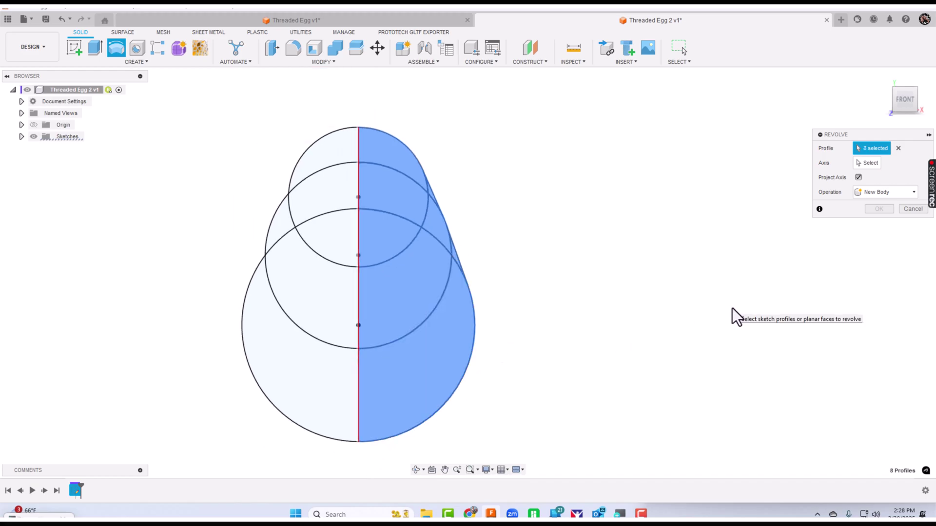
Revolve the profiles a full 360° around the vertical centre line.
{"action": "left_click", "coordinate": [869, 163]}
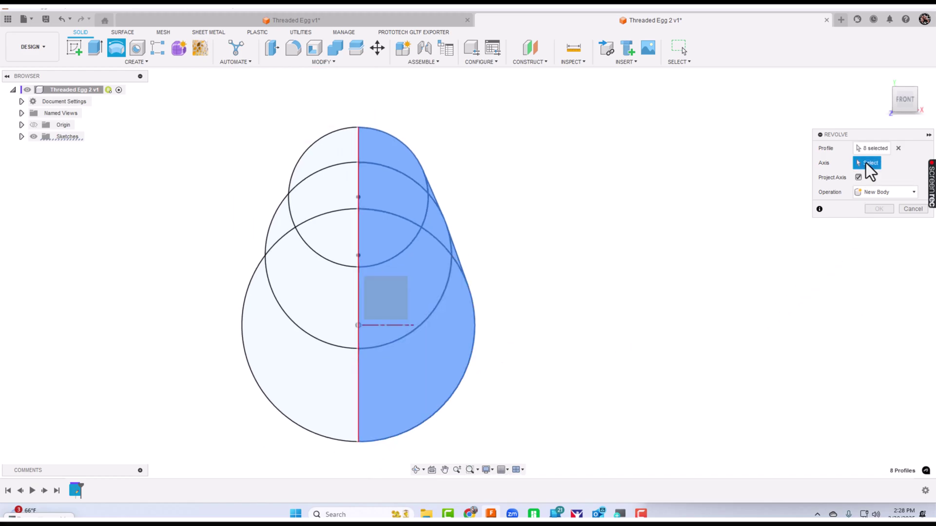
{"action": "left_click", "coordinate": [359, 244]}
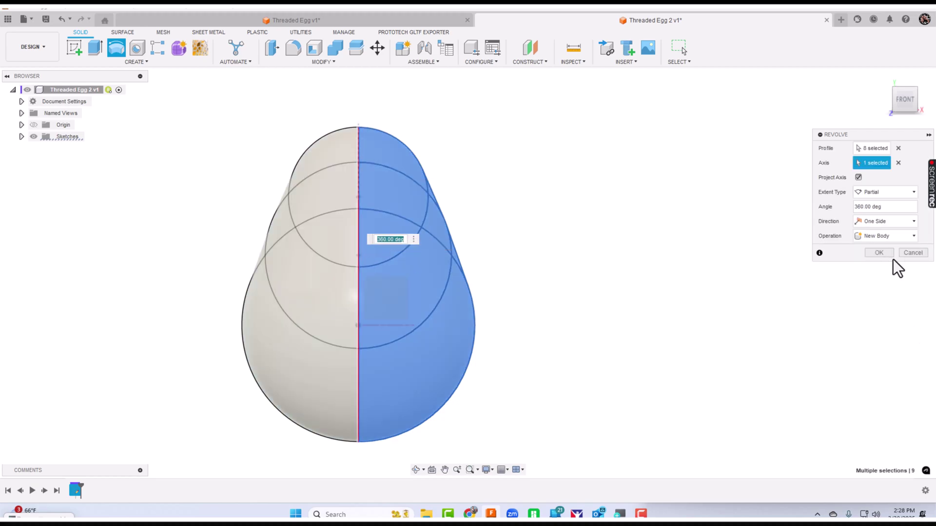
{"action": "left_click", "coordinate": [879, 253]}
{"action": "middle_click_drag", "start_coordinate": [558, 293], "coordinate": [630, 292], "text": "shift"}
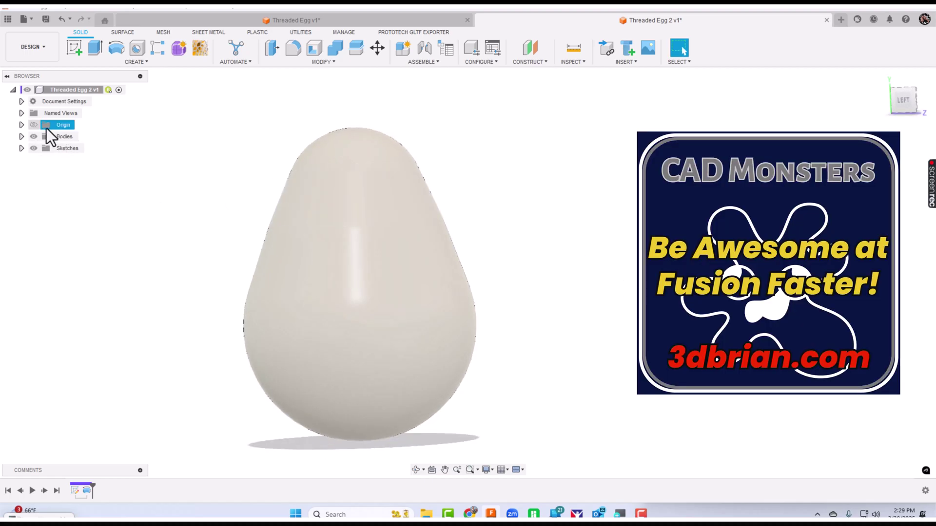
Show the origin and add a construction plane offset 0.4 in from the XZ plane.
{"action": "left_click", "coordinate": [34, 126]}
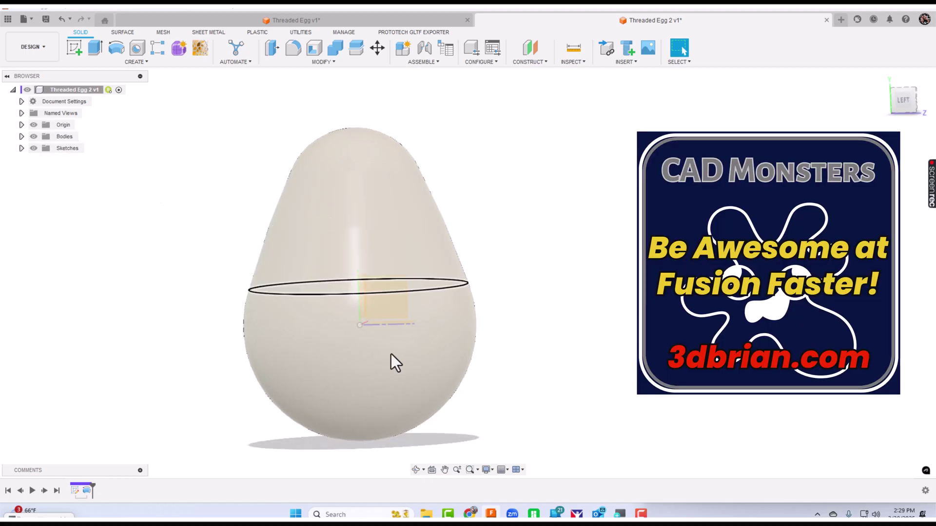
{"action": "middle_click_drag", "start_coordinate": [508, 306], "coordinate": [478, 323], "text": "shift"}
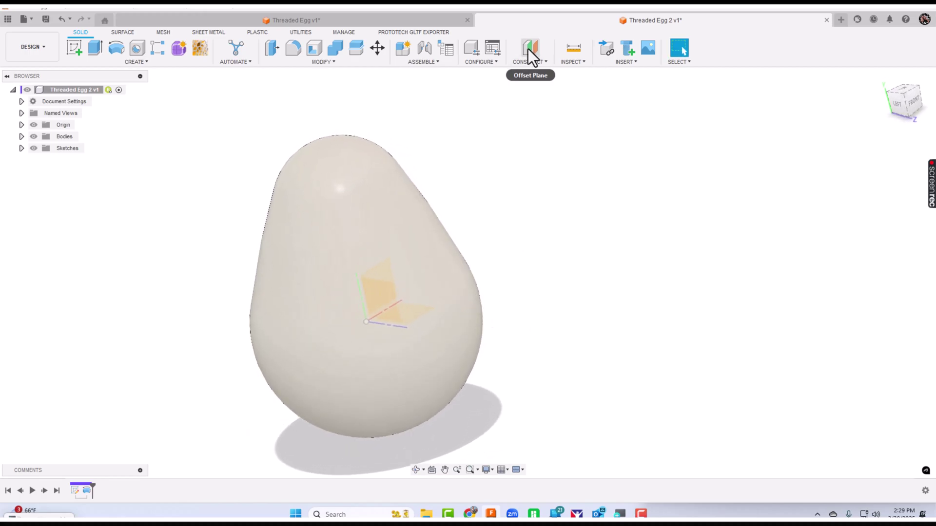
{"action": "left_click", "coordinate": [529, 49]}
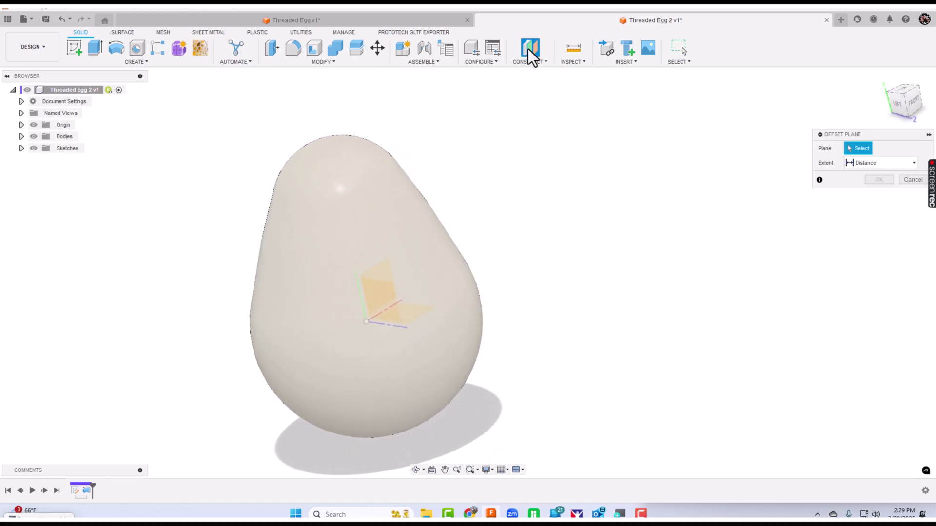
{"action": "left_click", "coordinate": [417, 314]}
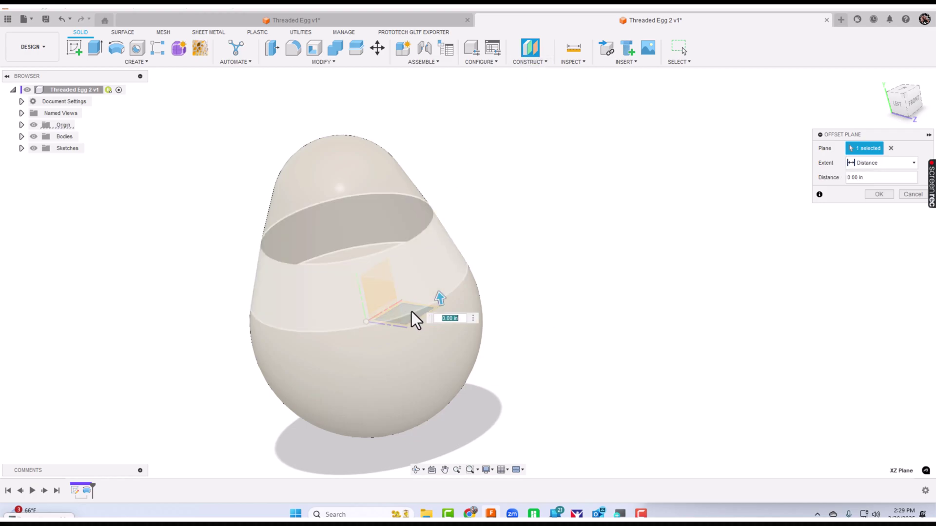
{"action": "left_click_drag", "start_coordinate": [440, 295], "coordinate": [438, 276]}
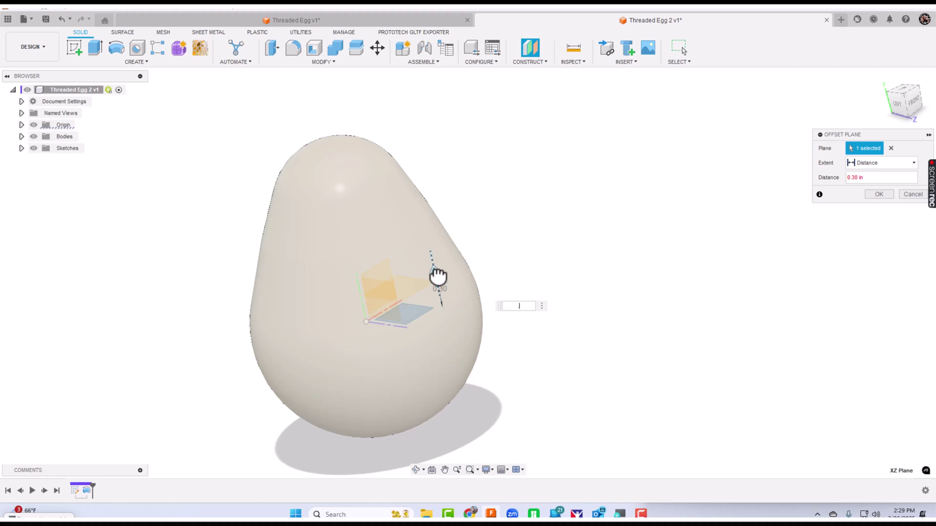
{"action": "type", "text": ".4"}
{"action": "key", "text": "Return"}
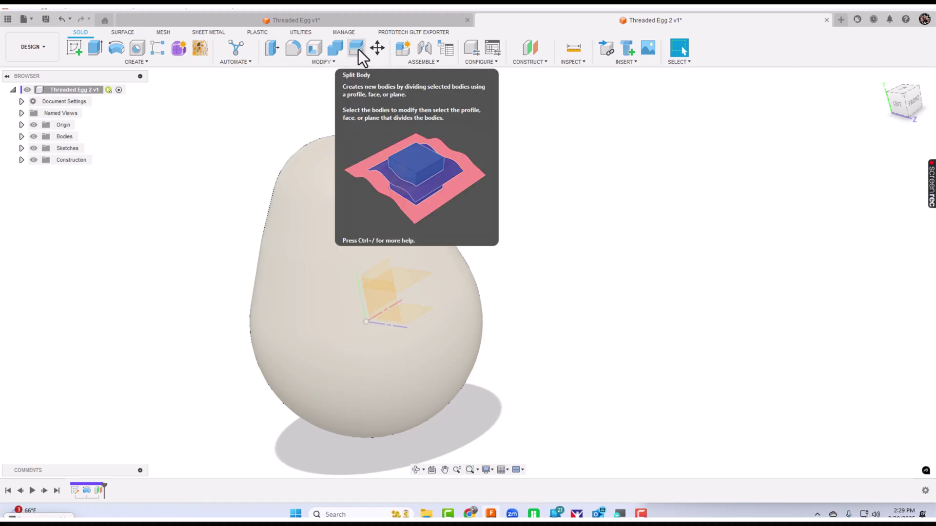
Split the egg body with Split Body, using Plane1 as the splitting tool.
{"action": "left_click", "coordinate": [322, 63]}
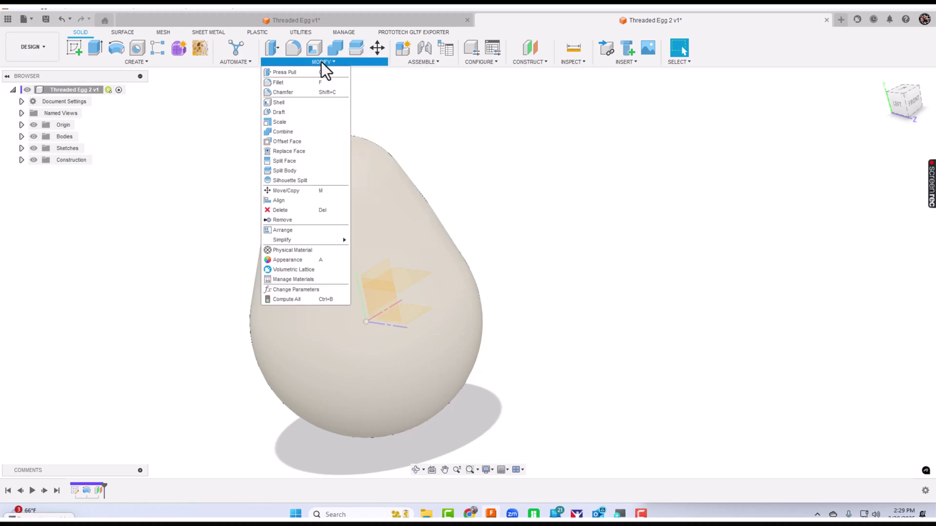
{"action": "left_click", "coordinate": [284, 171]}
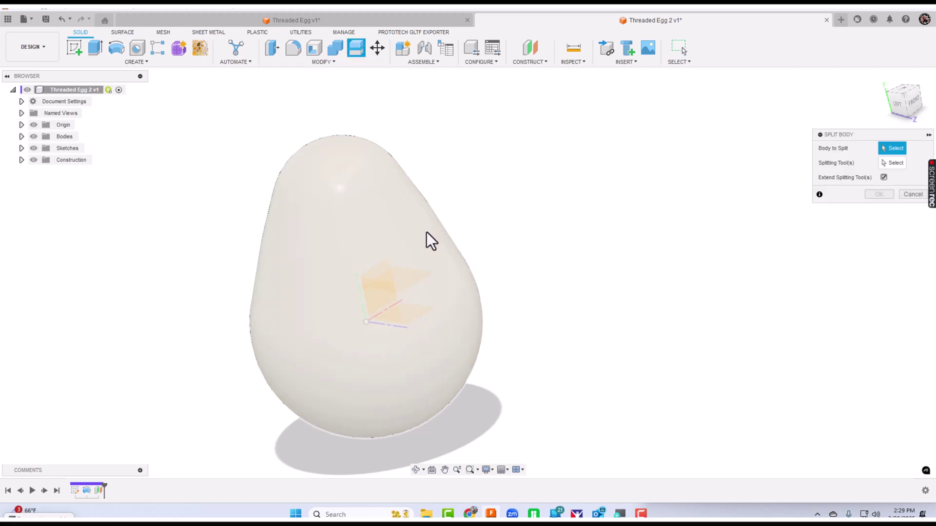
{"action": "left_click_drag", "start_coordinate": [875, 138], "coordinate": [579, 175]}
{"action": "left_click", "coordinate": [384, 224]}
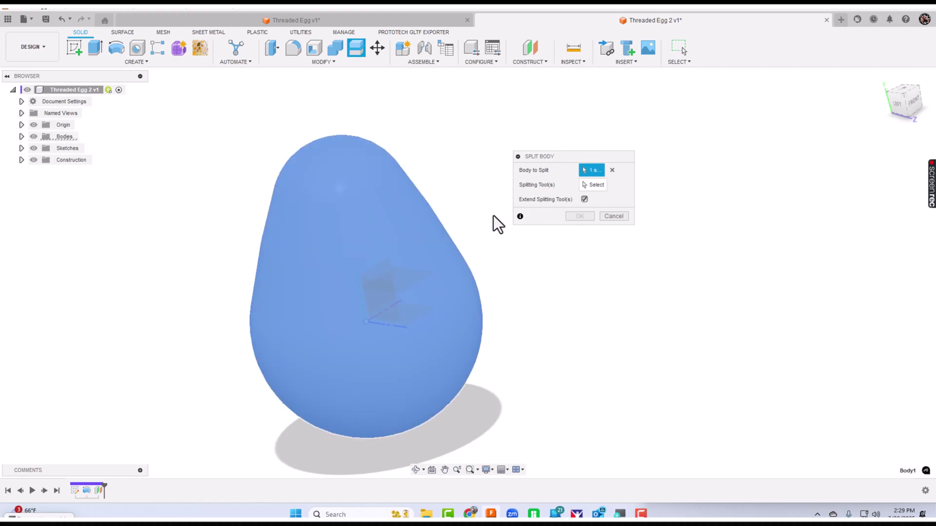
{"action": "left_click", "coordinate": [599, 187]}
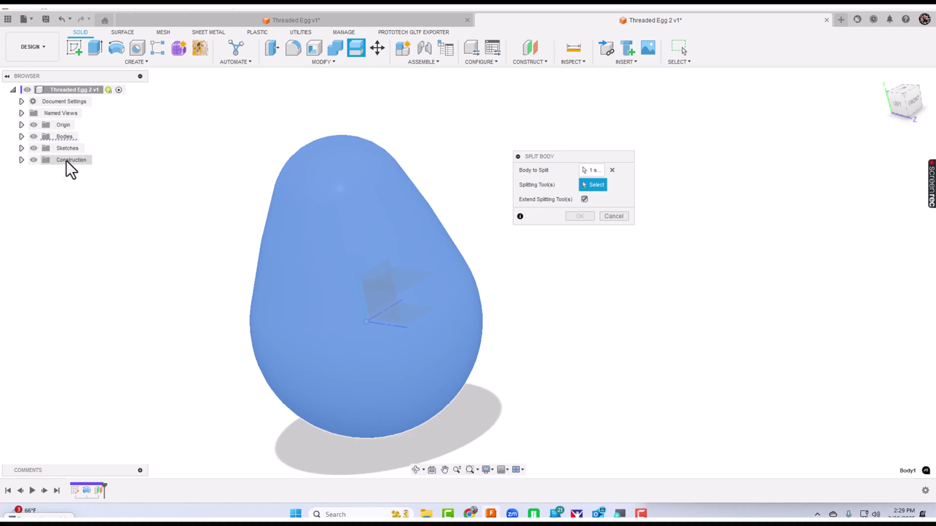
{"action": "left_click", "coordinate": [21, 160]}
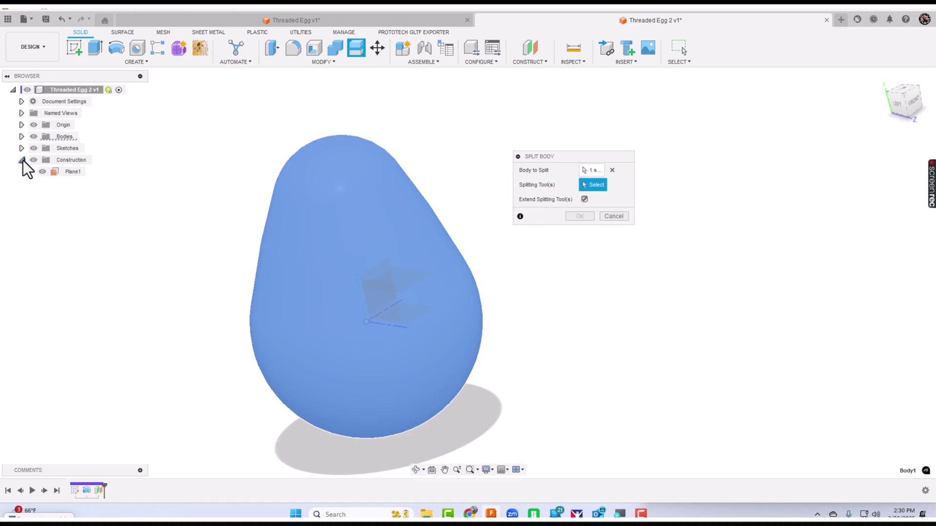
{"action": "left_click", "coordinate": [69, 172]}
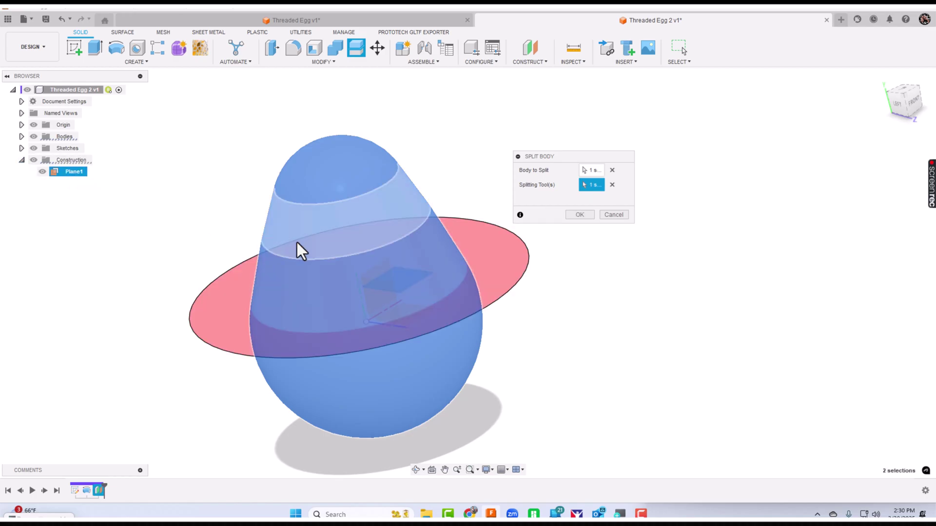
{"action": "left_click", "coordinate": [581, 216]}
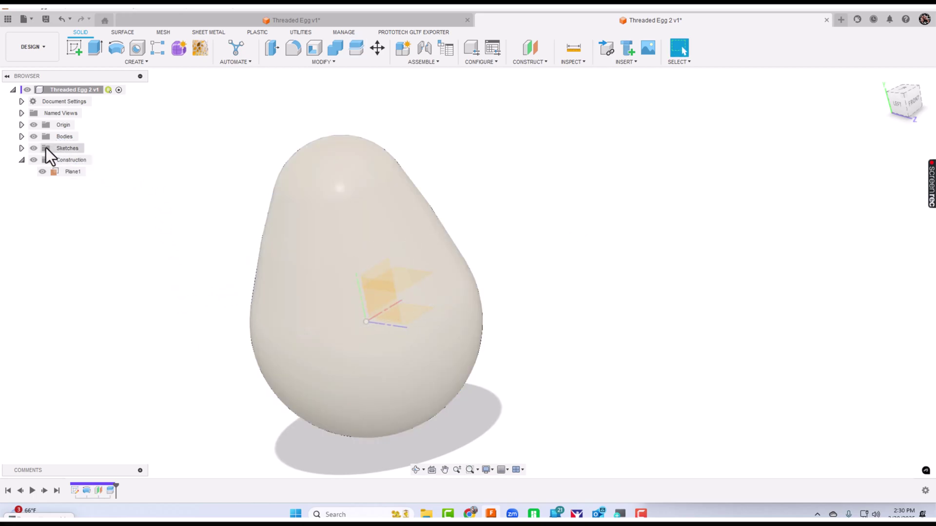
Rename Body1, the lower half, to 'Bottom Half'.
{"action": "left_click", "coordinate": [21, 136]}
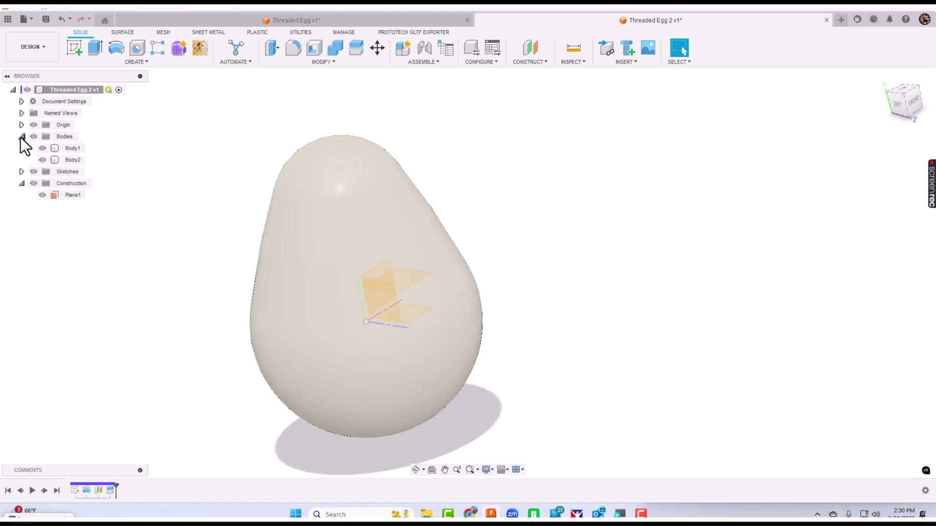
{"action": "left_click", "coordinate": [71, 148]}
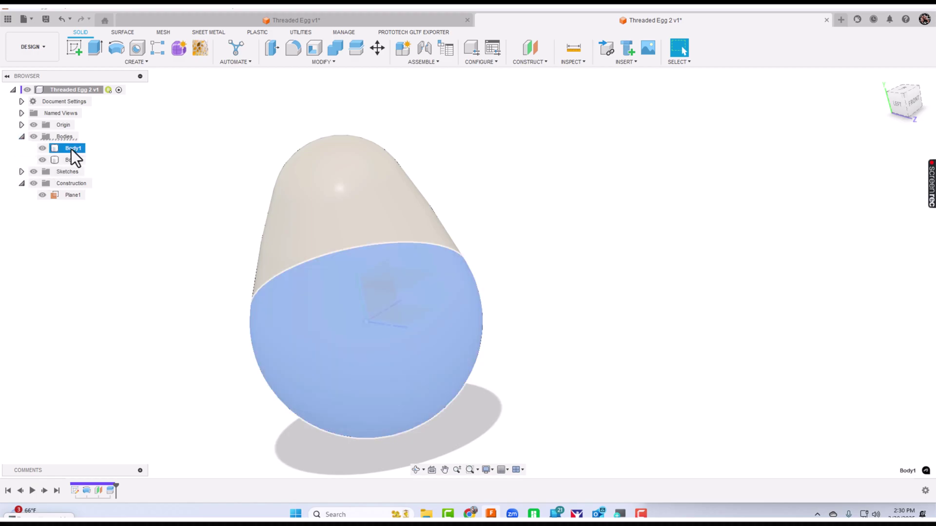
{"action": "left_click", "coordinate": [72, 161]}
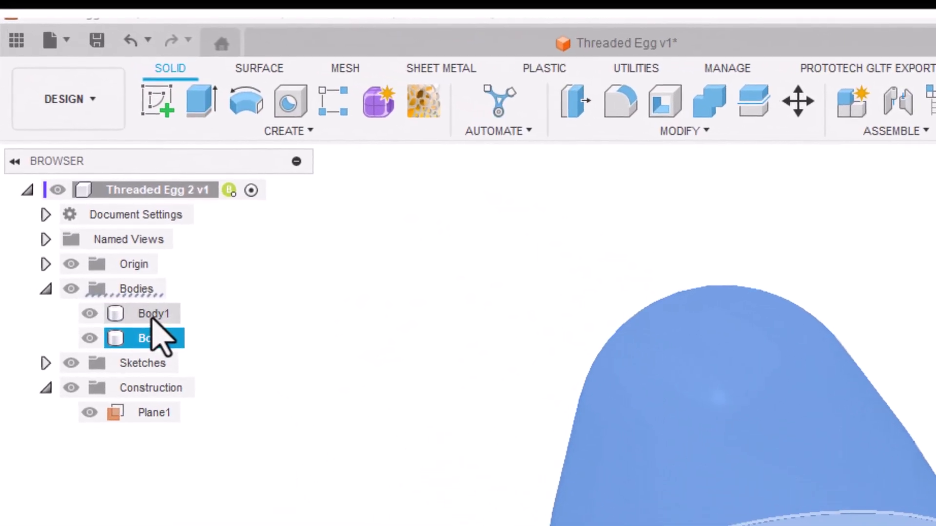
{"action": "left_click", "coordinate": [73, 148]}
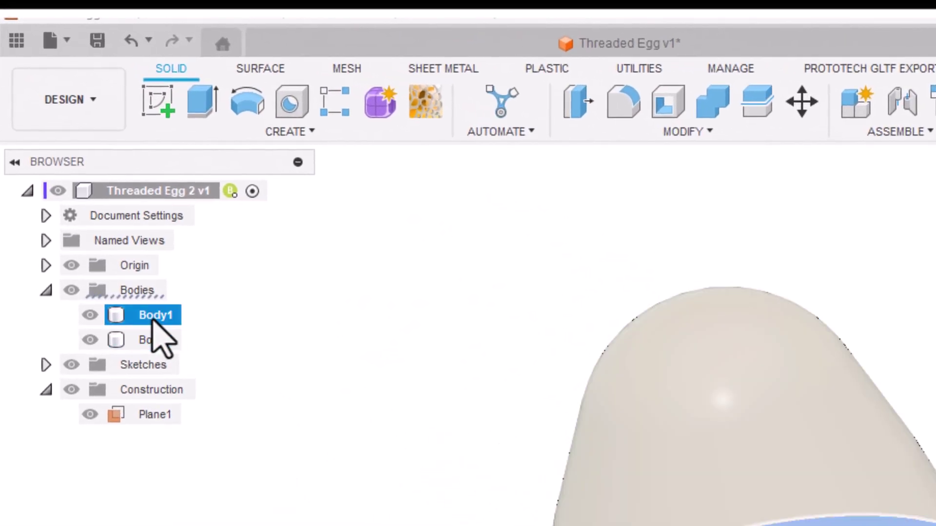
{"action": "right_click", "coordinate": [73, 150]}
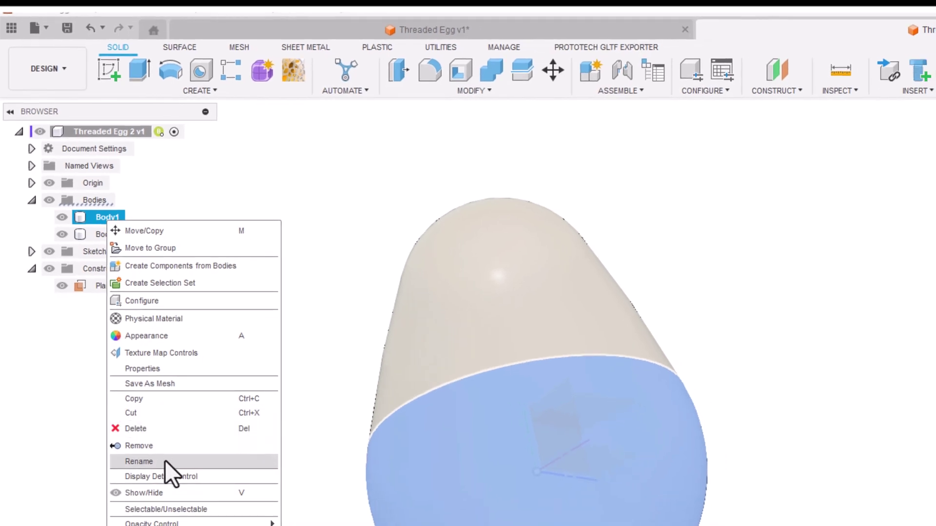
{"action": "left_click", "coordinate": [164, 461]}
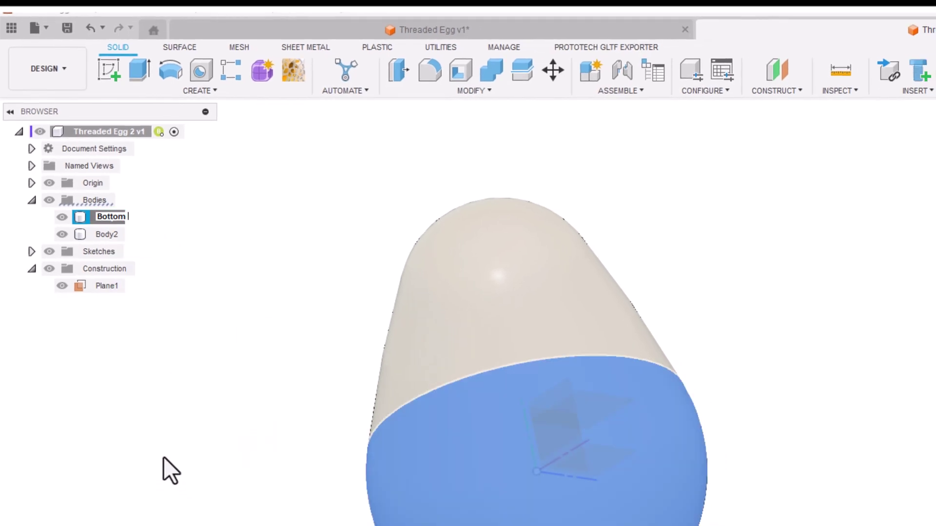
{"action": "key", "text": "Return"}
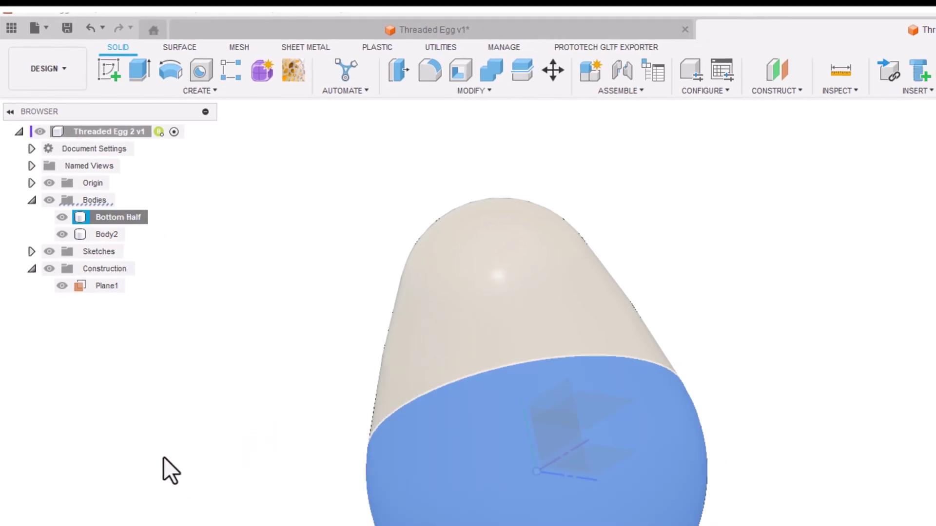
Rename Body2, the upper half, to 'Top Half'.
{"action": "right_click", "coordinate": [108, 235]}
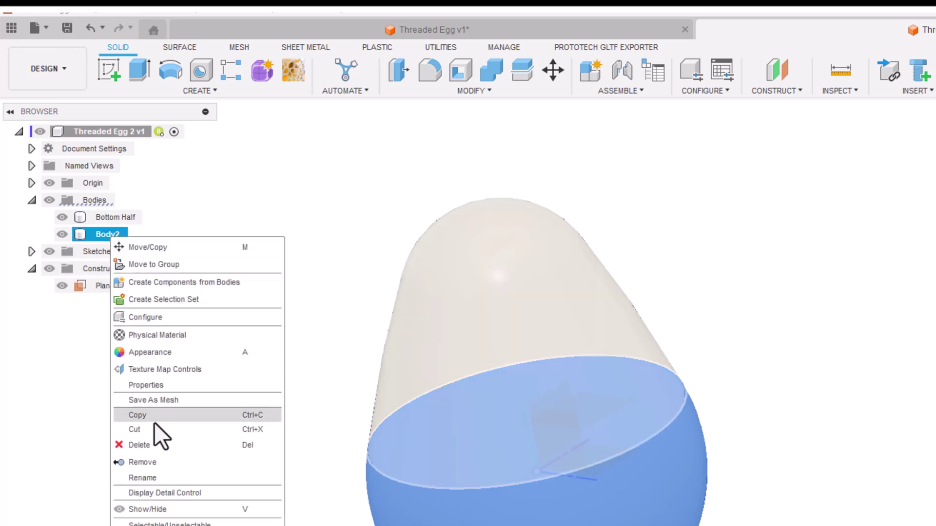
{"action": "left_click", "coordinate": [156, 479]}
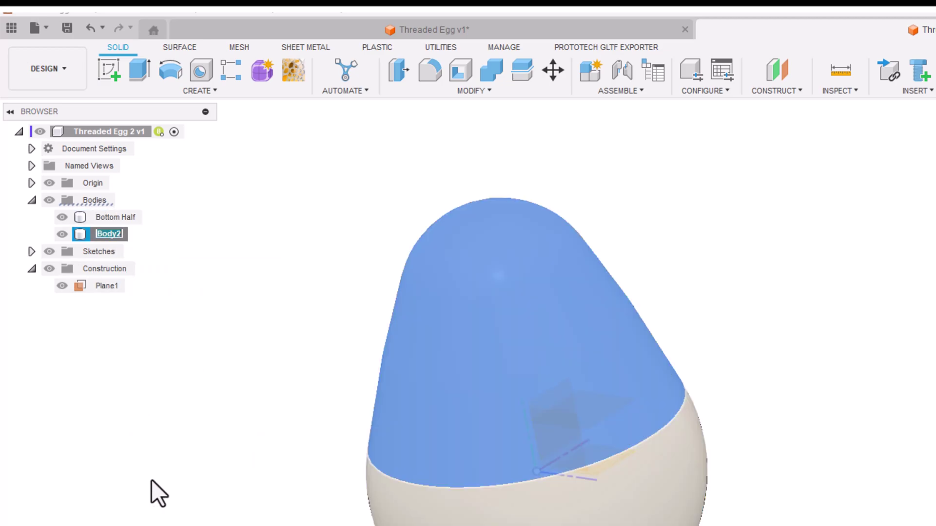
{"action": "key", "text": "Return"}
Convert the Bottom Half and Top Half bodies into separate components.
{"action": "right_click", "coordinate": [105, 216]}
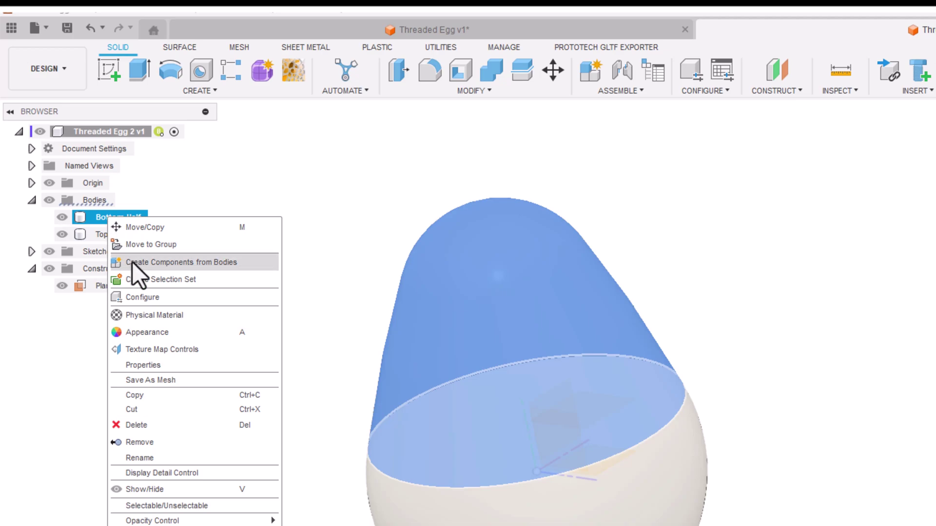
{"action": "left_click", "coordinate": [132, 262]}
{"action": "right_click", "coordinate": [115, 218]}
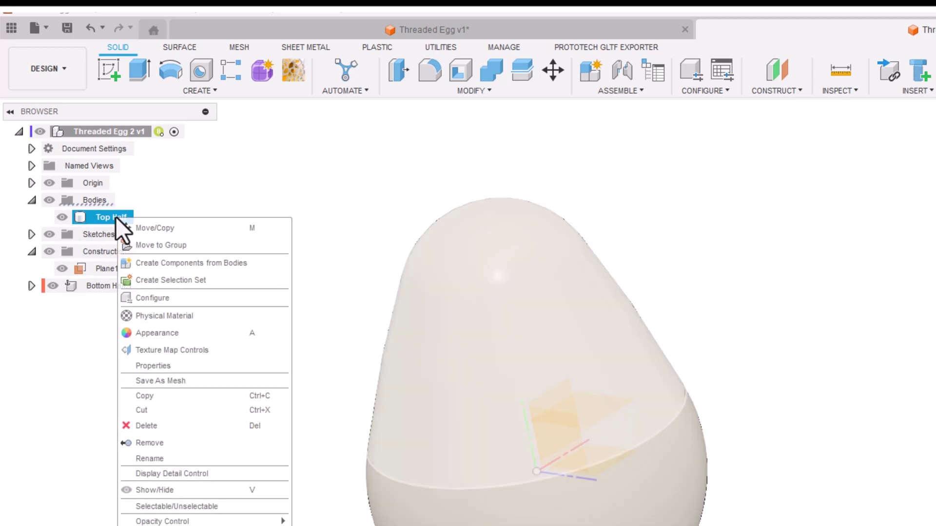
{"action": "left_click", "coordinate": [151, 270]}
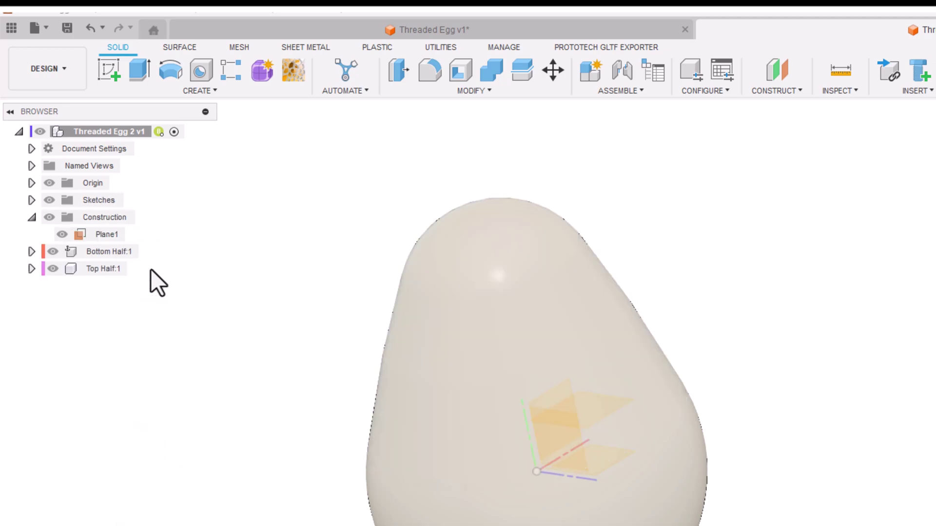
Hide the construction plane and the origin planes and axes.
{"action": "left_click", "coordinate": [113, 257]}
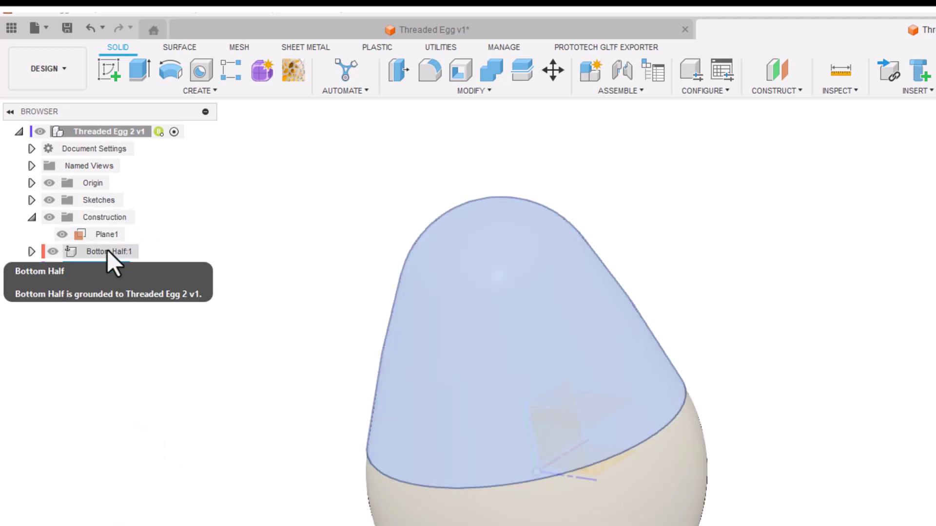
{"action": "left_click", "coordinate": [106, 269]}
{"action": "left_click", "coordinate": [266, 475]}
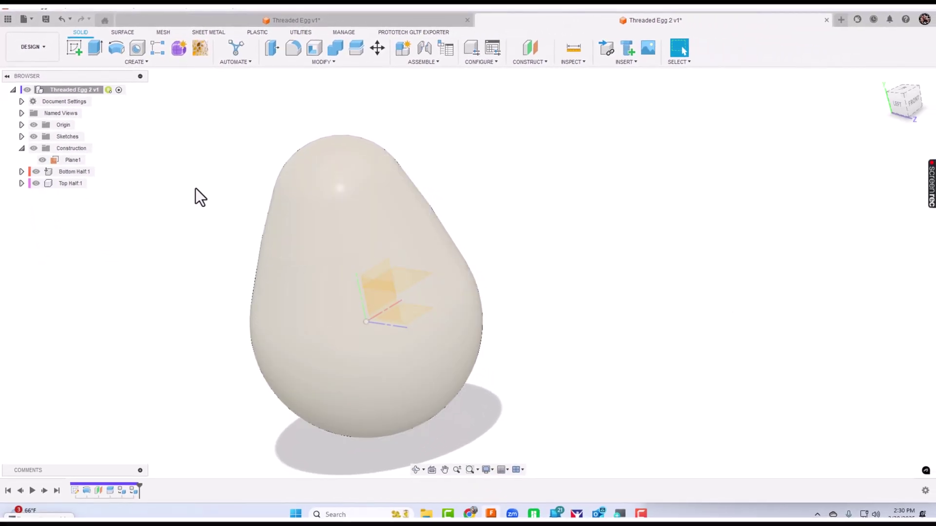
{"action": "left_click", "coordinate": [35, 149]}
{"action": "left_click", "coordinate": [33, 148]}
{"action": "left_click", "coordinate": [34, 125]}
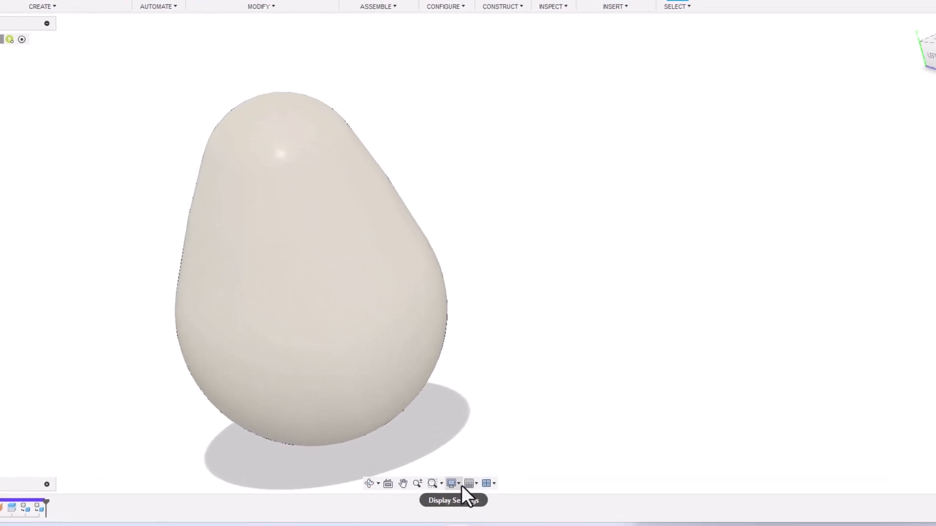
Switch to Shaded with Visible Edges Only and drag Top Half up clear of Bottom Half.
{"action": "left_click", "coordinate": [457, 484]}
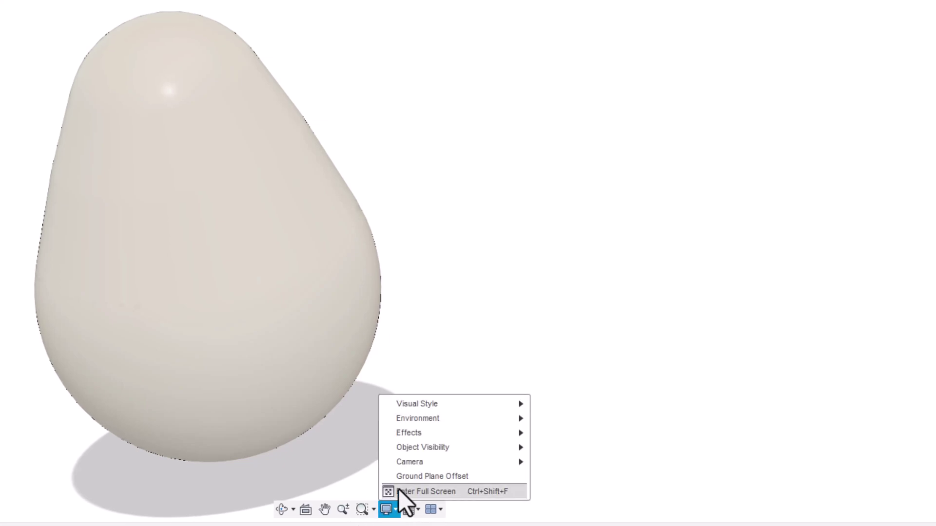
{"action": "mouse_move", "coordinate": [442, 406]}
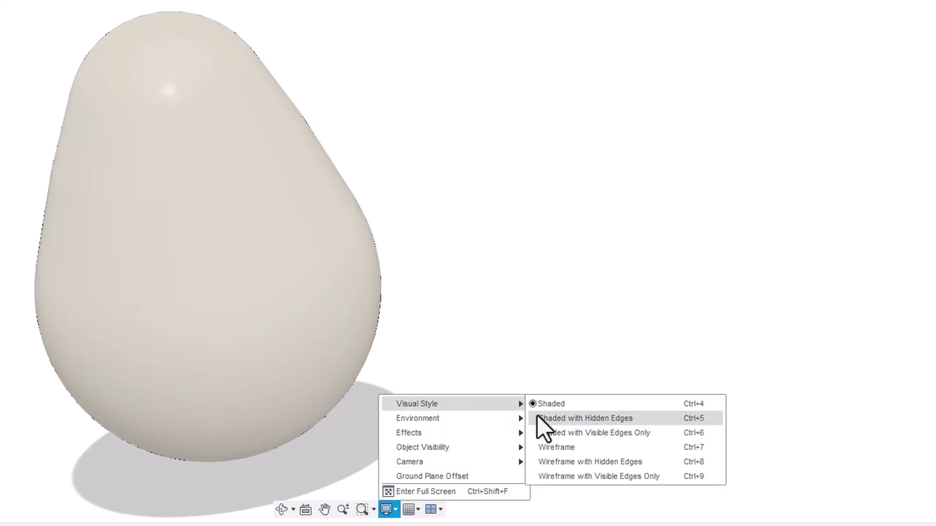
{"action": "left_click", "coordinate": [557, 432]}
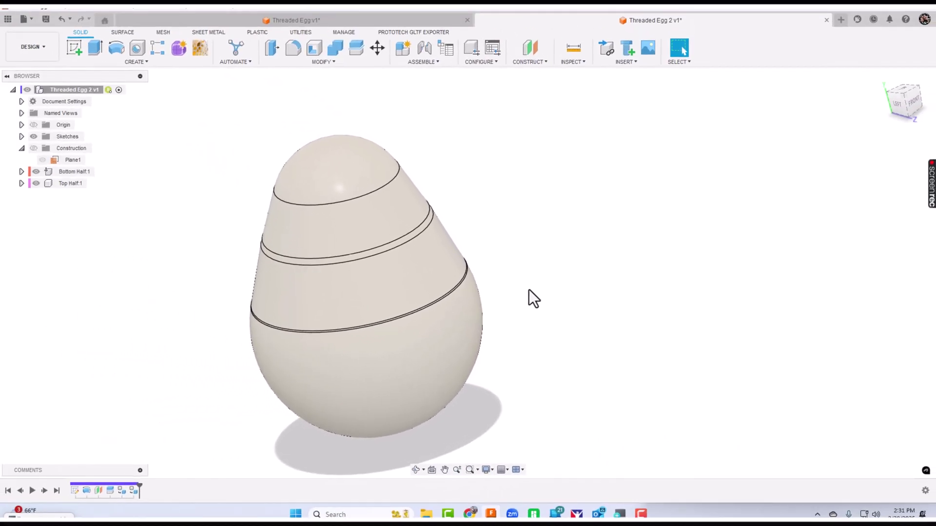
{"action": "left_click_drag", "start_coordinate": [448, 247], "coordinate": [687, 234]}
{"action": "middle_click_drag", "start_coordinate": [573, 393], "coordinate": [595, 323], "text": "shift"}
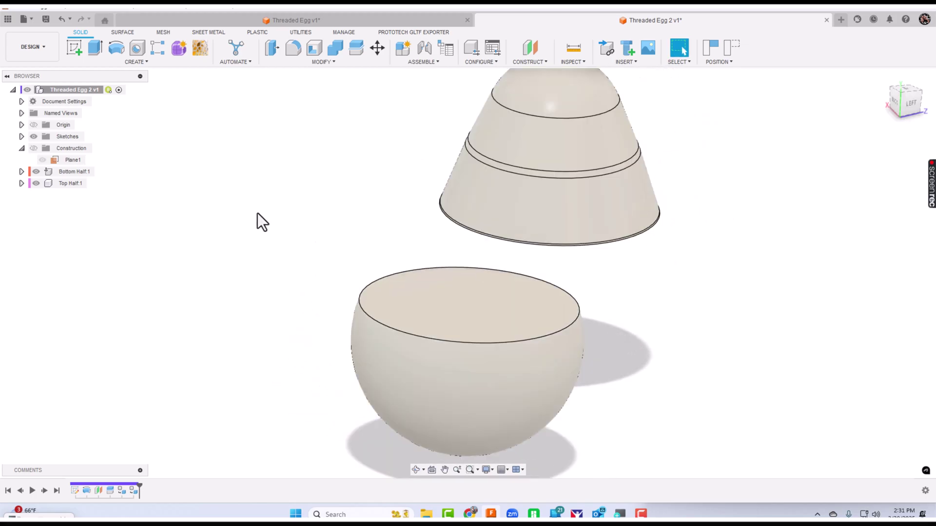
Hide Bottom Half:1 and make Top Half:1 the active component.
{"action": "left_click", "coordinate": [35, 174]}
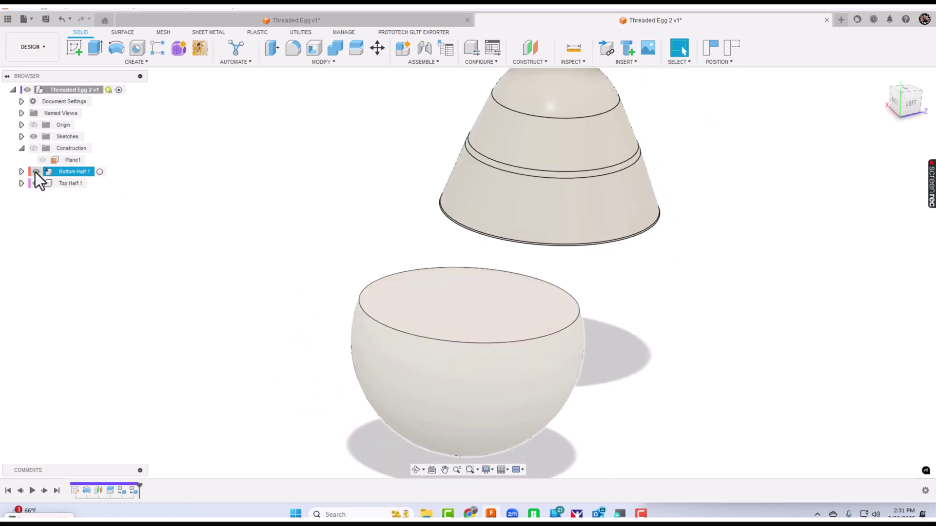
{"action": "left_click", "coordinate": [36, 172]}
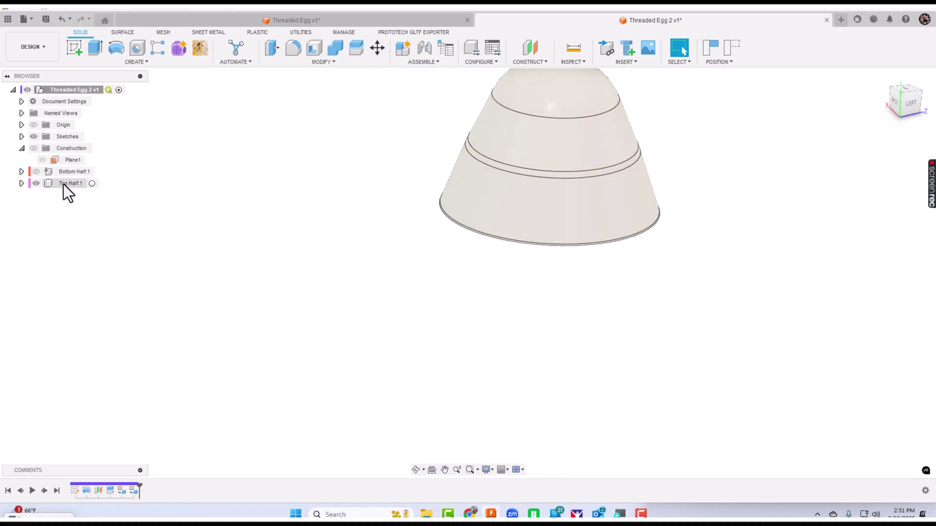
{"action": "left_click", "coordinate": [93, 184]}
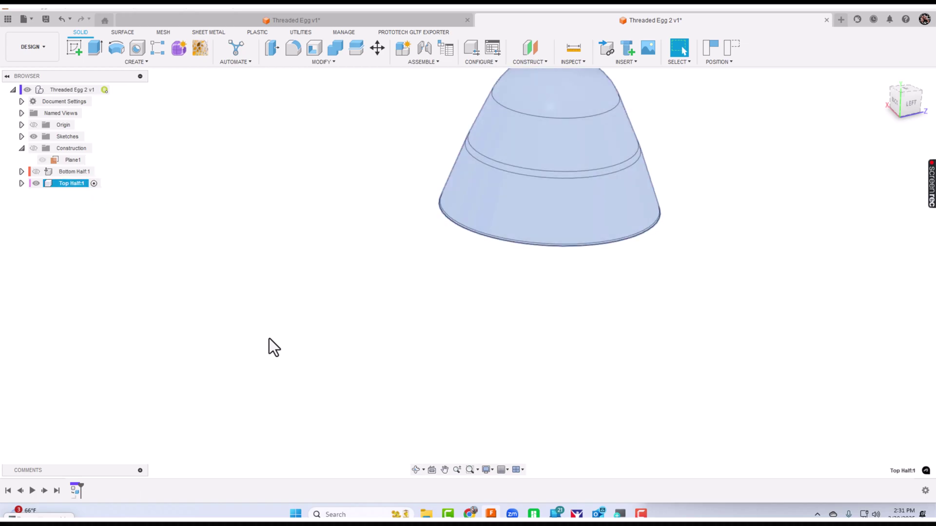
{"action": "middle_click_drag", "start_coordinate": [481, 321], "coordinate": [464, 248], "text": "shift"}
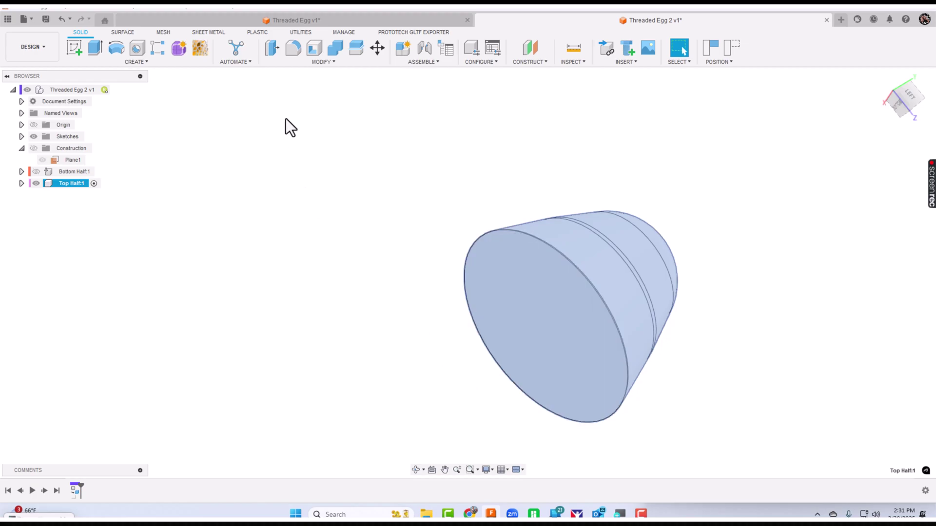
Shell Top Half with 0.1 in walls, leaving the flat cut face open.
{"action": "left_click", "coordinate": [322, 63]}
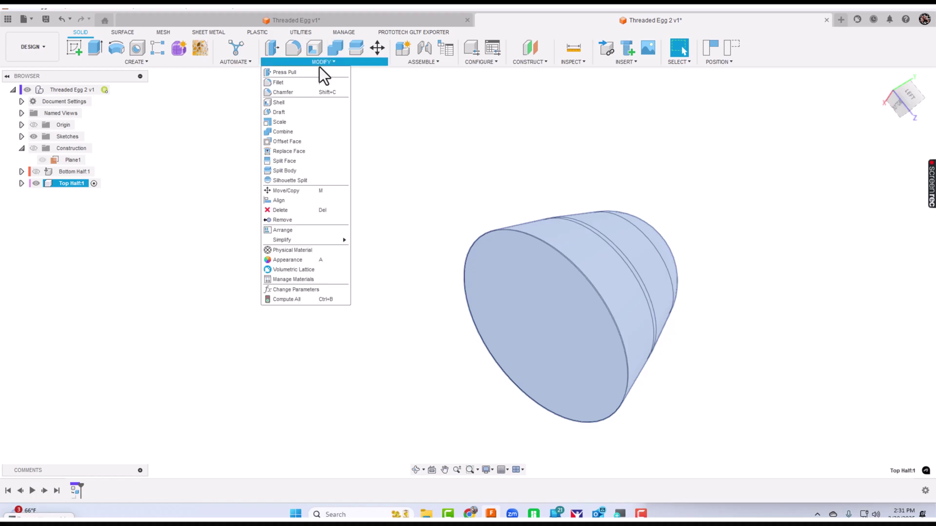
{"action": "left_click", "coordinate": [288, 101]}
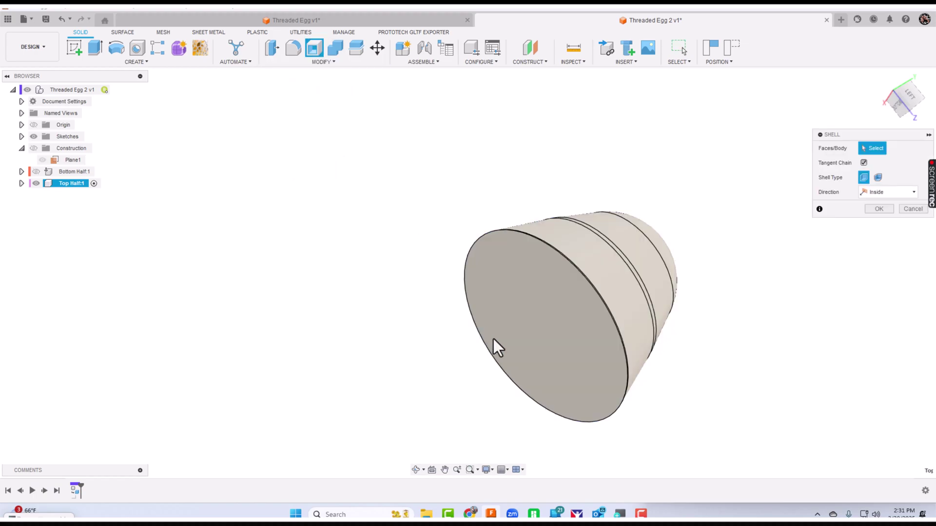
{"action": "left_click", "coordinate": [548, 332]}
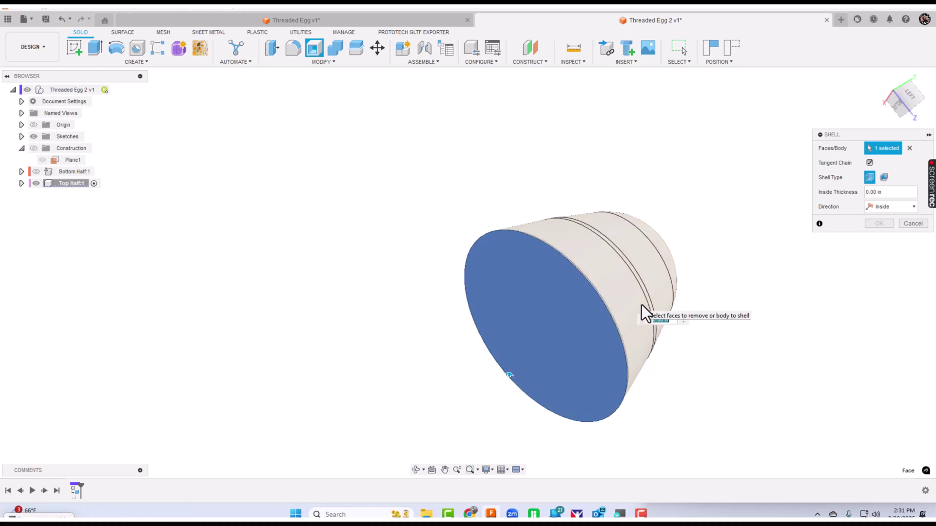
{"action": "type", "text": ".1"}
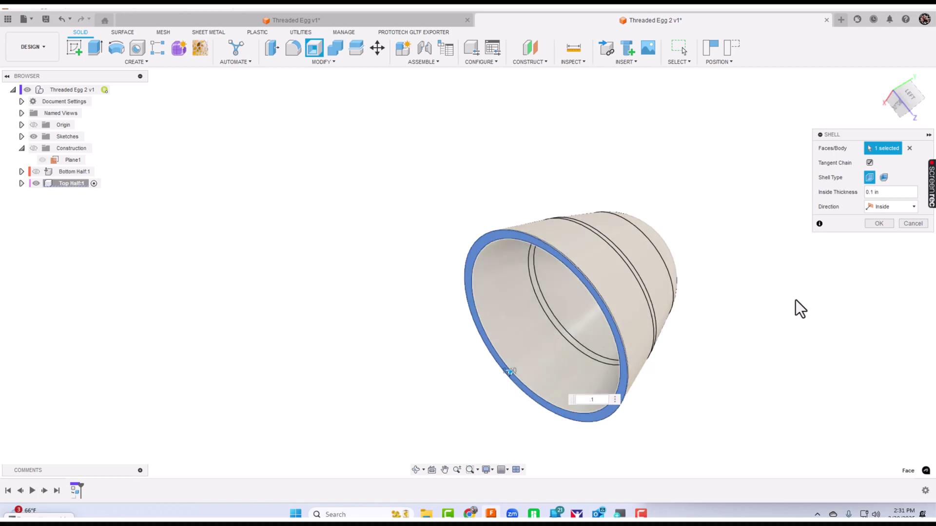
{"action": "left_click", "coordinate": [879, 224]}
{"action": "middle_click_drag", "start_coordinate": [713, 371], "coordinate": [726, 329], "text": "shift"}
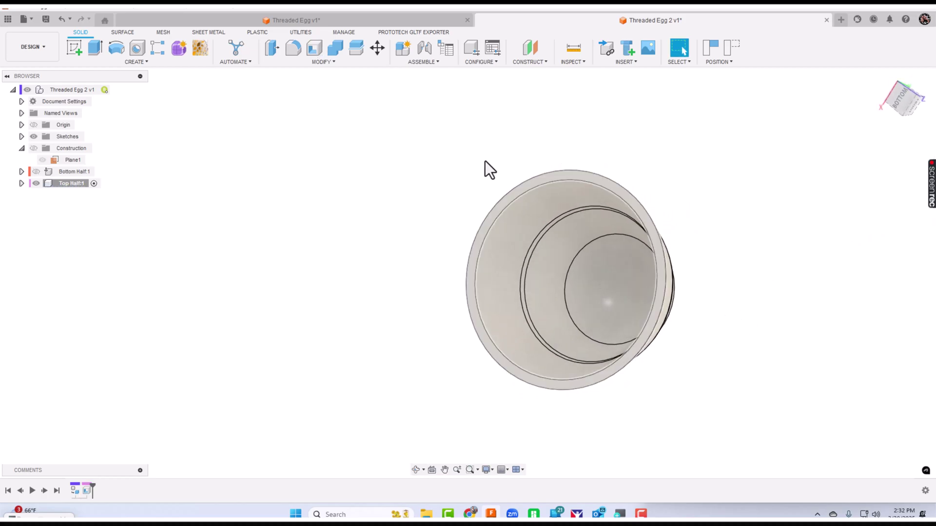
Start a sketch on Top Half's open rim face, capturing its moved position.
{"action": "left_click", "coordinate": [74, 47]}
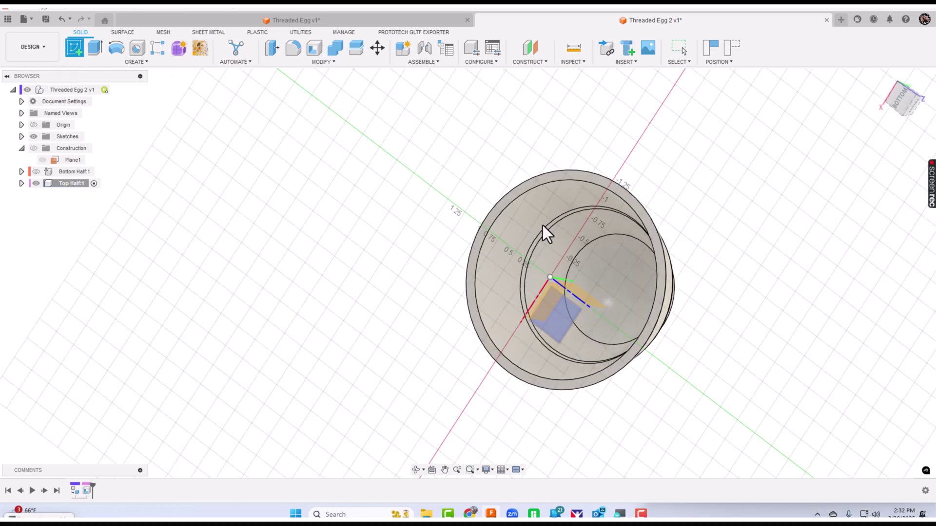
{"action": "left_click", "coordinate": [577, 177]}
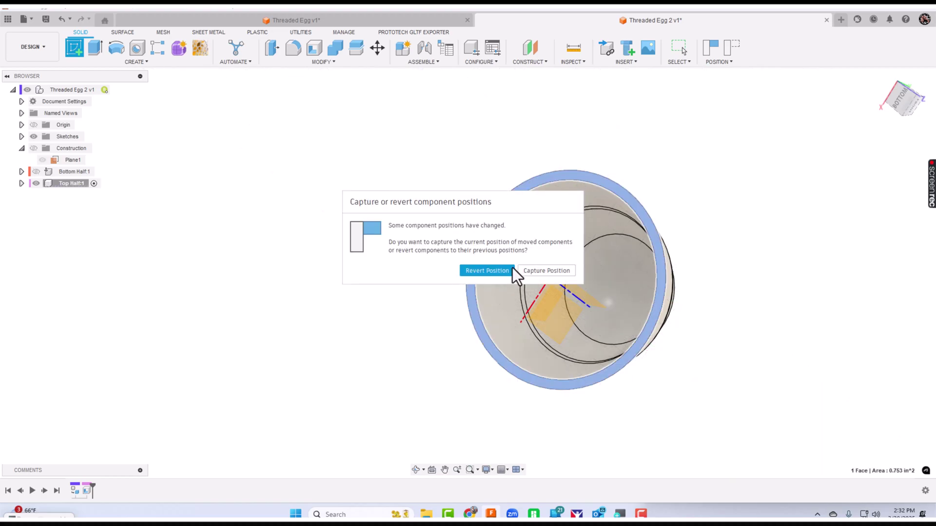
{"action": "left_click", "coordinate": [548, 272]}
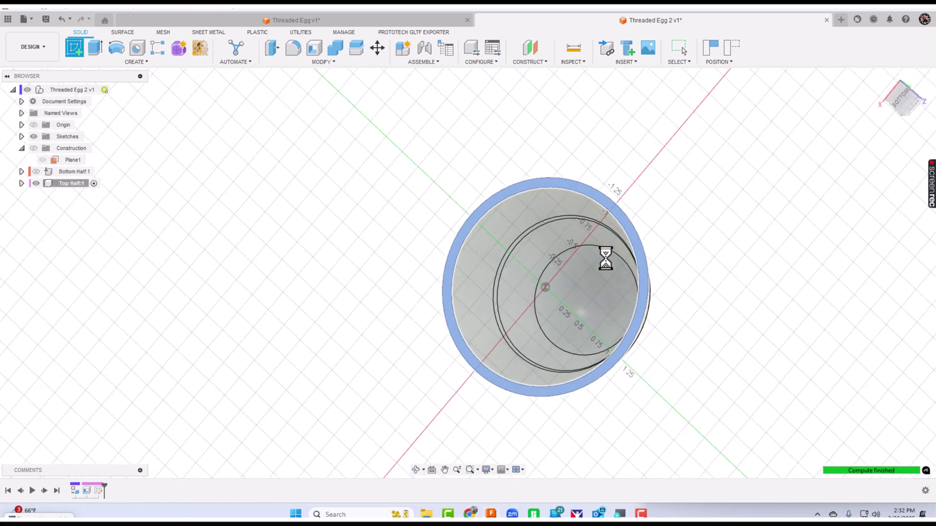
{"action": "mouse_move", "coordinate": [657, 245]}
{"action": "middle_mouse_down", "text": "shift"}
{"action": "mouse_move", "coordinate": [588, 268]}
{"action": "mouse_move", "coordinate": [620, 257]}
{"action": "middle_mouse_up", "text": "shift"}
{"action": "left_click", "coordinate": [896, 100]}
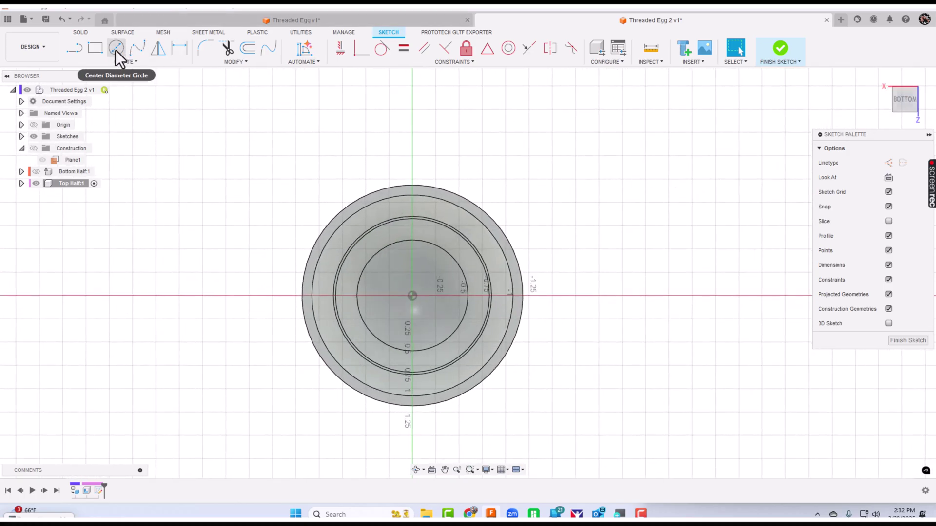
Draw a 0.5 in diameter circle at the sketch origin and select it for extrusion.
{"action": "left_click", "coordinate": [116, 48]}
{"action": "left_click", "coordinate": [416, 294]}
{"action": "type", "text": "0.5"}
{"action": "key", "text": "Return"}
{"action": "key", "text": "Escape"}
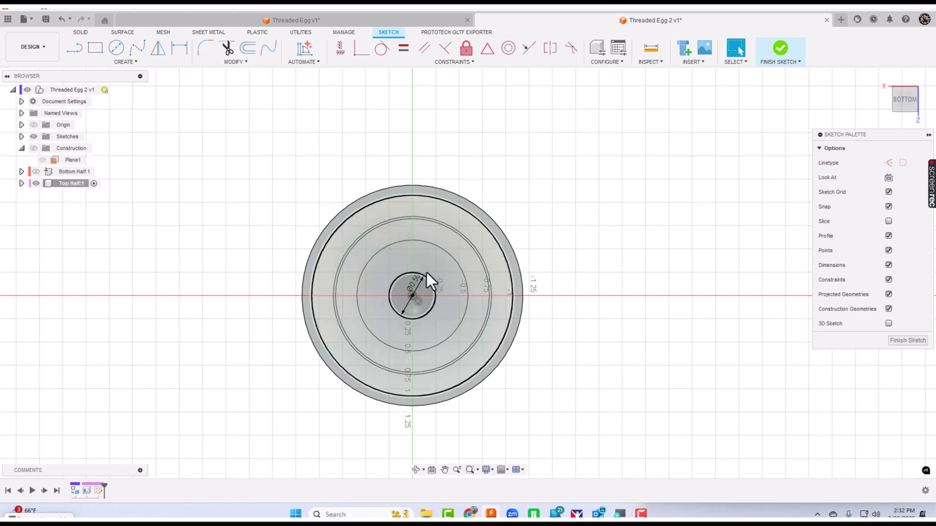
{"action": "key", "text": "e"}
{"action": "left_click", "coordinate": [581, 293]}
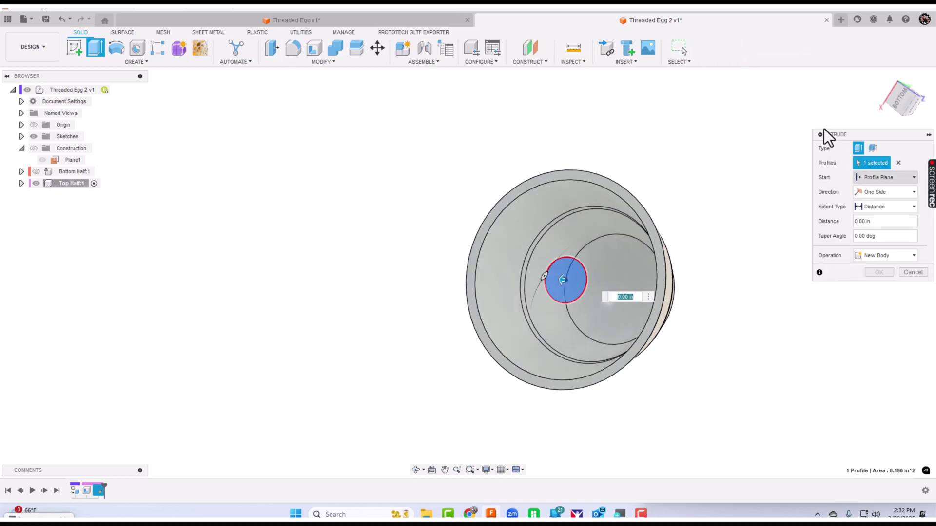
Extrude the 0.5 in circle To Object, ending at the top half's inner dome face.
{"action": "left_click_drag", "start_coordinate": [827, 137], "coordinate": [746, 140]}
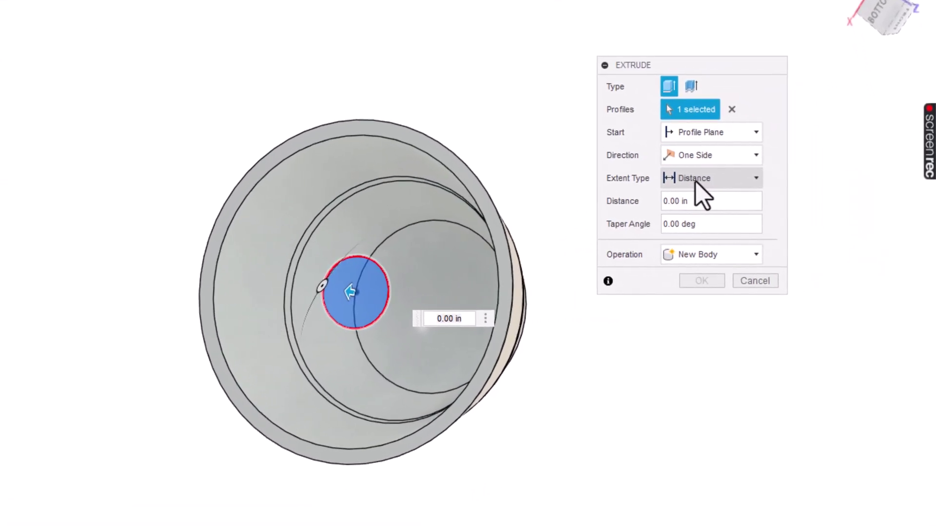
{"action": "left_click", "coordinate": [696, 179]}
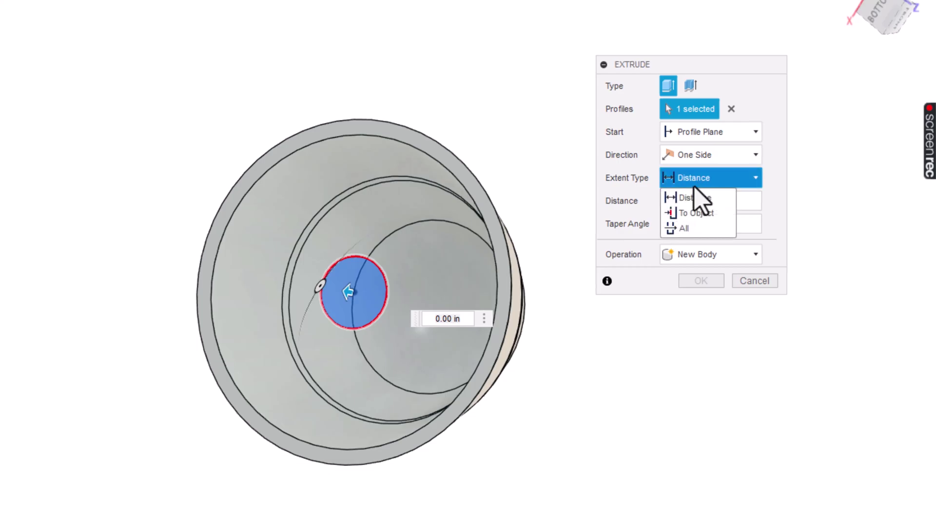
{"action": "left_click", "coordinate": [697, 213]}
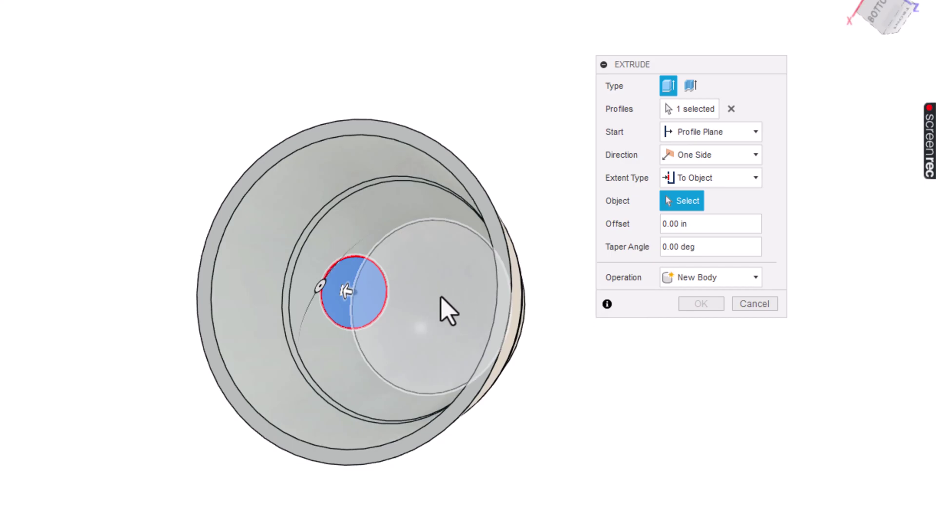
{"action": "left_click", "coordinate": [461, 321]}
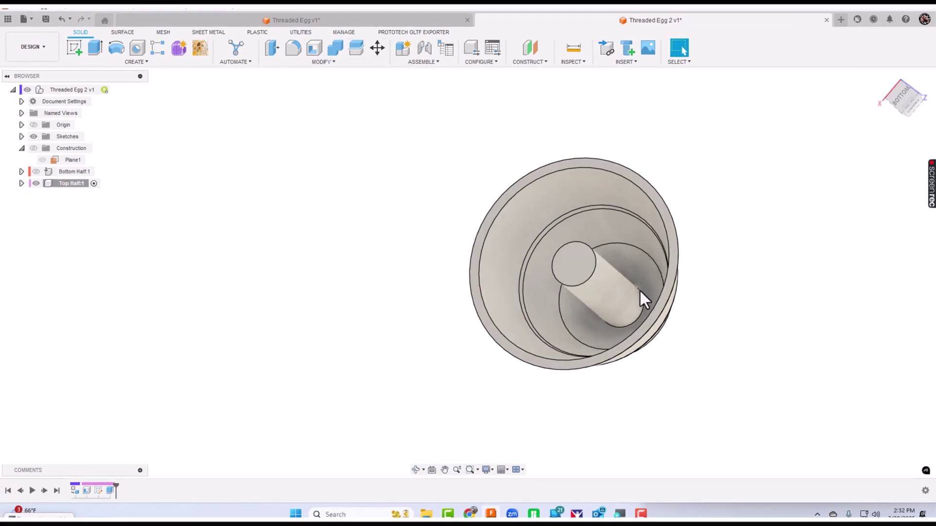
Fillet the pin's end edge with a 0.125 in radius.
{"action": "left_click", "coordinate": [292, 47]}
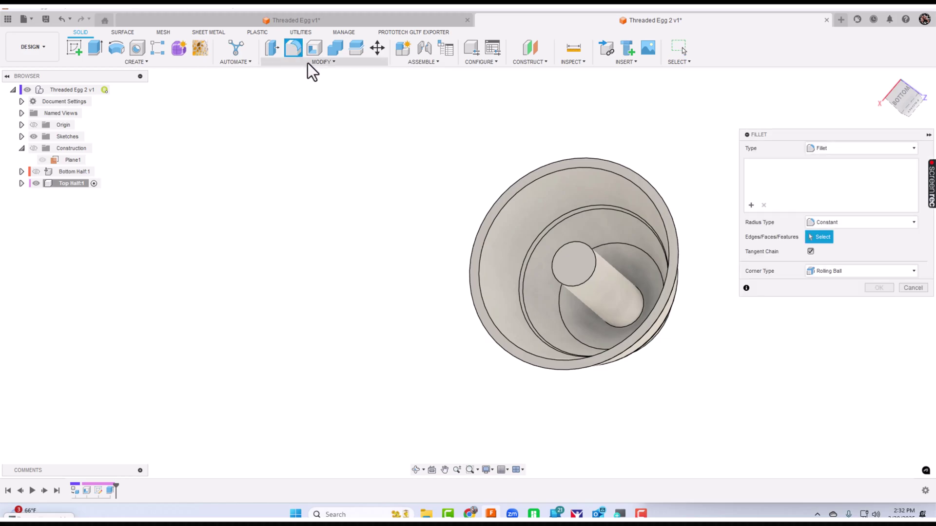
{"action": "left_click", "coordinate": [644, 292]}
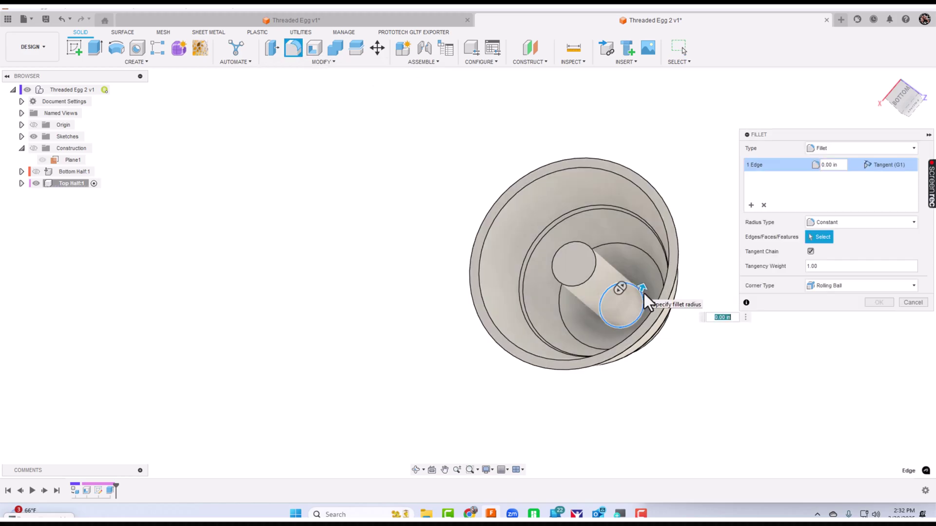
{"action": "type", "text": ".125"}
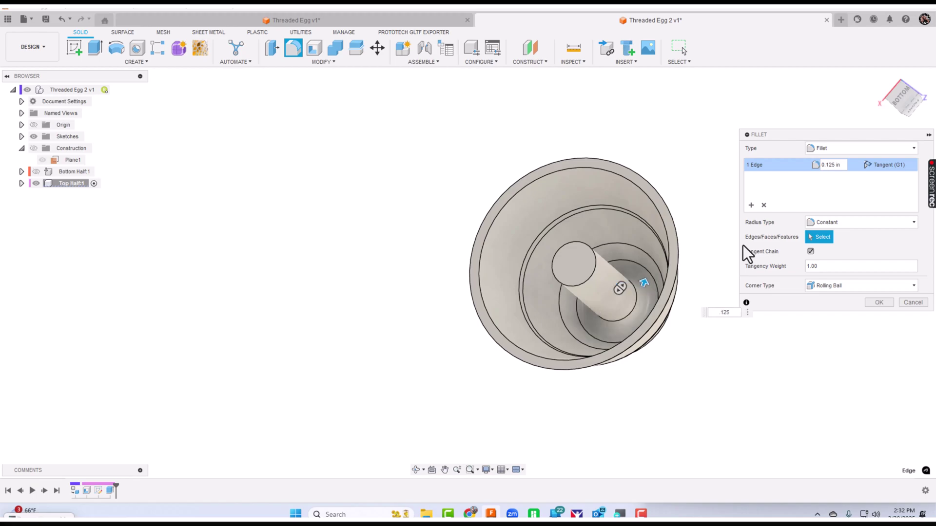
{"action": "key", "text": "Return"}
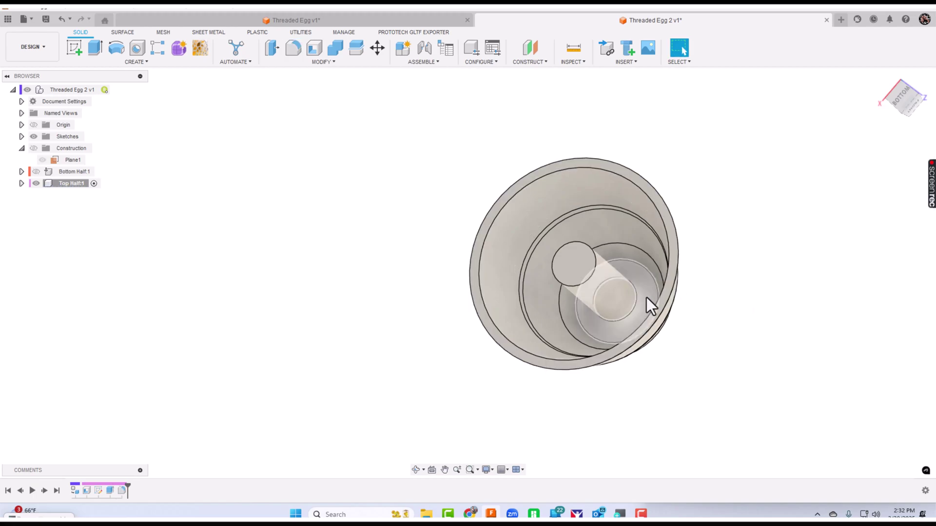
{"action": "middle_click_drag", "start_coordinate": [721, 369], "coordinate": [702, 359], "text": "shift"}
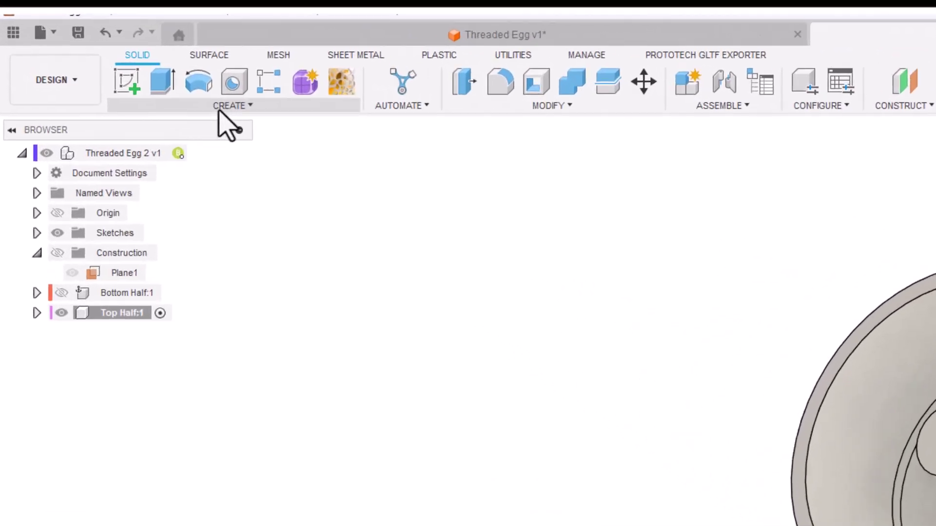
Add a modeled, 0.5 in long 1/2-14 UNS thread to the pin's cylindrical face.
{"action": "left_click", "coordinate": [226, 110]}
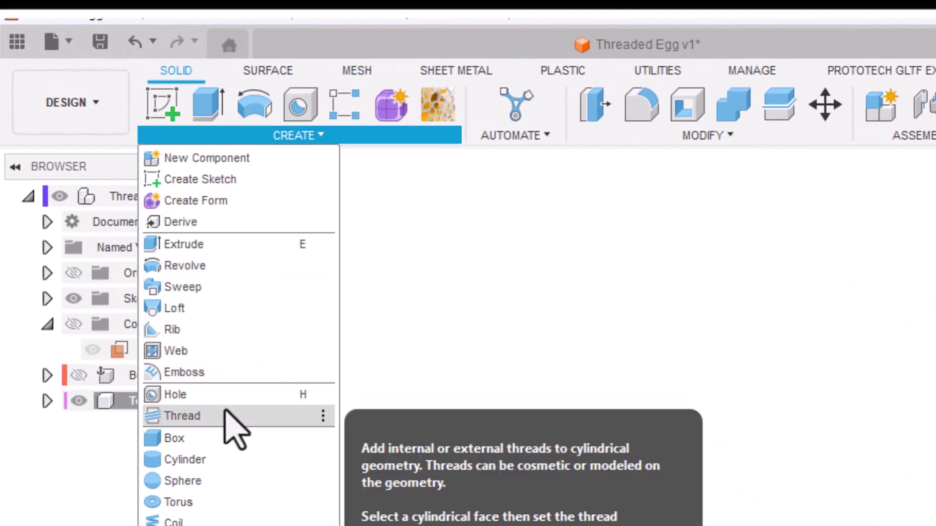
{"action": "left_click", "coordinate": [225, 415]}
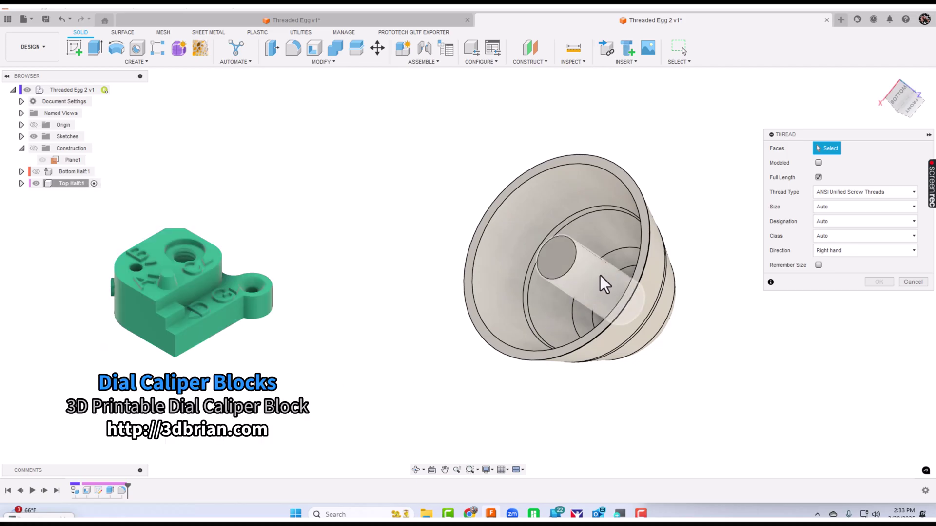
{"action": "left_click", "coordinate": [590, 284]}
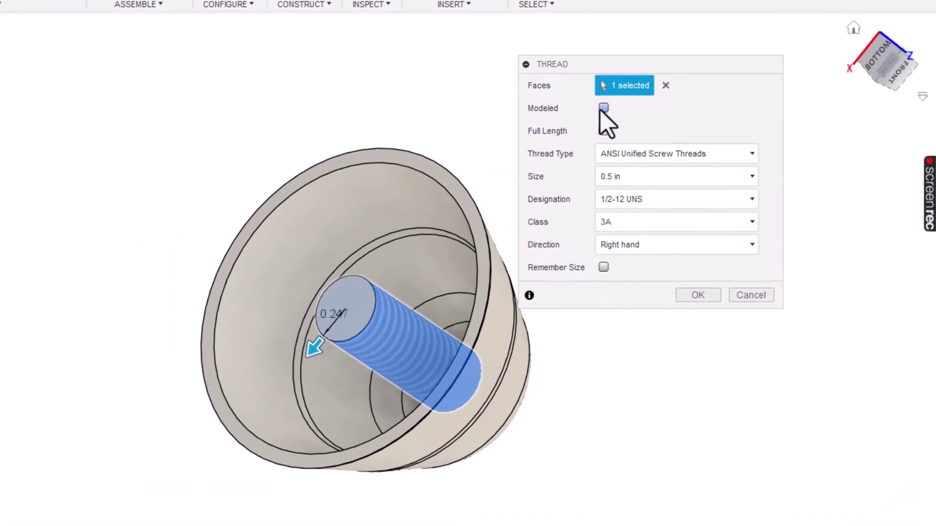
{"action": "left_click", "coordinate": [603, 108]}
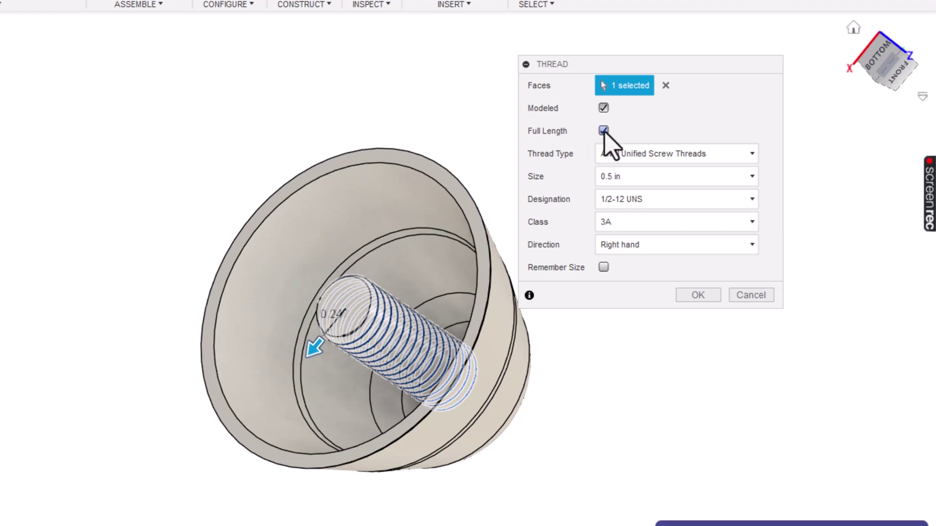
{"action": "left_click", "coordinate": [603, 130]}
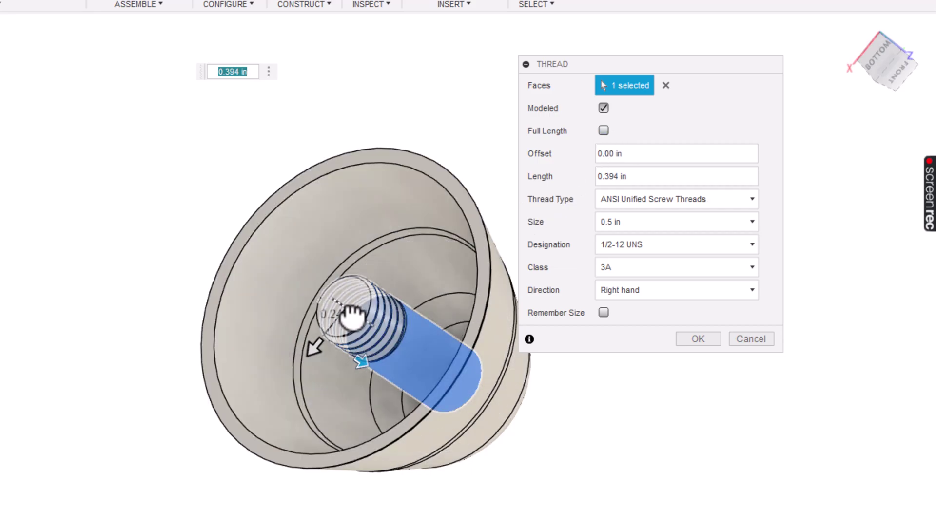
{"action": "mouse_move", "coordinate": [357, 321]}
{"action": "left_mouse_down"}
{"action": "mouse_move", "coordinate": [433, 363]}
{"action": "mouse_move", "coordinate": [355, 313]}
{"action": "left_mouse_up"}
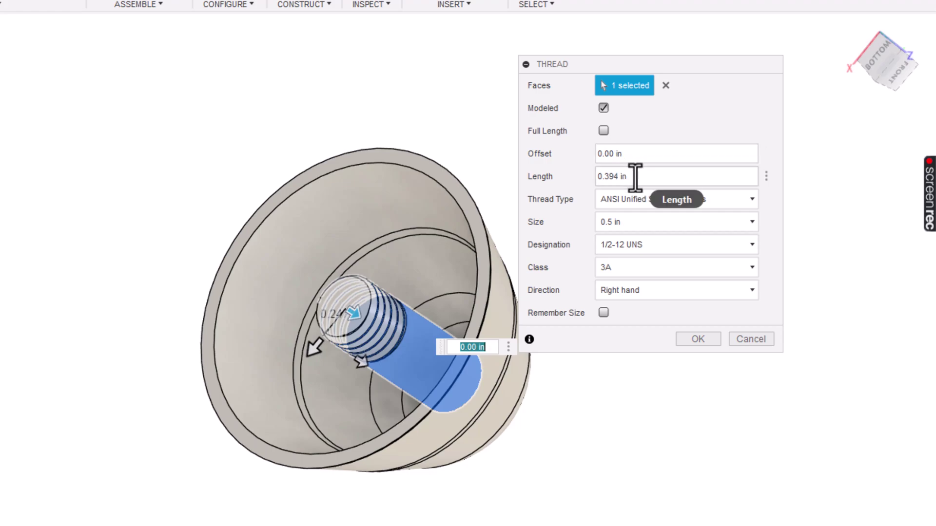
{"action": "left_click", "coordinate": [634, 176]}
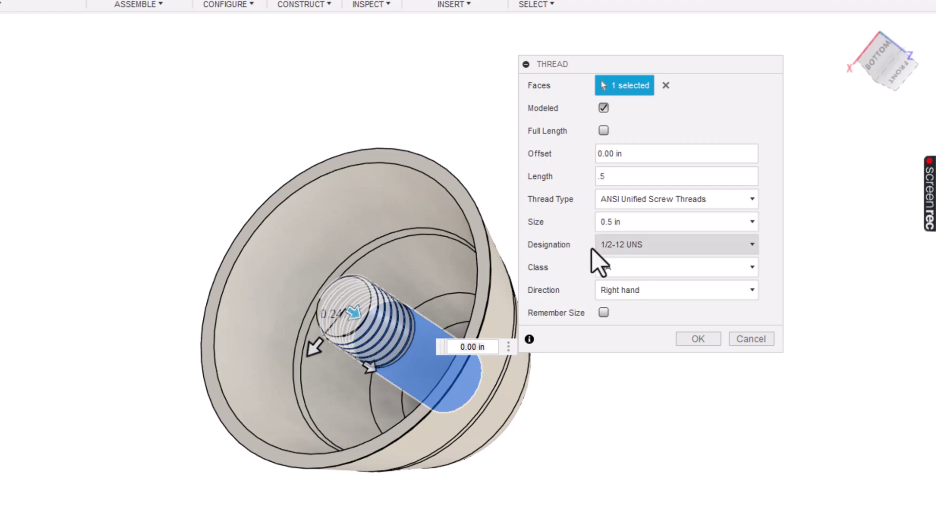
{"action": "left_click", "coordinate": [641, 245]}
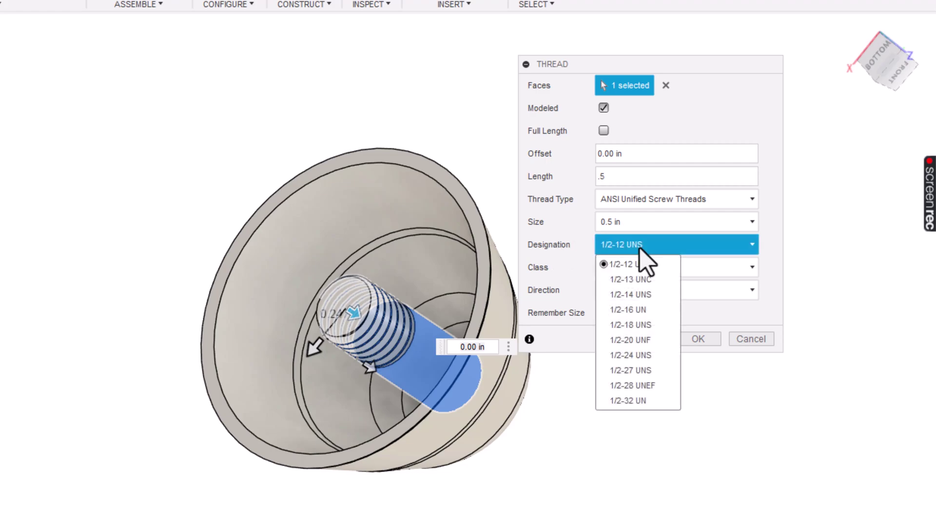
{"action": "left_click", "coordinate": [618, 295]}
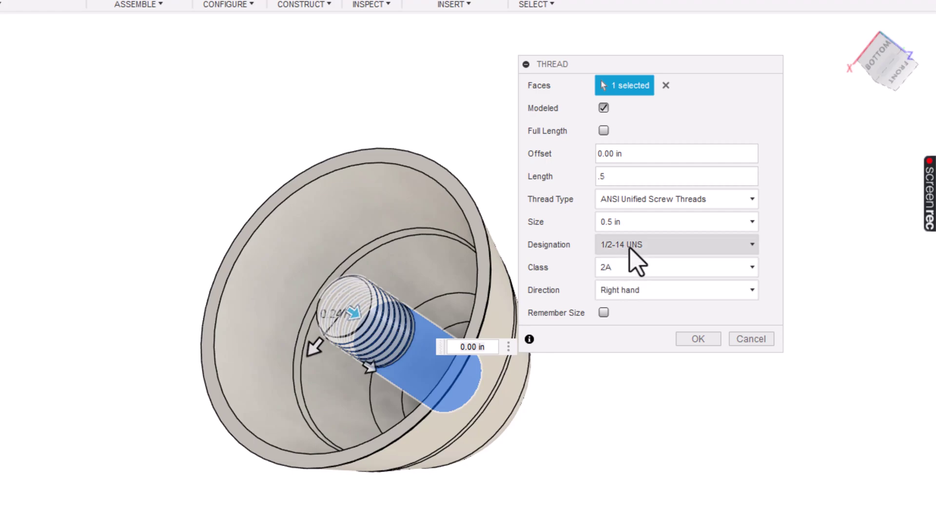
{"action": "left_click", "coordinate": [697, 339]}
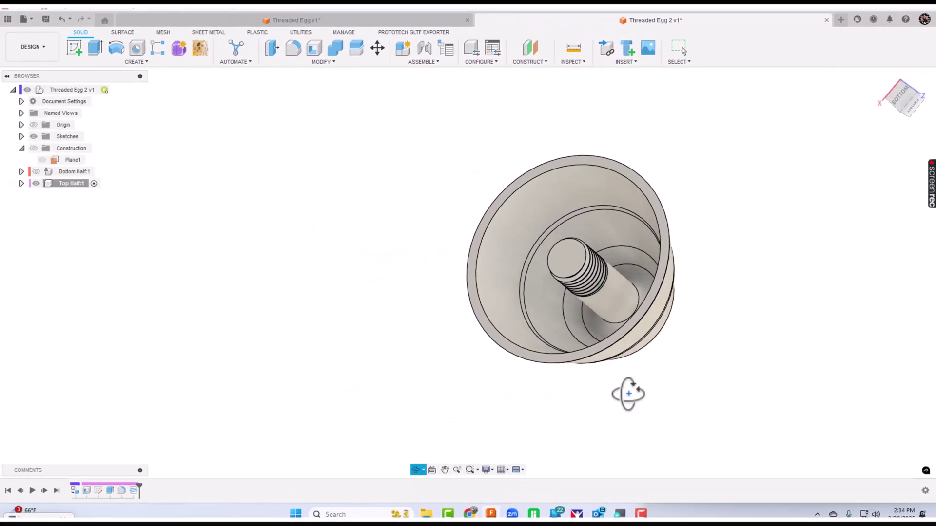
Hide Top Half:1 and make Bottom Half:1 the active component.
{"action": "left_click_drag", "start_coordinate": [628, 393], "coordinate": [564, 407]}
{"action": "key", "text": "Escape"}
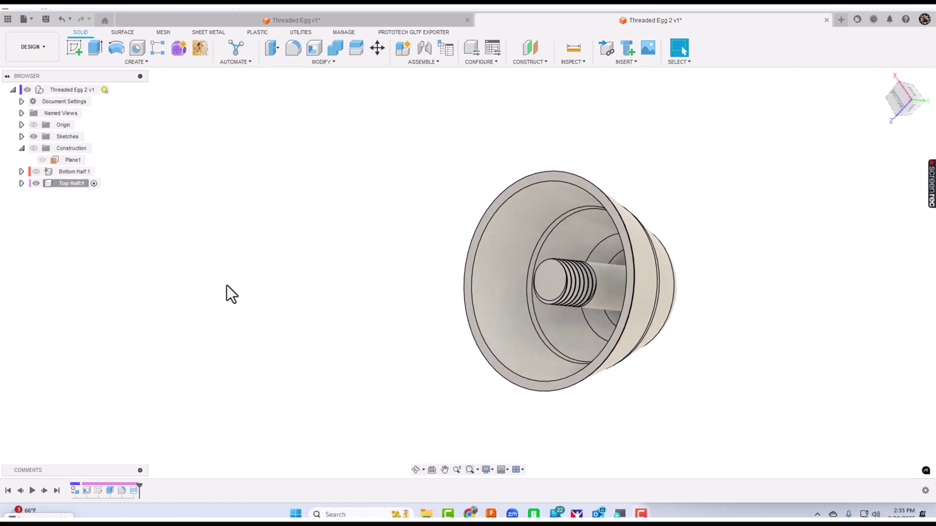
{"action": "left_click", "coordinate": [35, 185]}
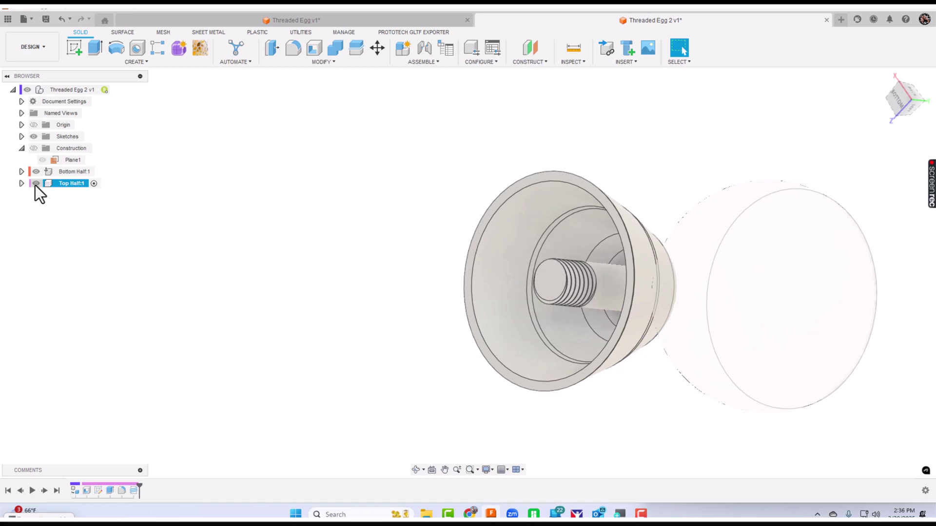
{"action": "left_click", "coordinate": [36, 184]}
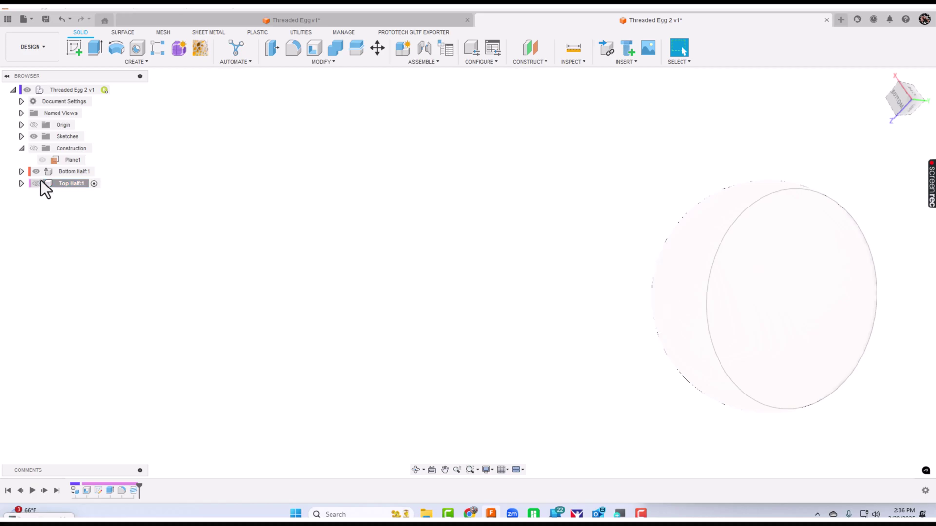
{"action": "left_click", "coordinate": [87, 171]}
{"action": "left_click", "coordinate": [100, 172]}
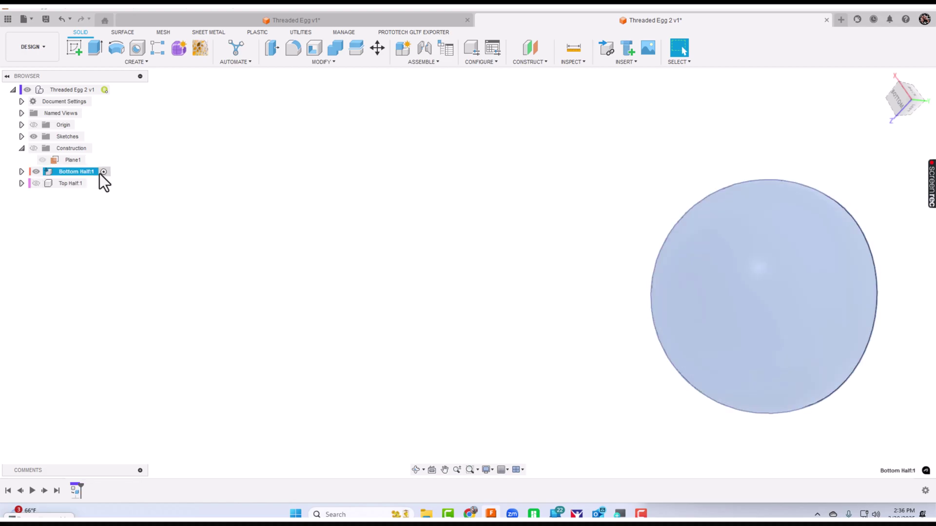
Shell Bottom Half with 0.1 in walls, open at its flat cut face.
{"action": "middle_click_drag", "start_coordinate": [512, 269], "coordinate": [371, 250], "text": "shift"}
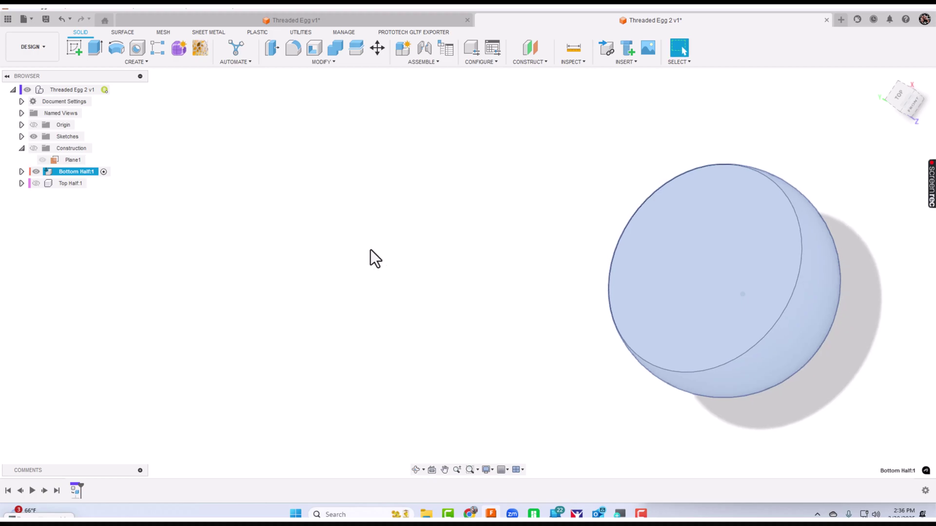
{"action": "left_click", "coordinate": [406, 260]}
{"action": "middle_click_drag", "start_coordinate": [668, 275], "coordinate": [462, 270]}
{"action": "left_click", "coordinate": [314, 47]}
{"action": "left_click", "coordinate": [505, 284]}
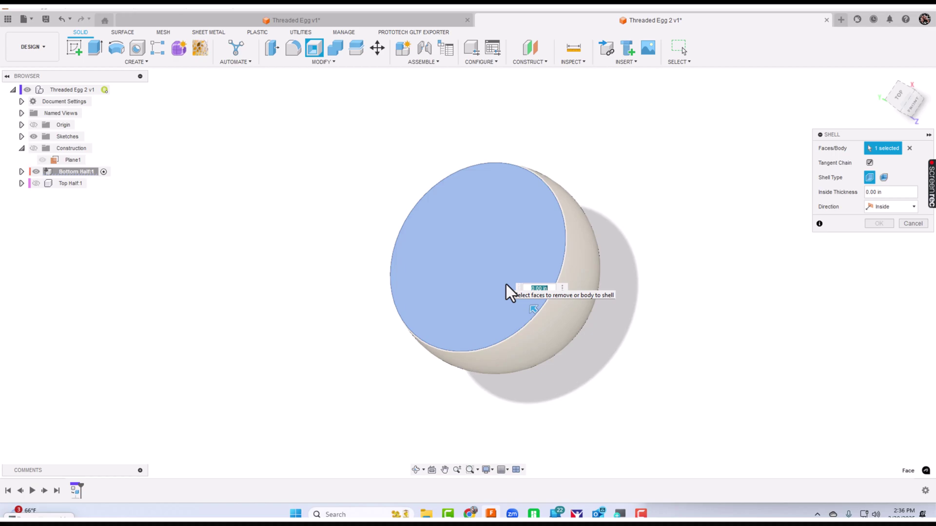
{"action": "type", "text": ".1"}
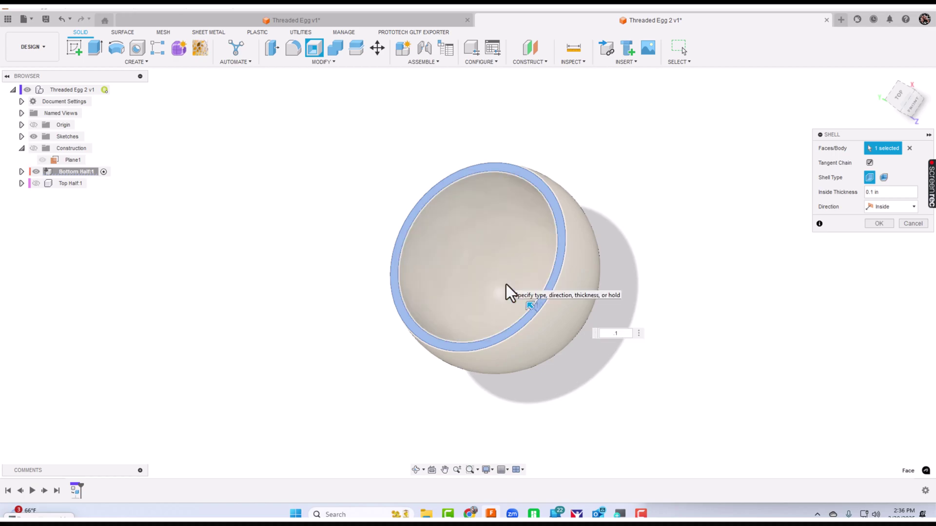
{"action": "key", "text": "Return"}
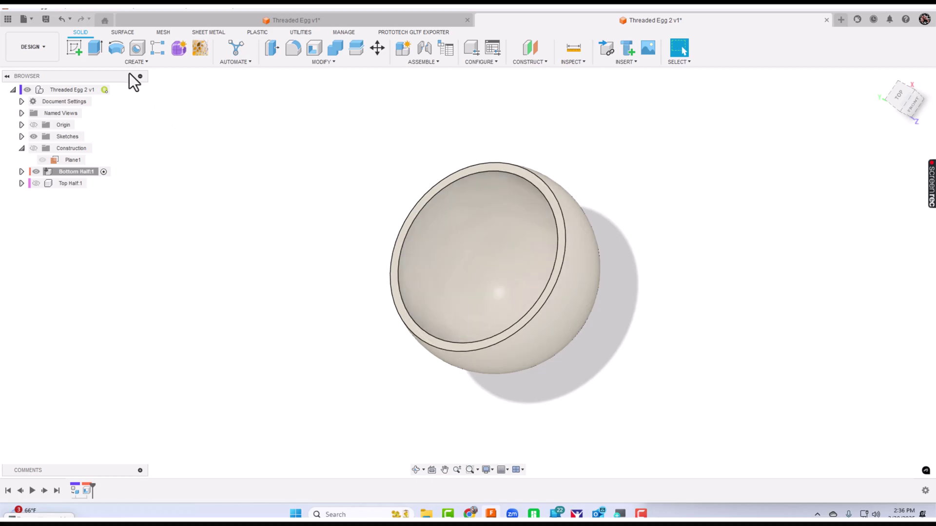
{"action": "left_click", "coordinate": [75, 48]}
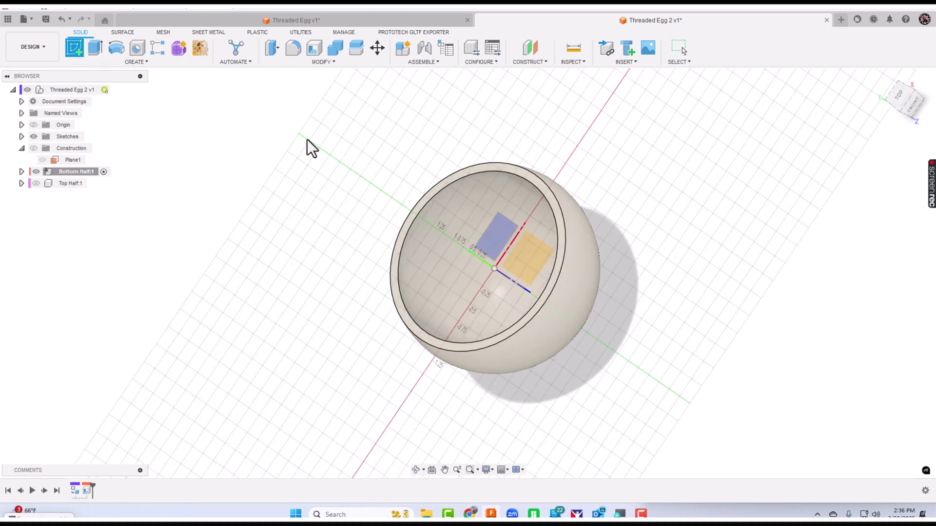
Sketch on the bottom half's rim face and draw the first centred circle.
{"action": "left_click", "coordinate": [528, 176]}
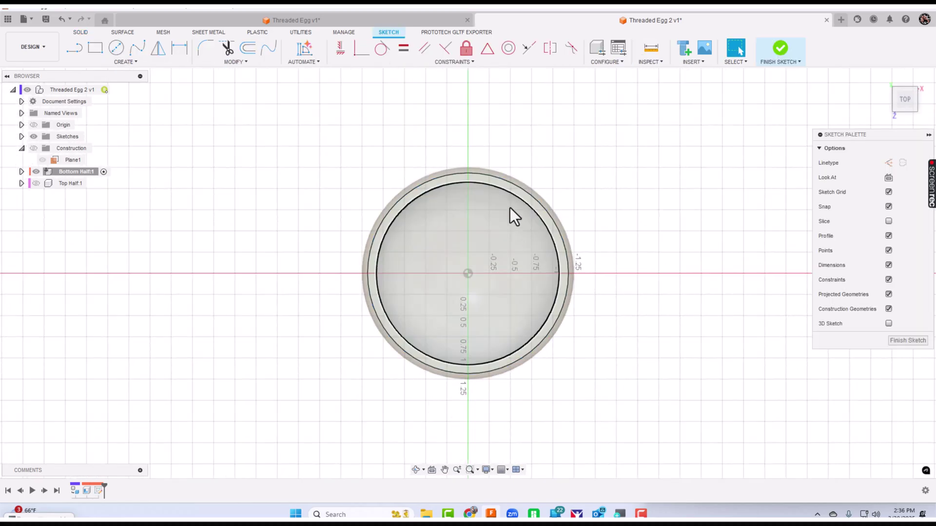
{"action": "left_click", "coordinate": [124, 52]}
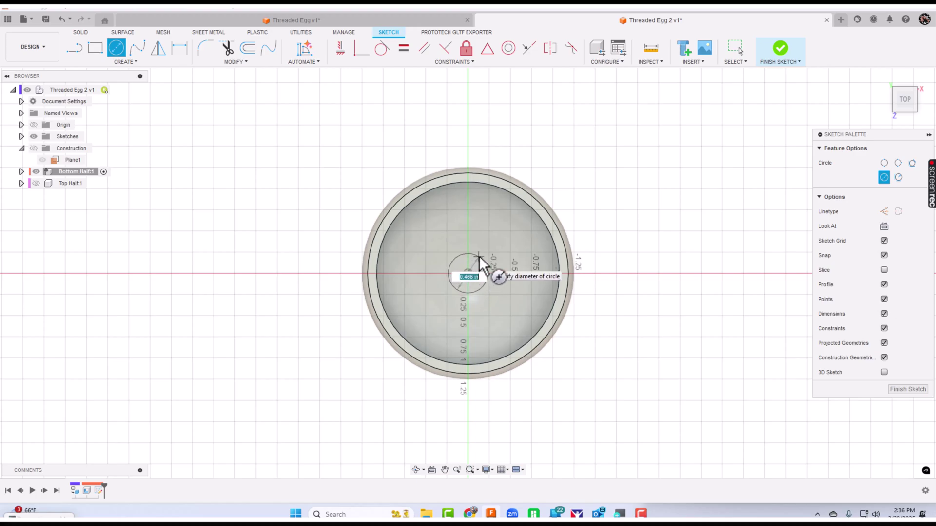
{"action": "key", "text": "Return"}
{"action": "key", "text": "Escape"}
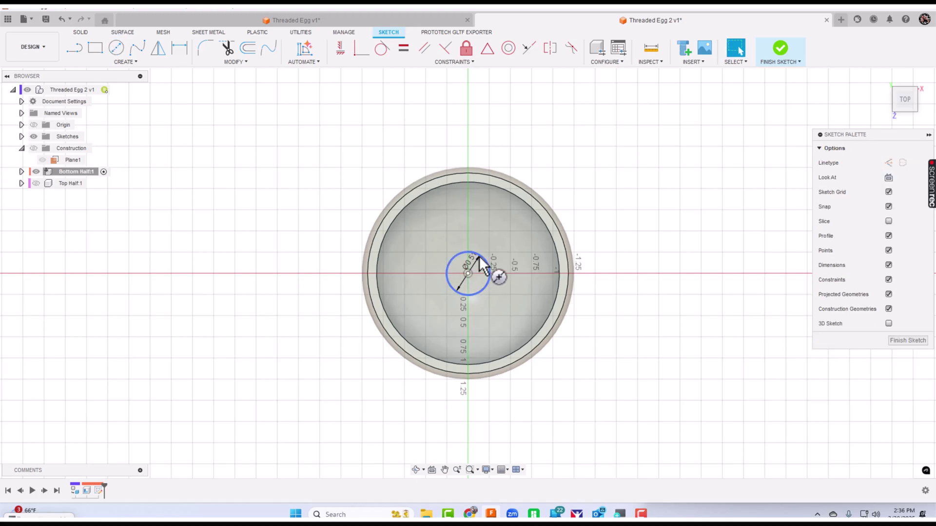
{"action": "scroll", "coordinate": [304, 124], "scroll_direction": "down", "scroll_amount": 1}
Add a concentric 0.625 in diameter circle centred on the origin.
{"action": "left_click", "coordinate": [122, 51]}
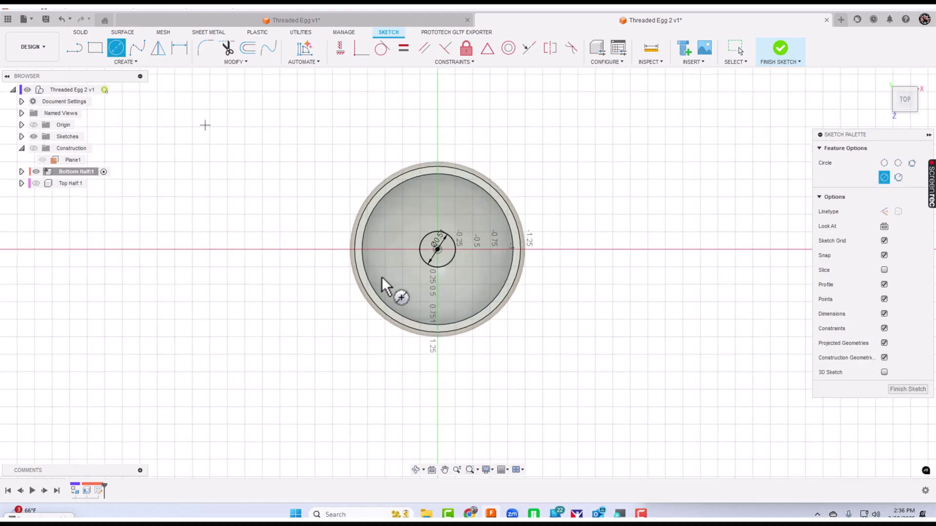
{"action": "left_click", "coordinate": [437, 249]}
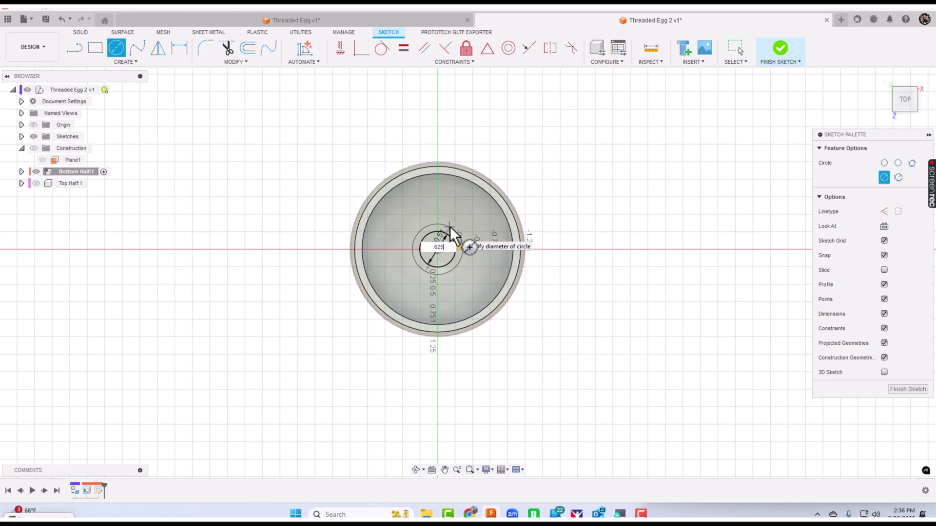
{"action": "key", "text": "Return"}
{"action": "key", "text": "Escape"}
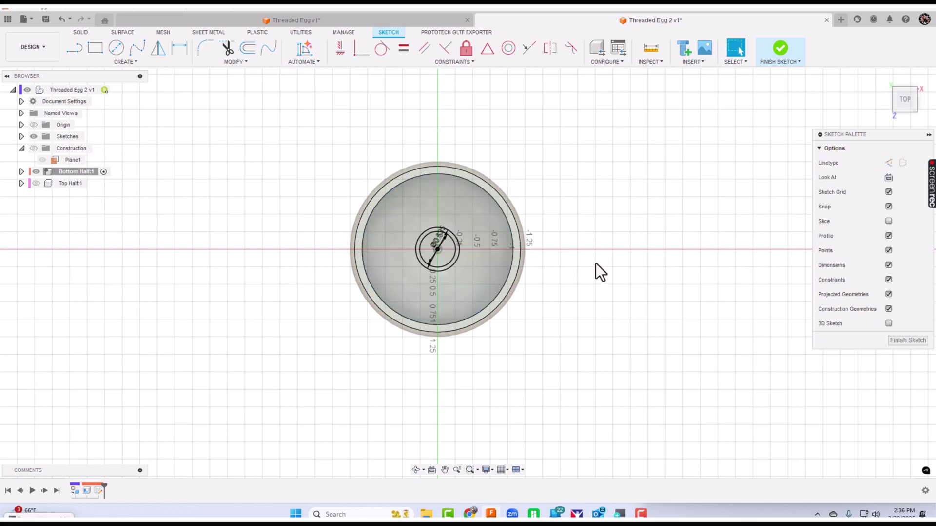
{"action": "middle_click_drag", "start_coordinate": [595, 263], "coordinate": [576, 259], "text": "shift"}
{"action": "scroll", "coordinate": [530, 287], "scroll_direction": "up", "scroll_amount": 3}
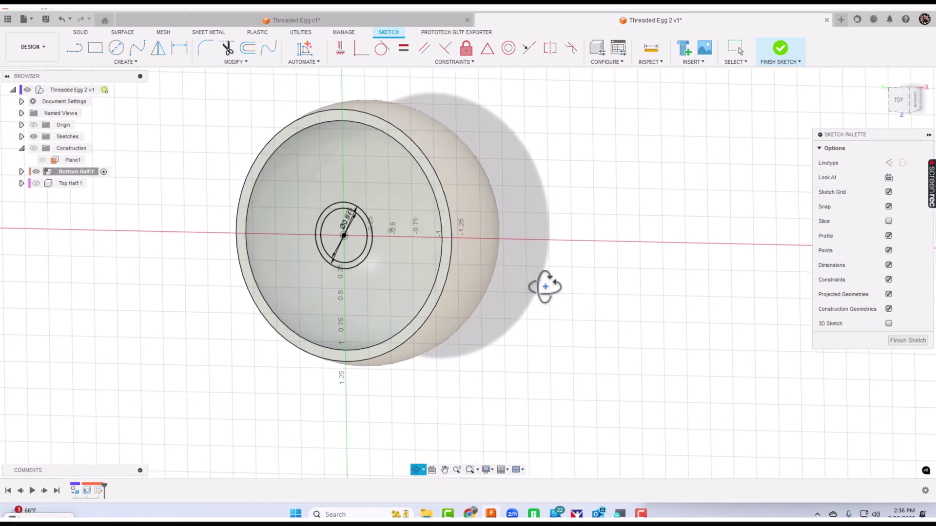
{"action": "middle_click_drag", "start_coordinate": [545, 286], "coordinate": [535, 286], "text": "shift"}
Extrude the ring between the circles To Object up to the egg's inner face, joined.
{"action": "key", "text": "e"}
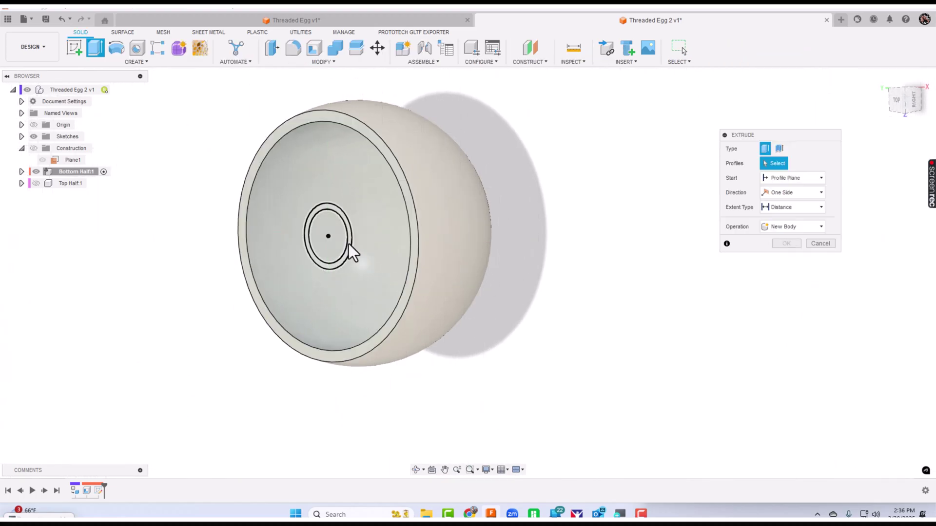
{"action": "left_click", "coordinate": [349, 244]}
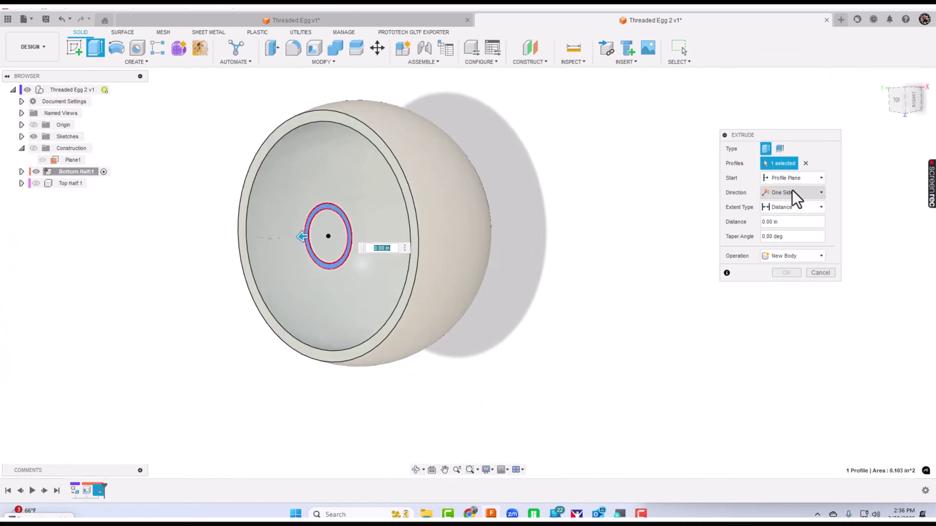
{"action": "left_click", "coordinate": [780, 208]}
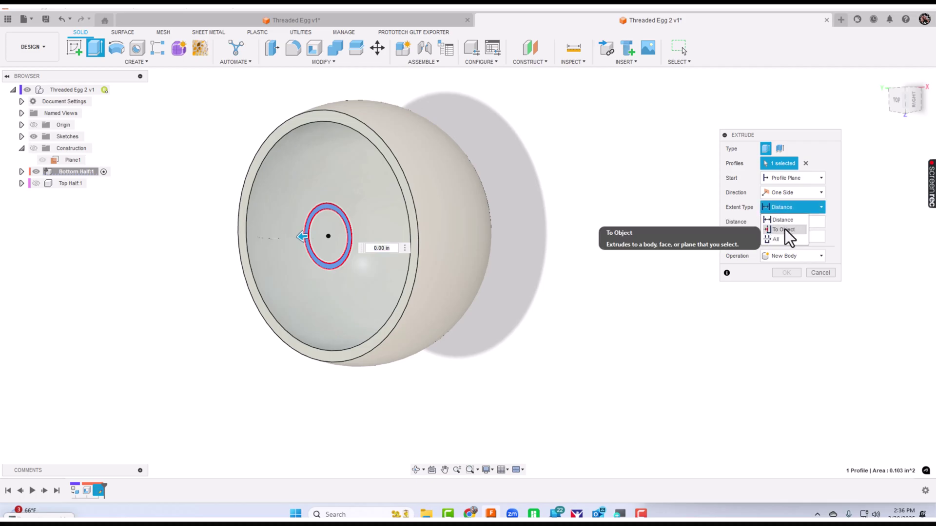
{"action": "left_click", "coordinate": [785, 229]}
{"action": "left_click", "coordinate": [388, 228]}
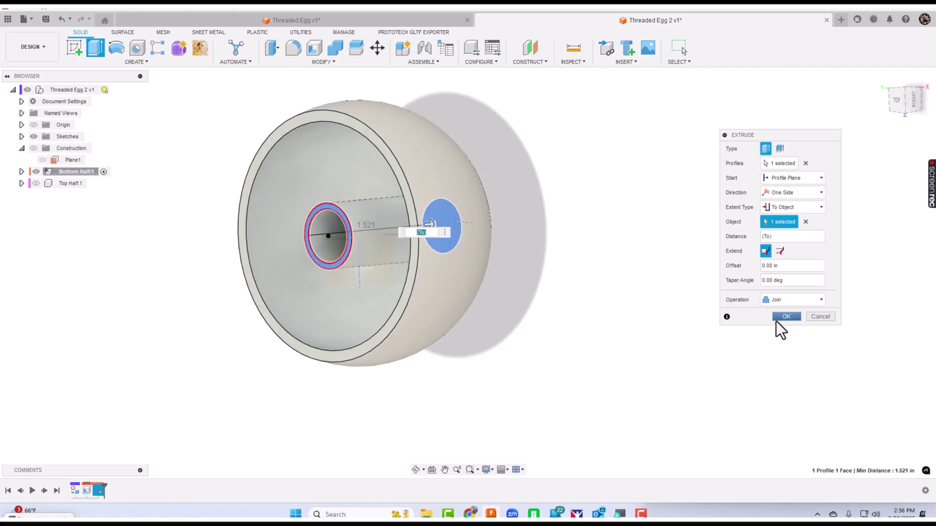
{"action": "middle_click_drag", "start_coordinate": [335, 285], "coordinate": [647, 310], "text": "shift"}
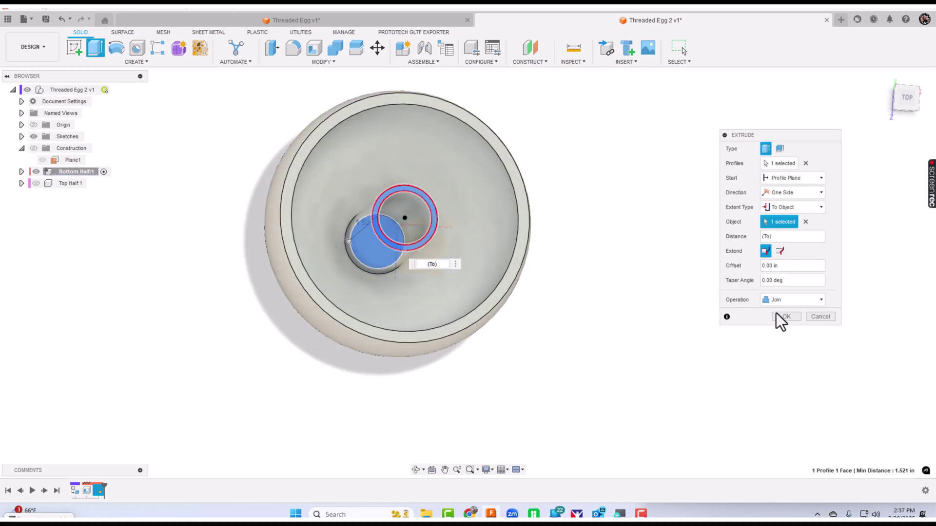
{"action": "key", "text": "Return"}
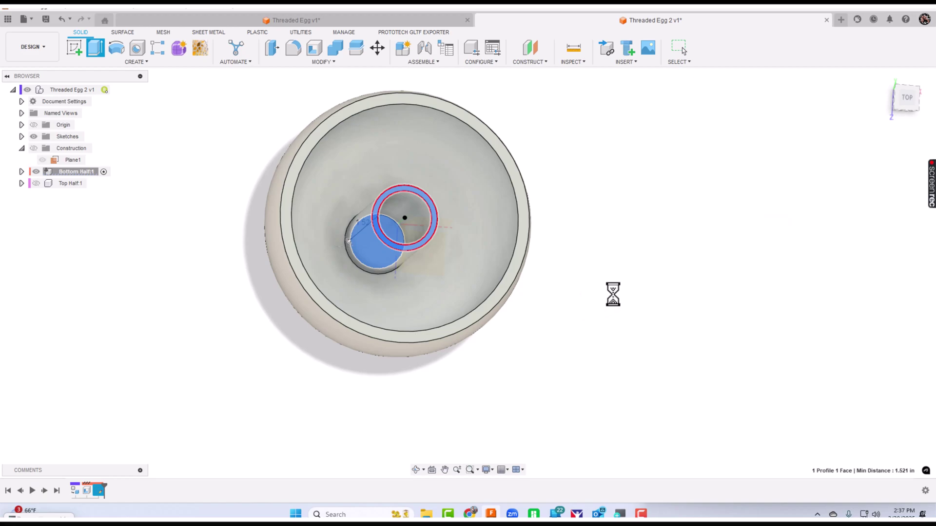
Extrude the ring around the hole another 0.5 in, joined.
{"action": "middle_click_drag", "start_coordinate": [622, 275], "coordinate": [248, 241], "text": "shift"}
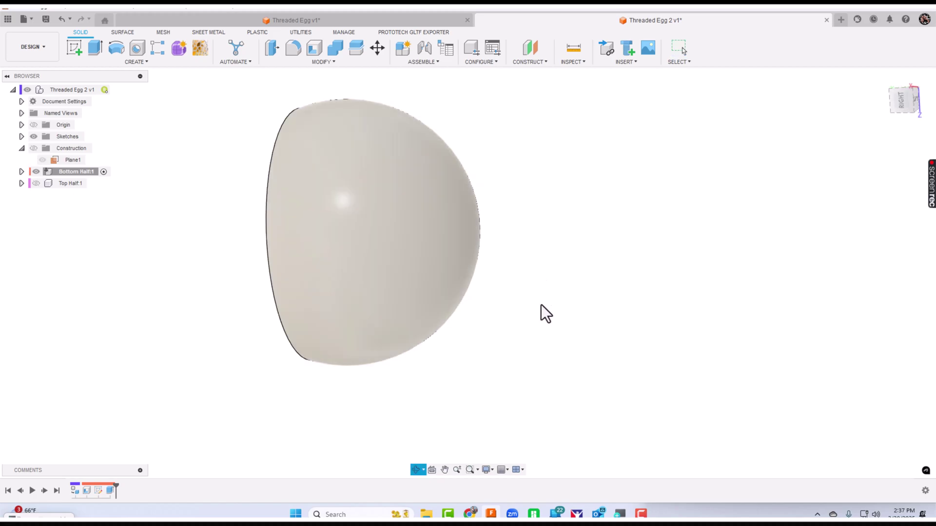
{"action": "middle_click_drag", "start_coordinate": [541, 299], "coordinate": [614, 300], "text": "shift"}
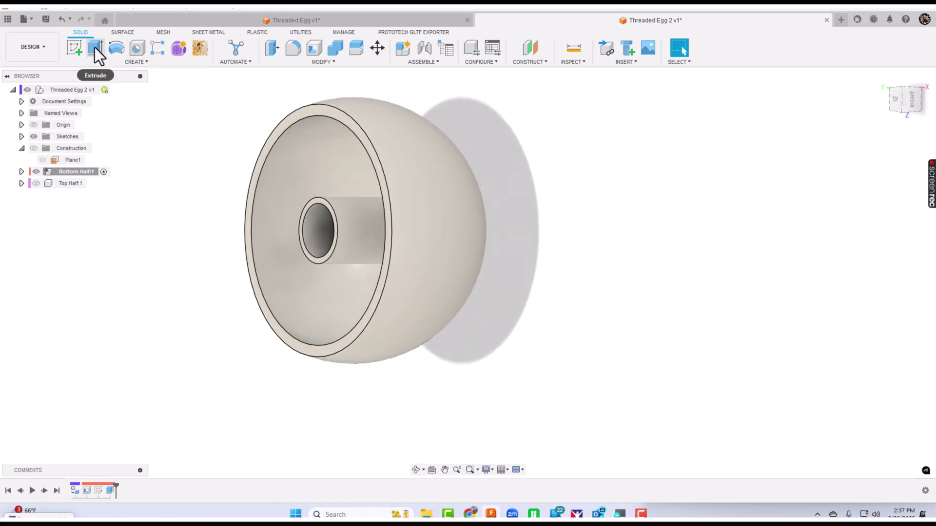
{"action": "left_click", "coordinate": [95, 49]}
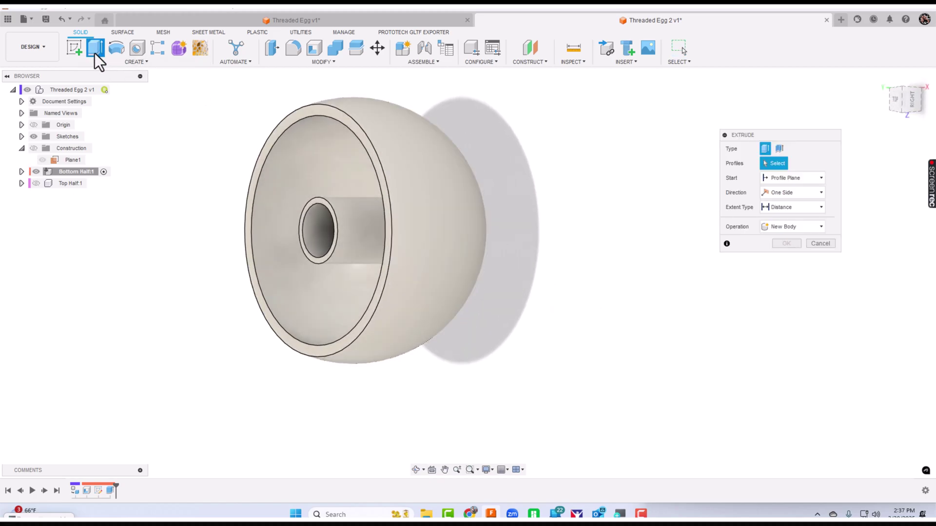
{"action": "left_click", "coordinate": [312, 203]}
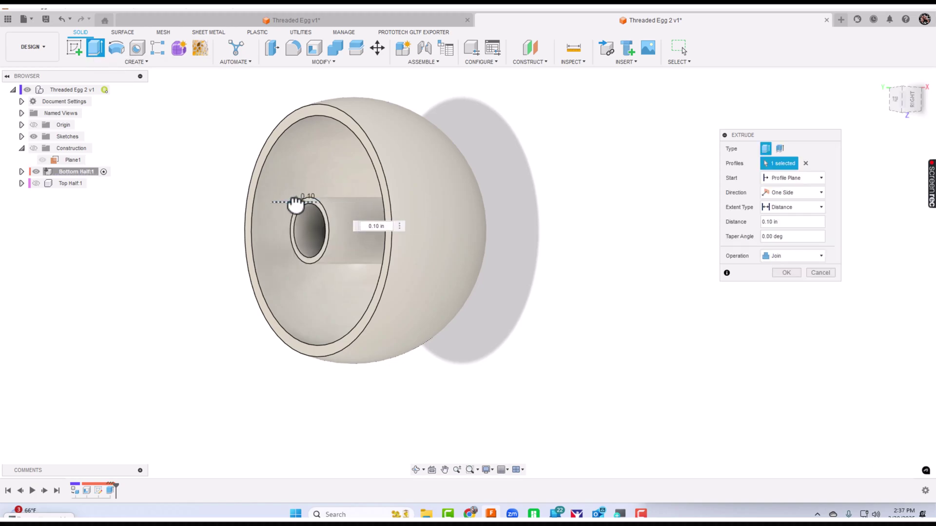
{"action": "left_click_drag", "start_coordinate": [297, 202], "coordinate": [296, 204]}
{"action": "type", "text": ".5"}
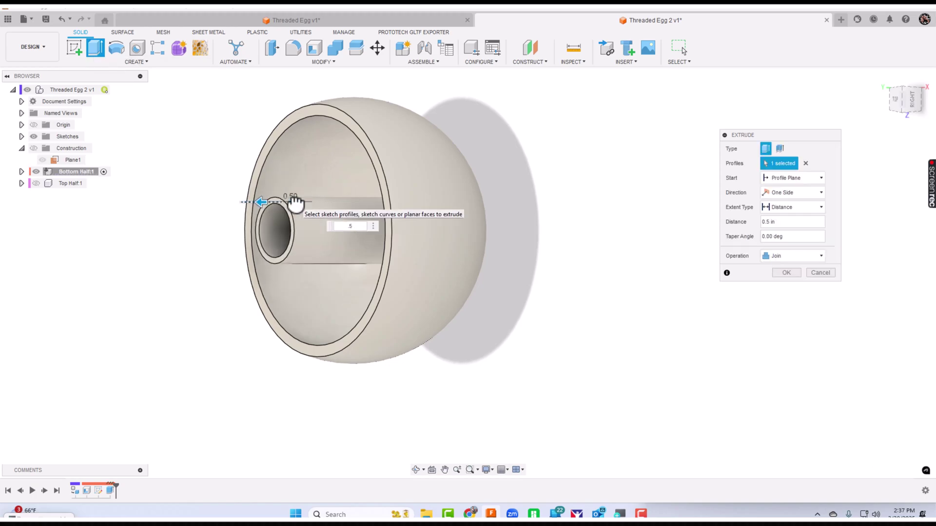
{"action": "key", "text": "Return"}
{"action": "middle_click_drag", "start_coordinate": [599, 330], "coordinate": [658, 315], "text": "shift"}
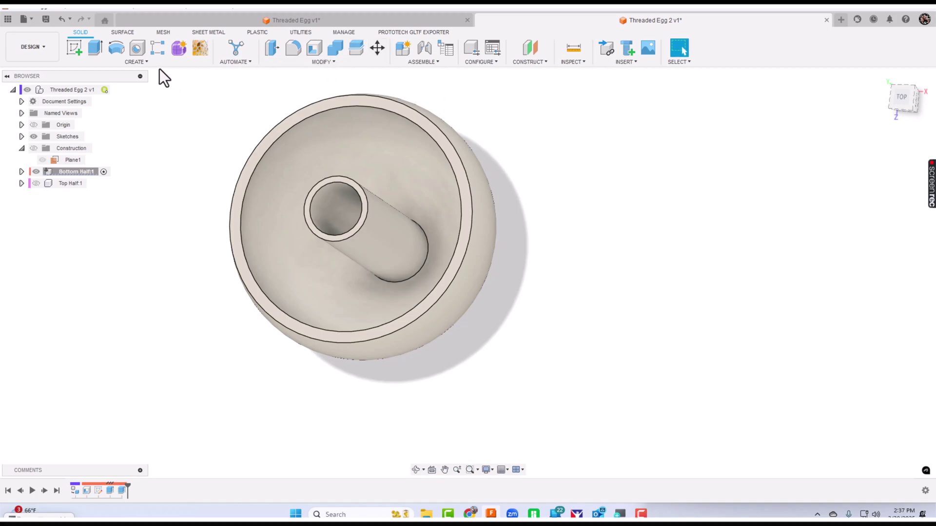
Preview a modeled 1/2-14 UNS thread, 0.5 in long, inside Bottom Half's sleeve bore.
{"action": "left_click", "coordinate": [145, 62]}
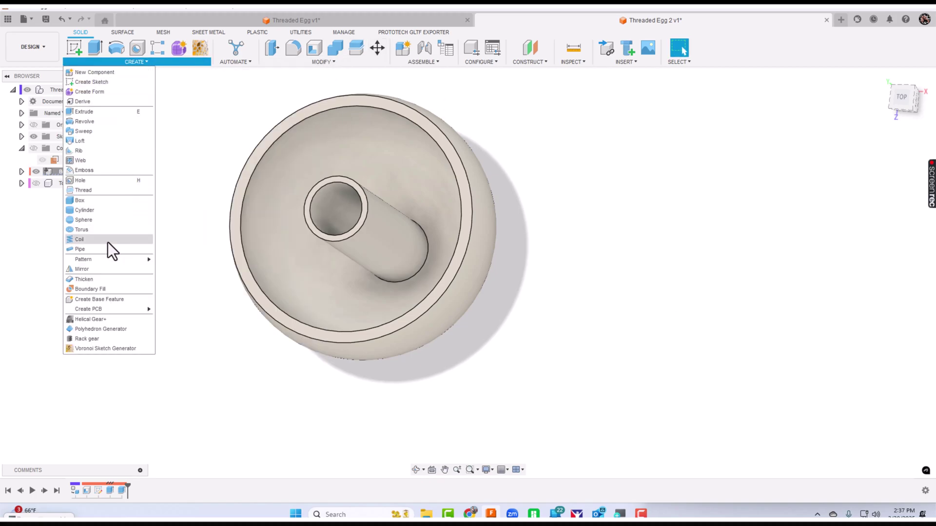
{"action": "left_click", "coordinate": [103, 191]}
{"action": "left_click", "coordinate": [335, 215]}
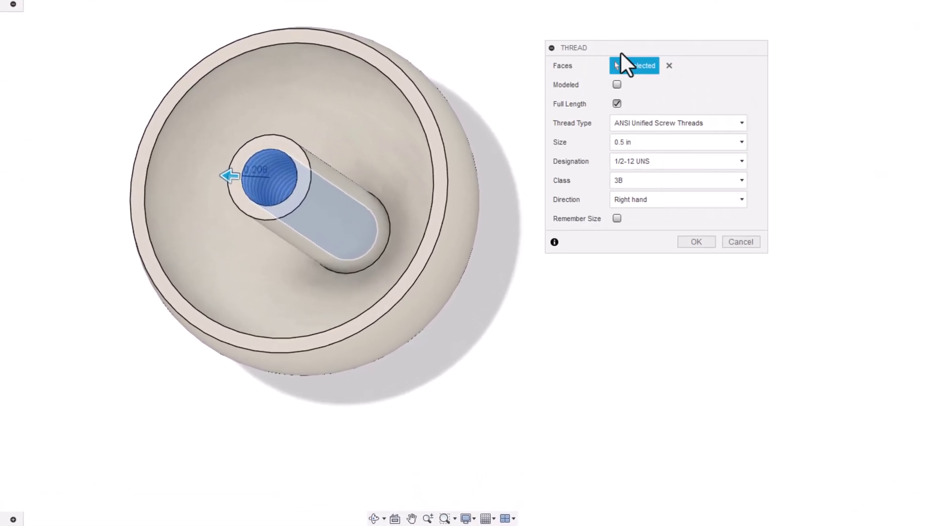
{"action": "left_click", "coordinate": [616, 85]}
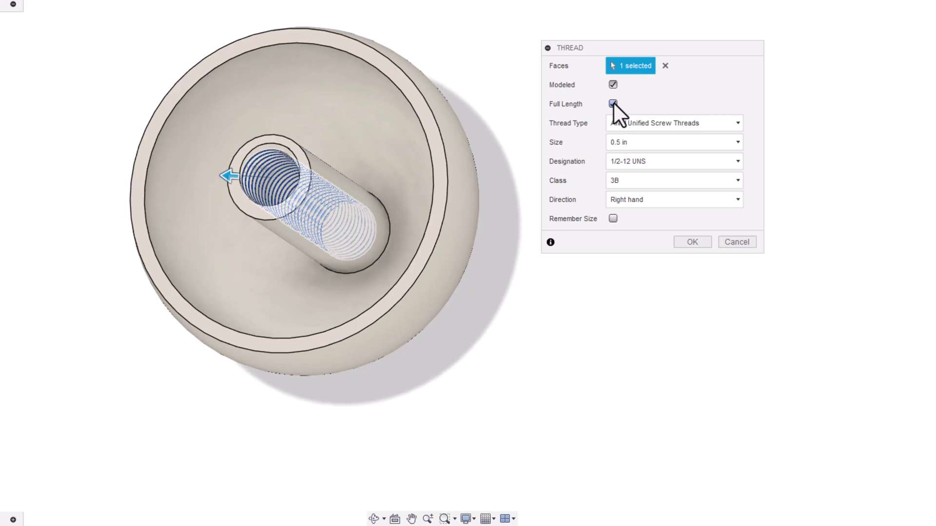
{"action": "left_click", "coordinate": [613, 103]}
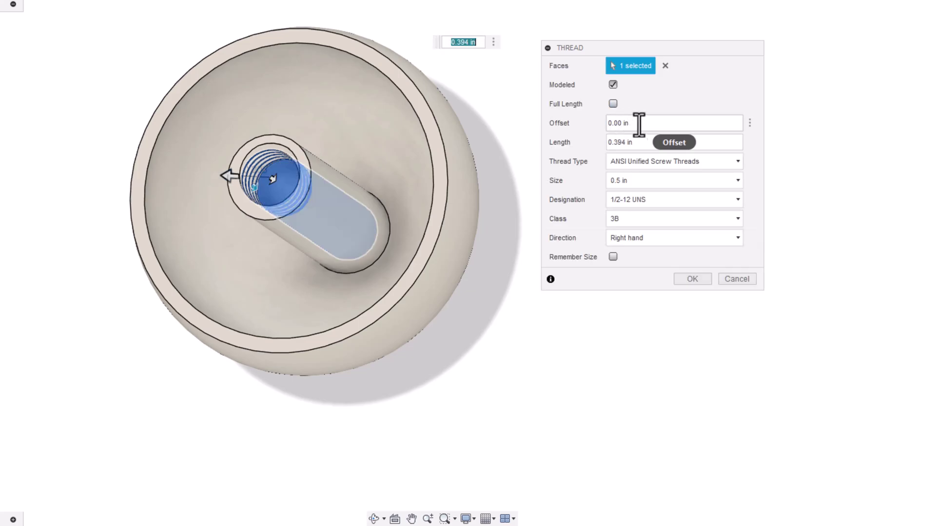
{"action": "middle_click_drag", "start_coordinate": [252, 178], "coordinate": [215, 175], "text": "shift"}
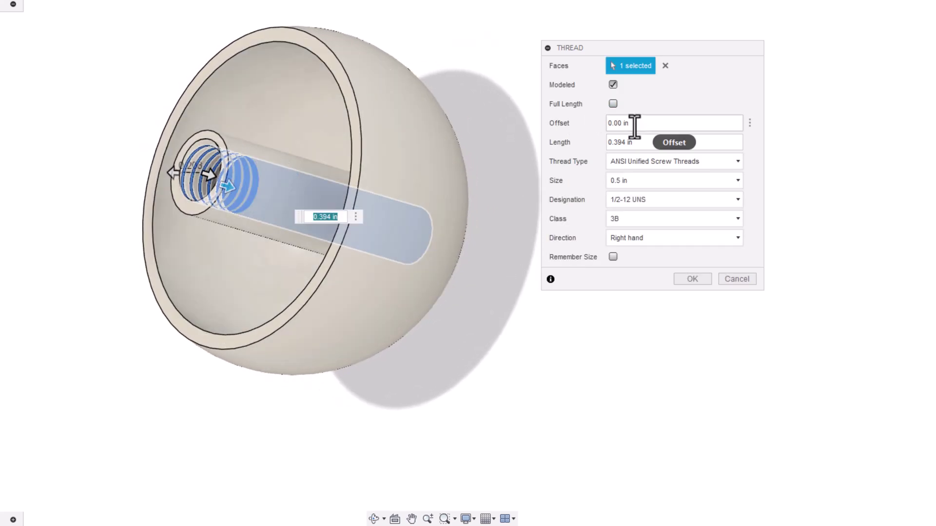
{"action": "left_click", "coordinate": [629, 142]}
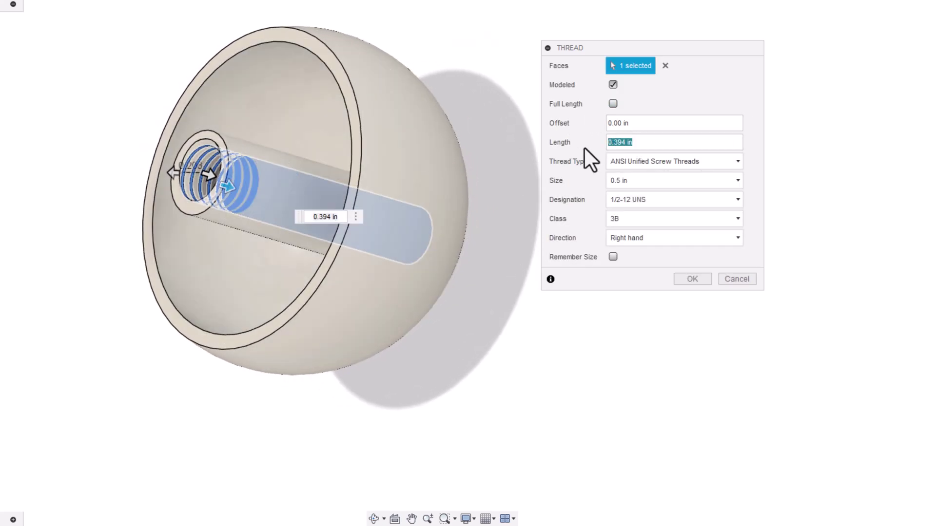
{"action": "type", "text": ".5"}
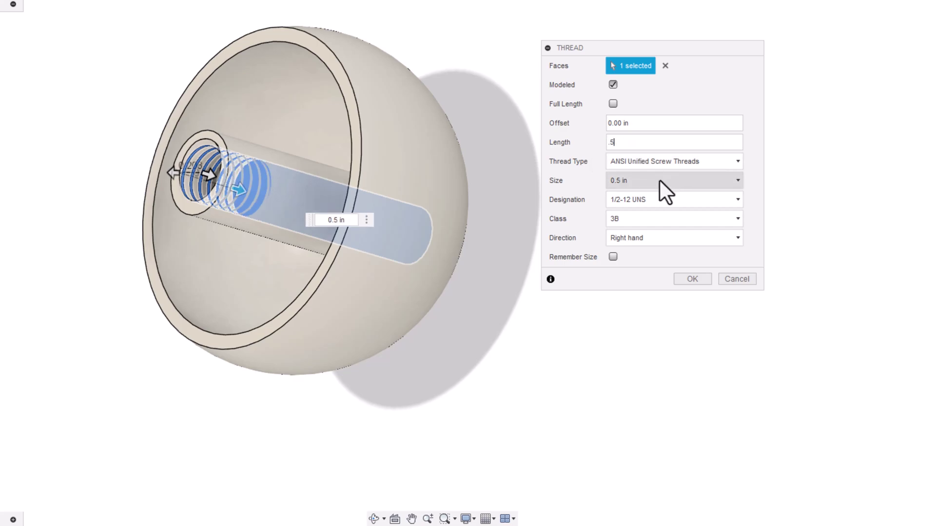
{"action": "left_click", "coordinate": [630, 197]}
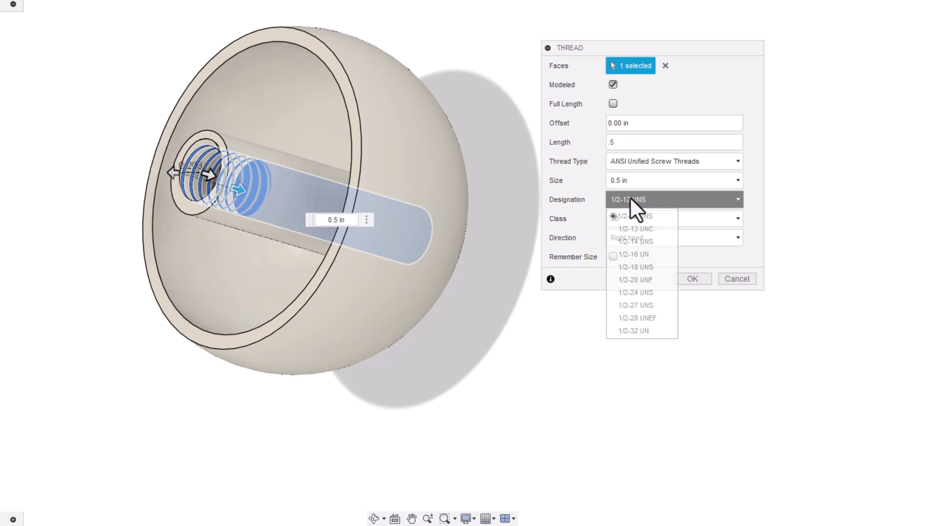
{"action": "left_click", "coordinate": [633, 241]}
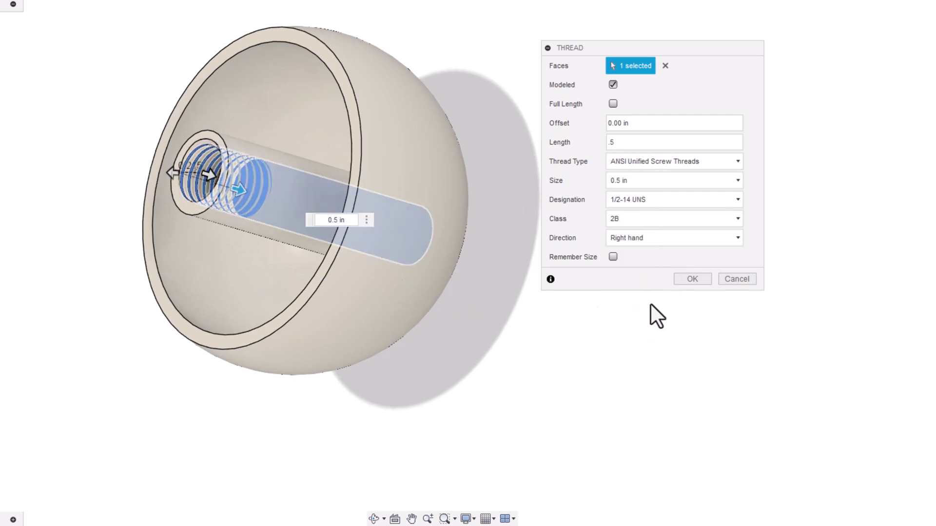
Apply the thread, then round the post's far end edge with a 0.125 in fillet.
{"action": "left_click", "coordinate": [701, 279]}
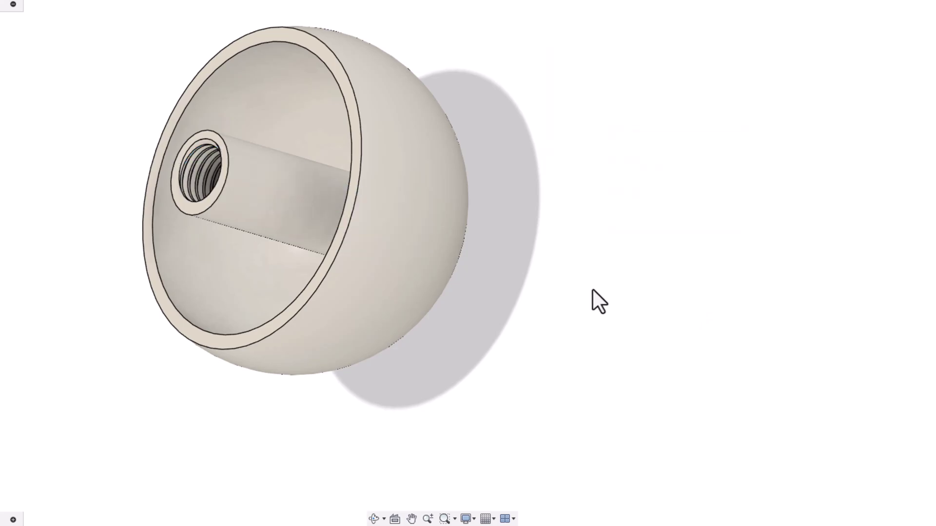
{"action": "middle_click_drag", "start_coordinate": [592, 289], "coordinate": [618, 341], "text": "shift"}
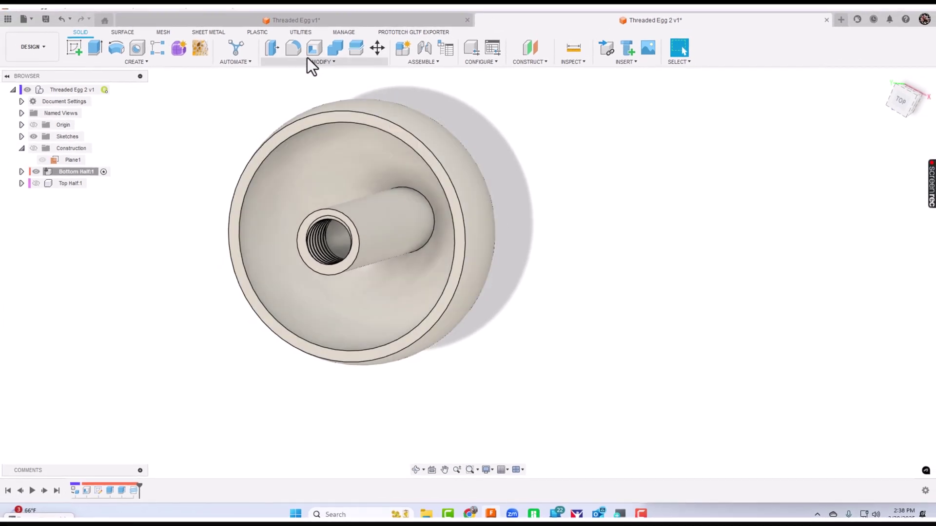
{"action": "left_click", "coordinate": [295, 51]}
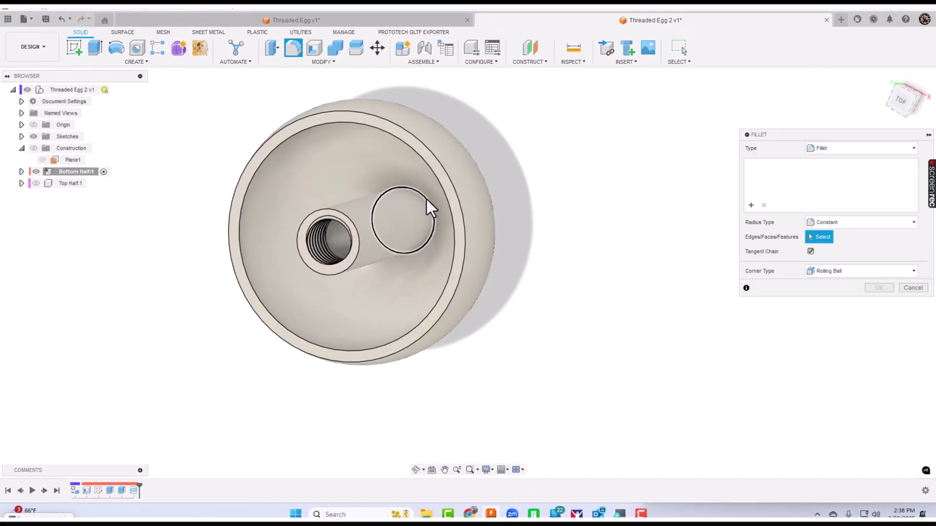
{"action": "left_click", "coordinate": [425, 199]}
{"action": "type", "text": ".125"}
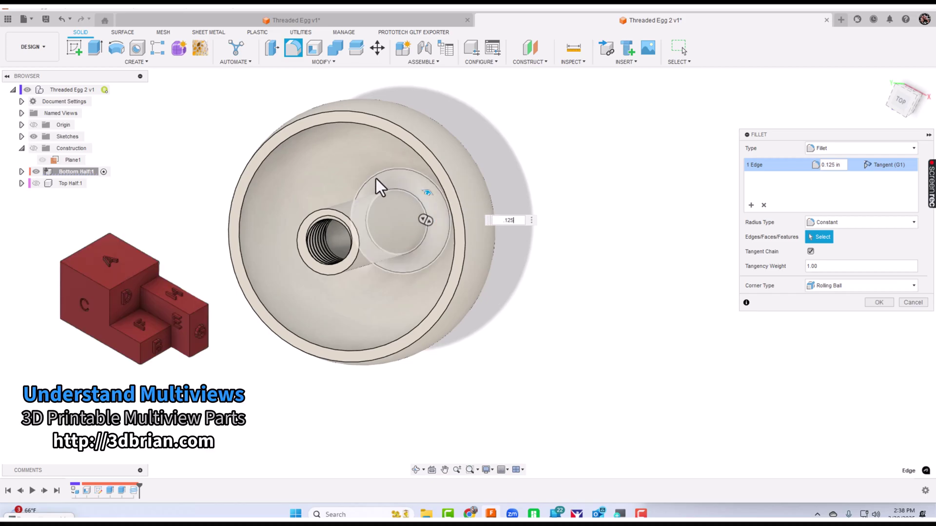
{"action": "left_click", "coordinate": [879, 302]}
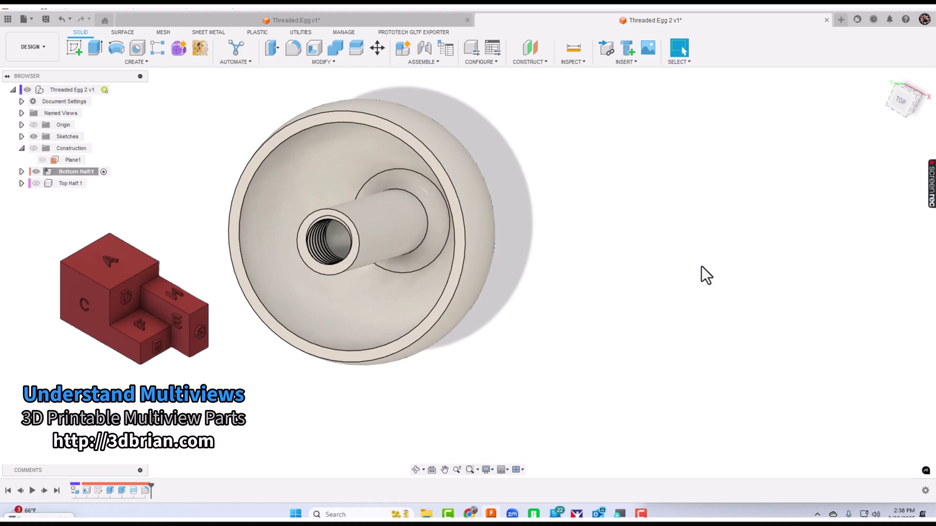
{"action": "middle_click_drag", "start_coordinate": [701, 266], "coordinate": [685, 276], "text": "shift"}
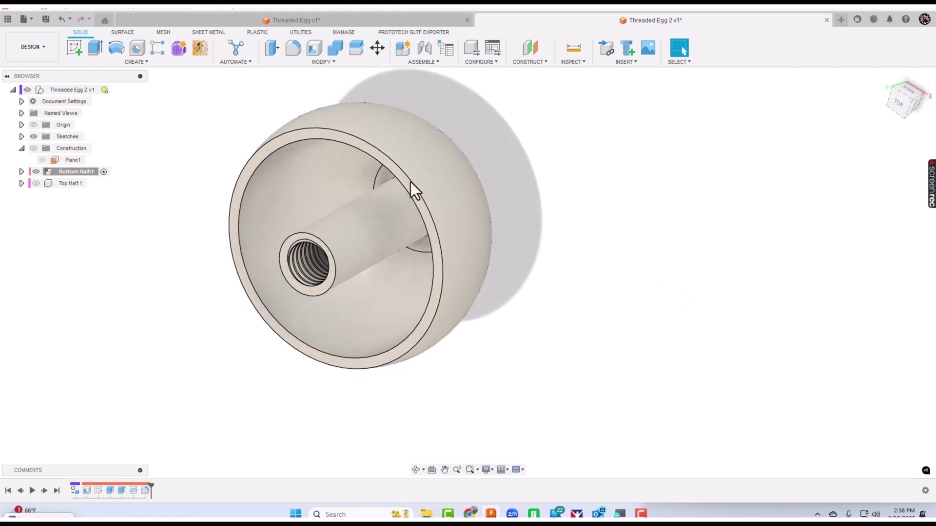
Show Top Half:1 again, activate the Threaded Egg 2 v1 root, and drag the top half clear.
{"action": "left_click", "coordinate": [36, 183]}
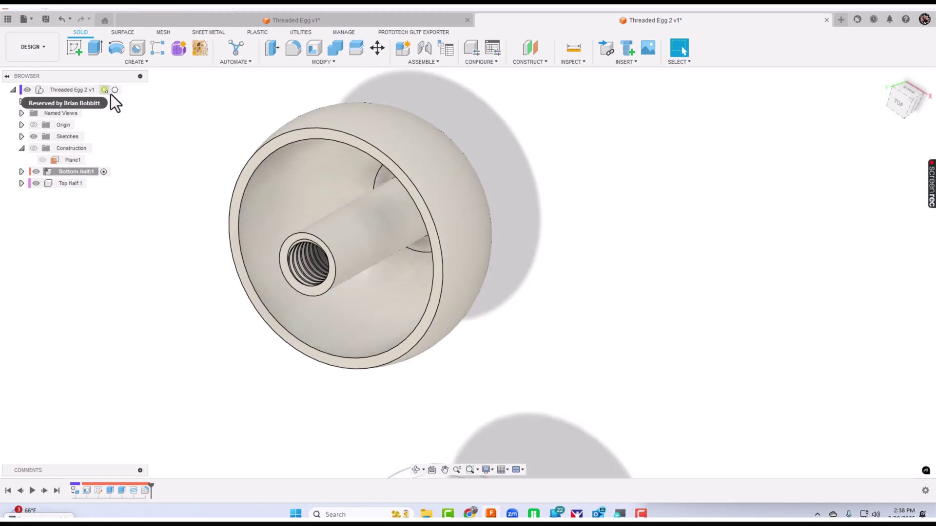
{"action": "left_click", "coordinate": [114, 90]}
{"action": "middle_click_drag", "start_coordinate": [495, 219], "coordinate": [716, 238], "text": "shift"}
{"action": "left_click_drag", "start_coordinate": [576, 397], "coordinate": [434, 222]}
{"action": "middle_click_drag", "start_coordinate": [667, 303], "coordinate": [768, 237], "text": "shift"}
{"action": "key", "text": "Escape"}
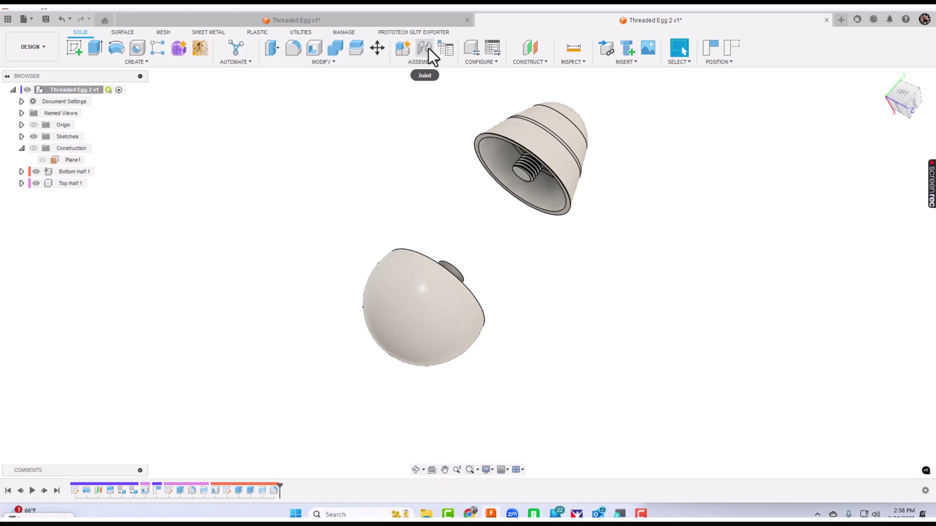
Start a joint and pick the top half's rim as its joint point.
{"action": "left_click", "coordinate": [429, 63]}
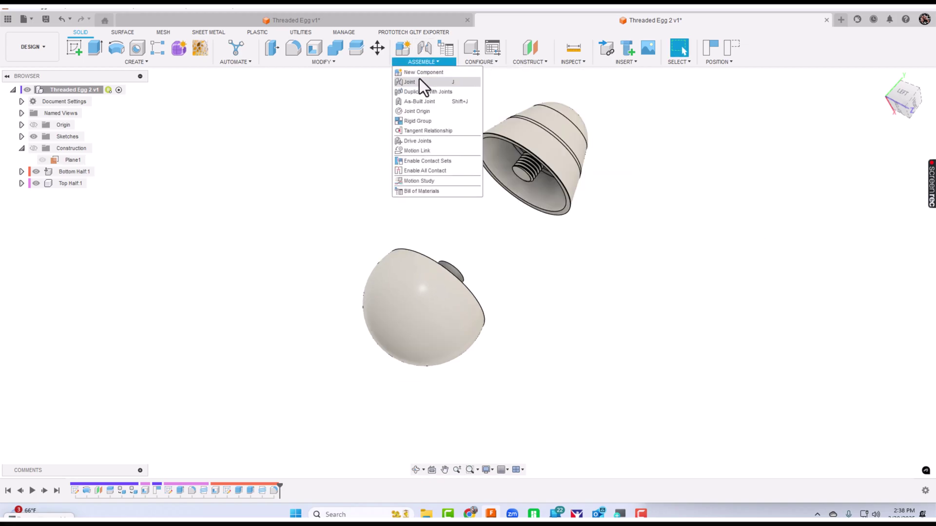
{"action": "left_click", "coordinate": [425, 48]}
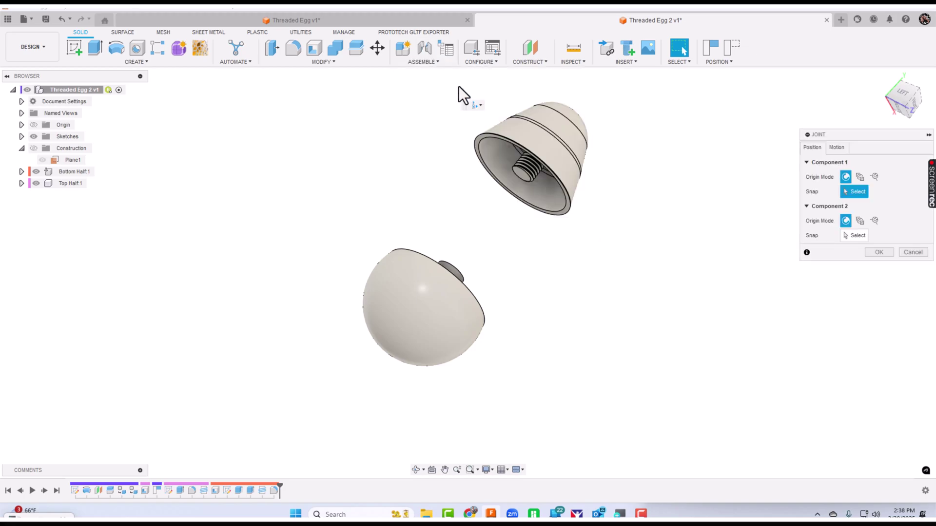
{"action": "scroll", "coordinate": [542, 138], "scroll_direction": "up", "scroll_amount": 5}
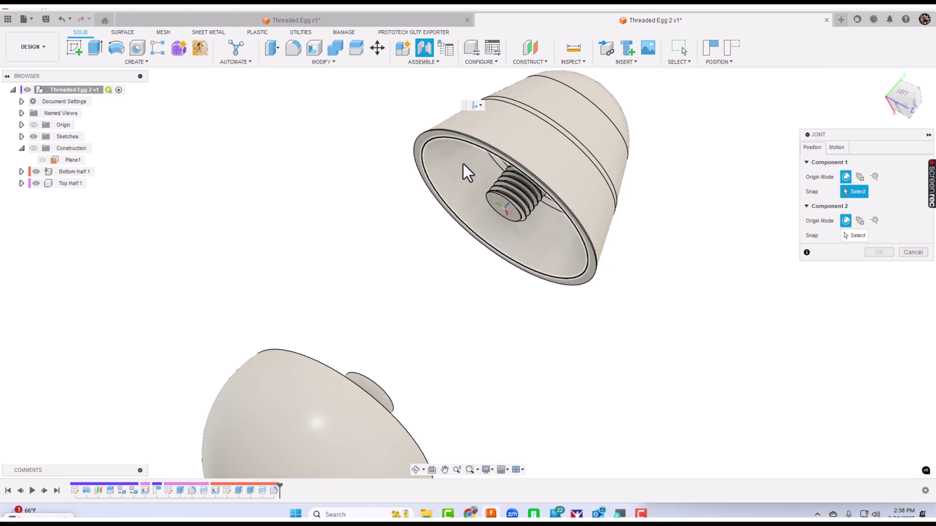
{"action": "left_click", "coordinate": [503, 209]}
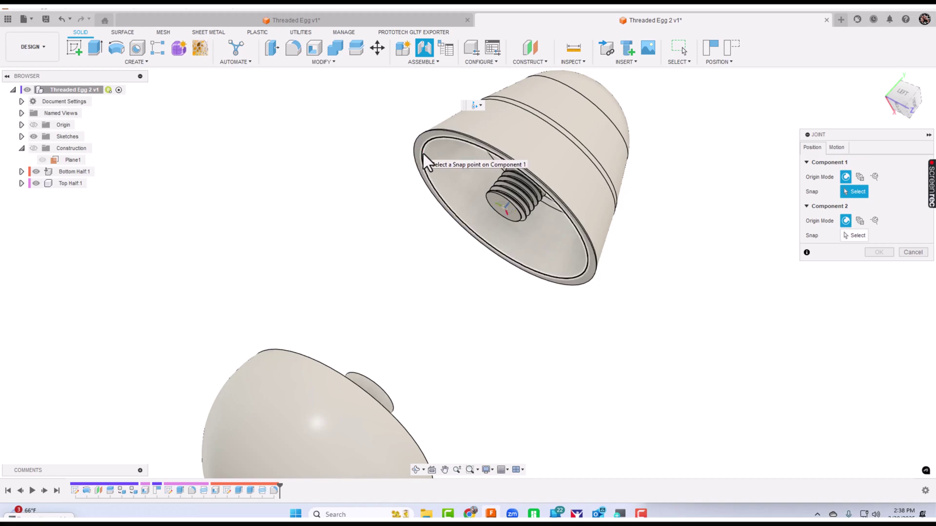
{"action": "left_click", "coordinate": [423, 153]}
Snap the second joint point to Bottom Half's rim, with cylindrical motion along Z.
{"action": "middle_click_drag", "start_coordinate": [522, 334], "coordinate": [510, 368], "text": "shift"}
{"action": "scroll", "coordinate": [660, 428], "scroll_direction": "down", "scroll_amount": 3}
{"action": "middle_click_drag", "start_coordinate": [660, 429], "coordinate": [612, 439], "text": "shift"}
{"action": "scroll", "coordinate": [592, 446], "scroll_direction": "up", "scroll_amount": 5}
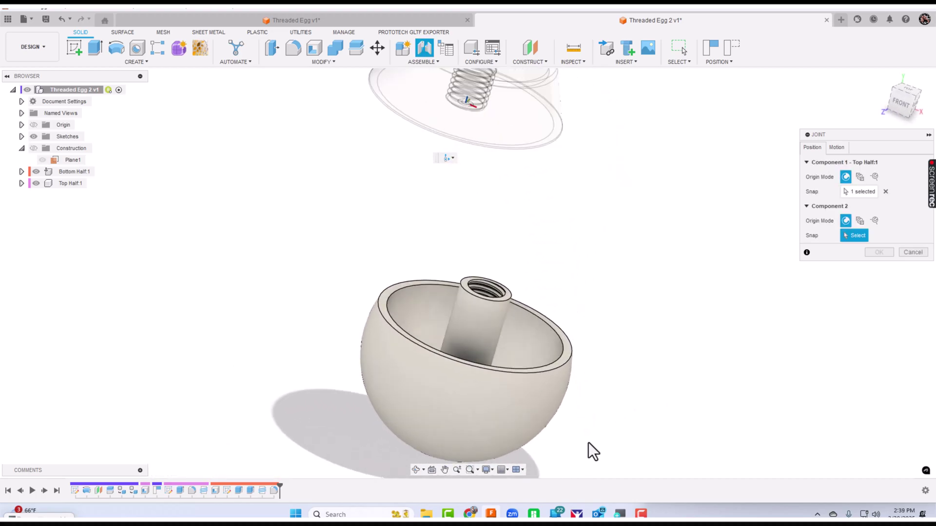
{"action": "scroll", "coordinate": [589, 442], "scroll_direction": "up", "scroll_amount": 3}
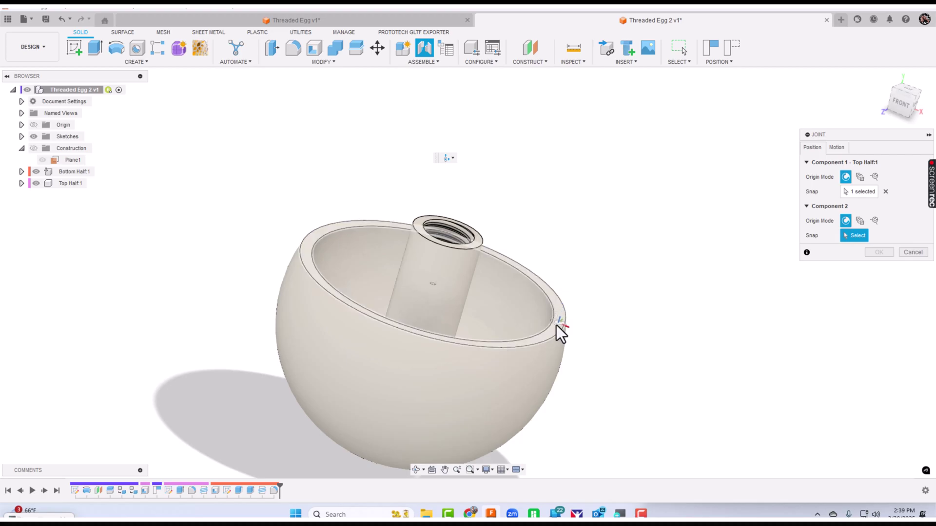
{"action": "left_click", "coordinate": [558, 330]}
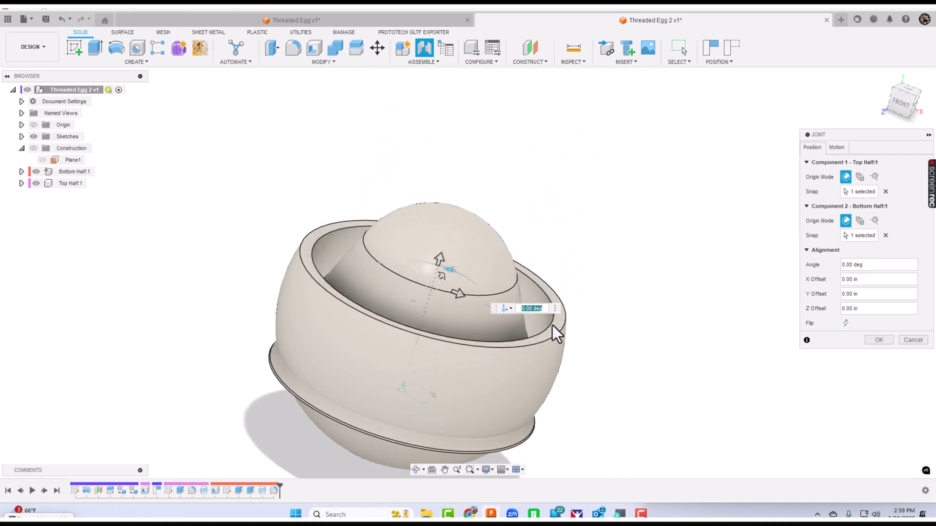
{"action": "left_click", "coordinate": [835, 146]}
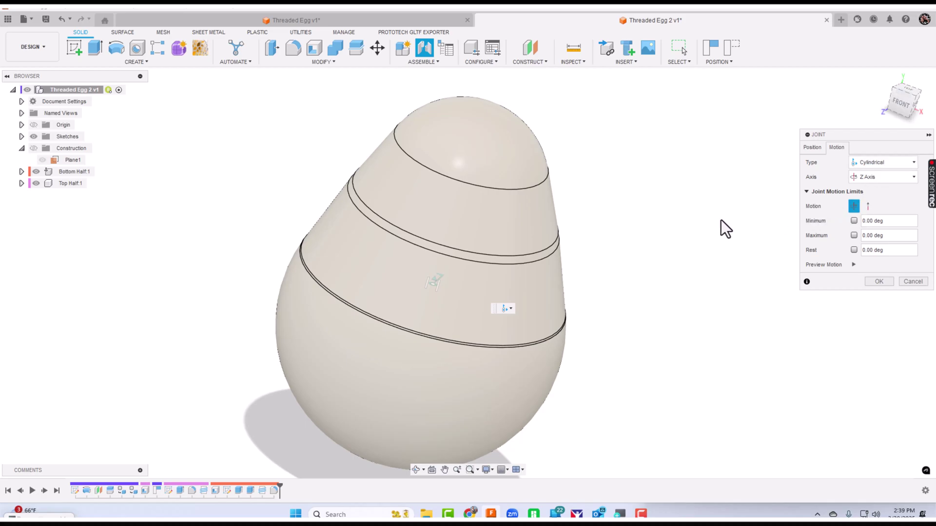
Limit the joint's slide travel from 0 in to 1 in and create the cylindrical joint.
{"action": "left_click", "coordinate": [854, 265]}
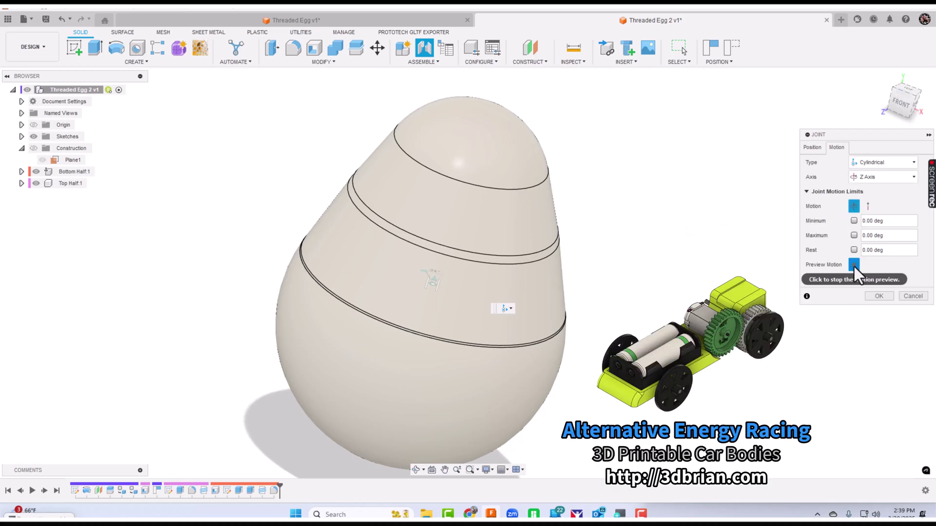
{"action": "left_click", "coordinate": [868, 206]}
{"action": "left_click_drag", "start_coordinate": [868, 139], "coordinate": [752, 137]}
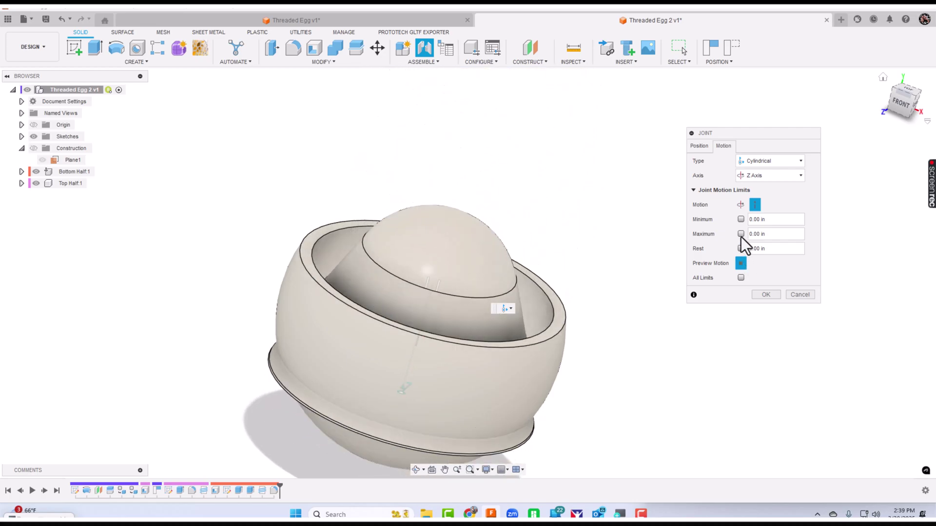
{"action": "left_click", "coordinate": [740, 219]}
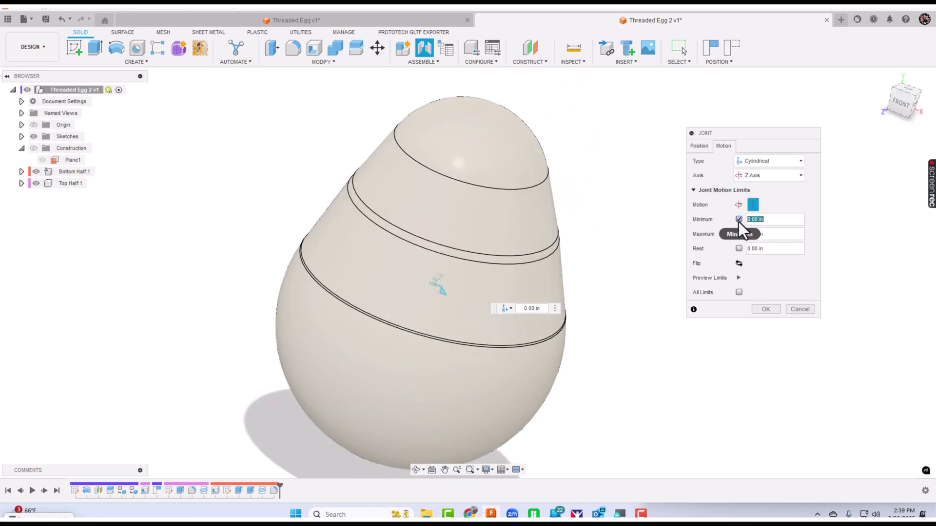
{"action": "left_click", "coordinate": [739, 233]}
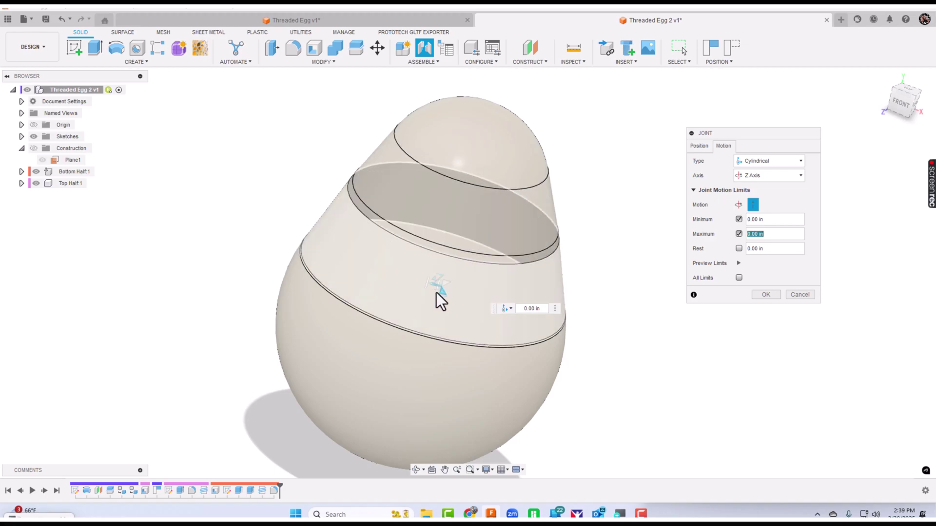
{"action": "left_click", "coordinate": [901, 103]}
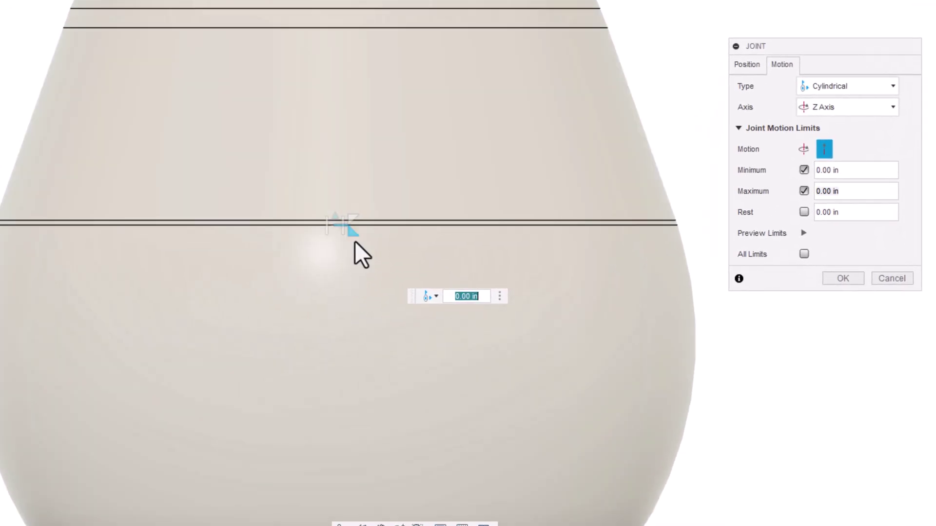
{"action": "left_click_drag", "start_coordinate": [354, 216], "coordinate": [359, 0]}
{"action": "left_click_drag", "start_coordinate": [430, 68], "coordinate": [439, 25]}
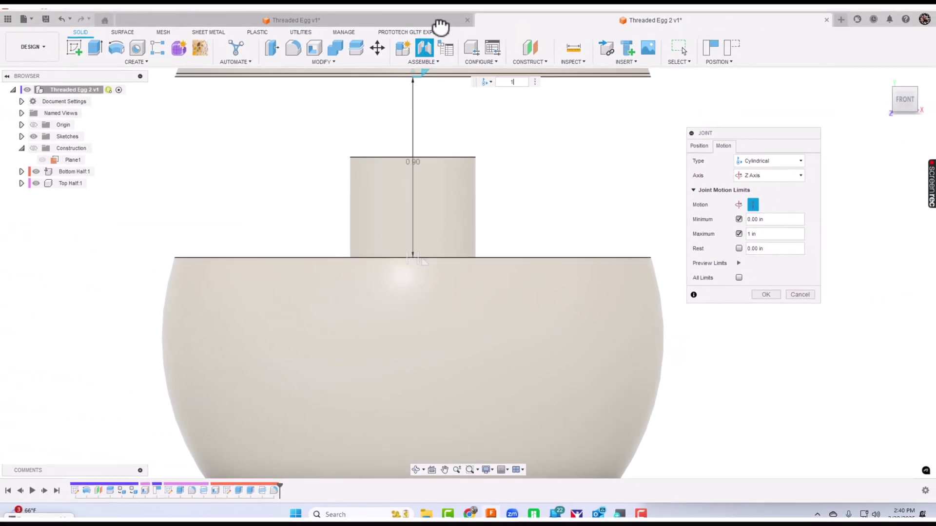
{"action": "key", "text": "Return"}
Slide the top half up along the joint to open the egg.
{"action": "scroll", "coordinate": [609, 244], "scroll_direction": "down", "scroll_amount": 5}
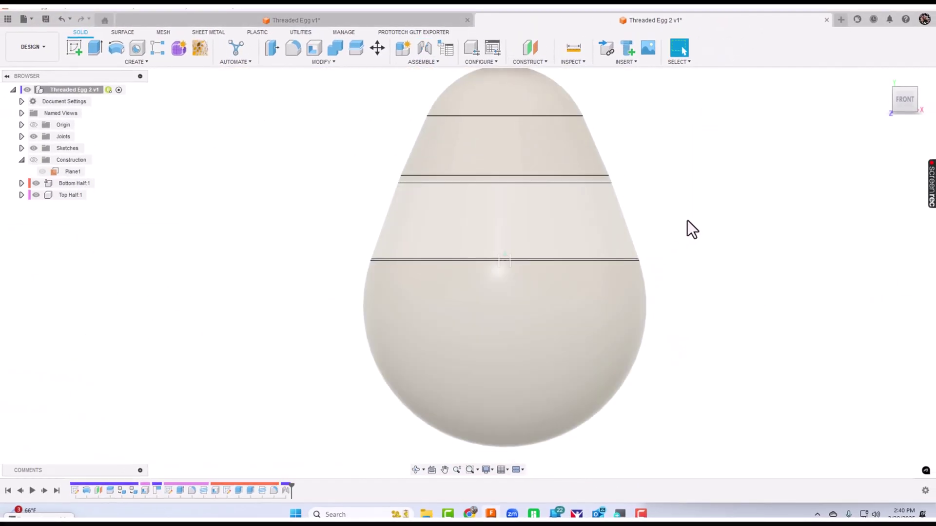
{"action": "mouse_move", "coordinate": [691, 226]}
{"action": "middle_mouse_down", "text": "shift"}
{"action": "mouse_move", "coordinate": [679, 213]}
{"action": "mouse_move", "coordinate": [675, 227]}
{"action": "middle_mouse_up", "text": "shift"}
{"action": "left_click_drag", "start_coordinate": [563, 187], "coordinate": [568, 57]}
{"action": "middle_click_drag", "start_coordinate": [585, 292], "coordinate": [562, 359], "text": "shift"}
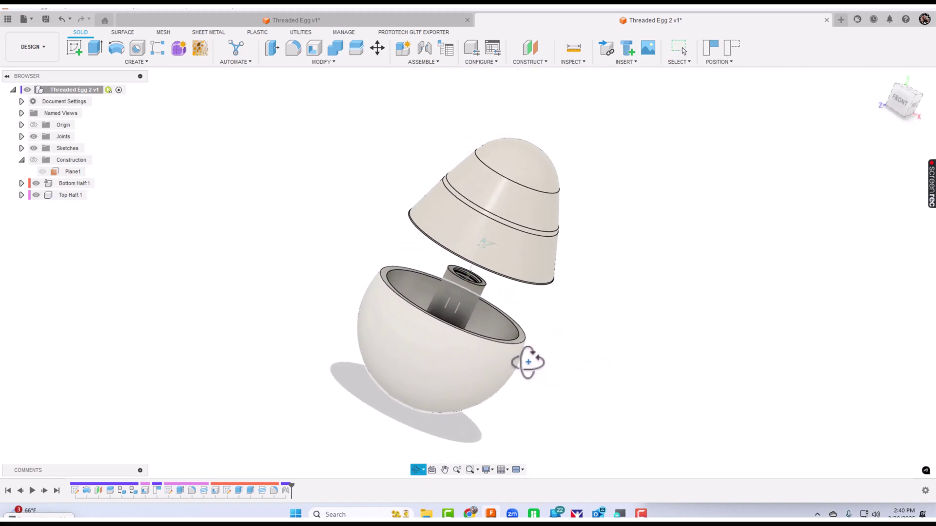
{"action": "left_click_drag", "start_coordinate": [528, 362], "coordinate": [551, 370]}
{"action": "key", "text": "Escape"}
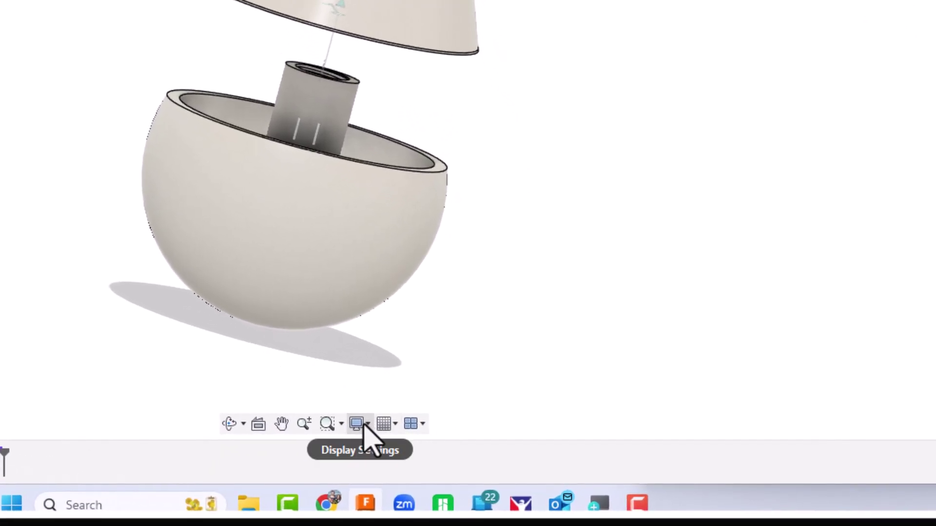
Switch the visual style to plain Shaded without edge lines.
{"action": "left_click", "coordinate": [366, 424]}
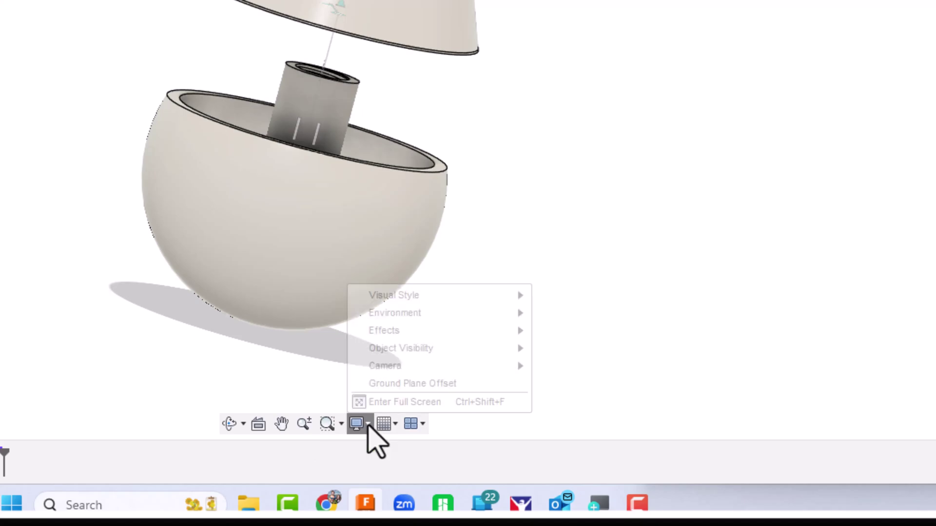
{"action": "mouse_move", "coordinate": [458, 315]}
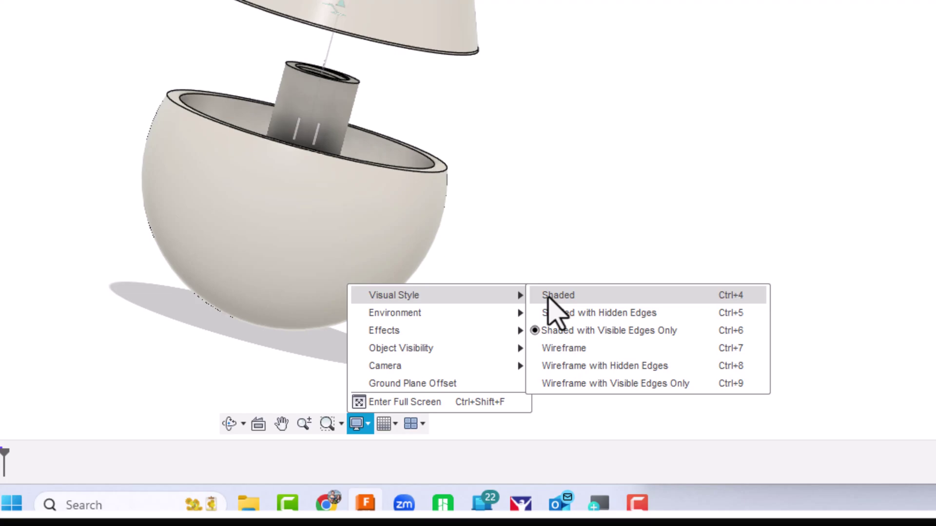
{"action": "left_click", "coordinate": [548, 296]}
Lower the top half back onto the bottom half and return to the Home view.
{"action": "mouse_move", "coordinate": [656, 55]}
{"action": "middle_mouse_down", "text": "shift"}
{"action": "mouse_move", "coordinate": [545, 43]}
{"action": "mouse_move", "coordinate": [597, 169]}
{"action": "middle_mouse_up", "text": "shift"}
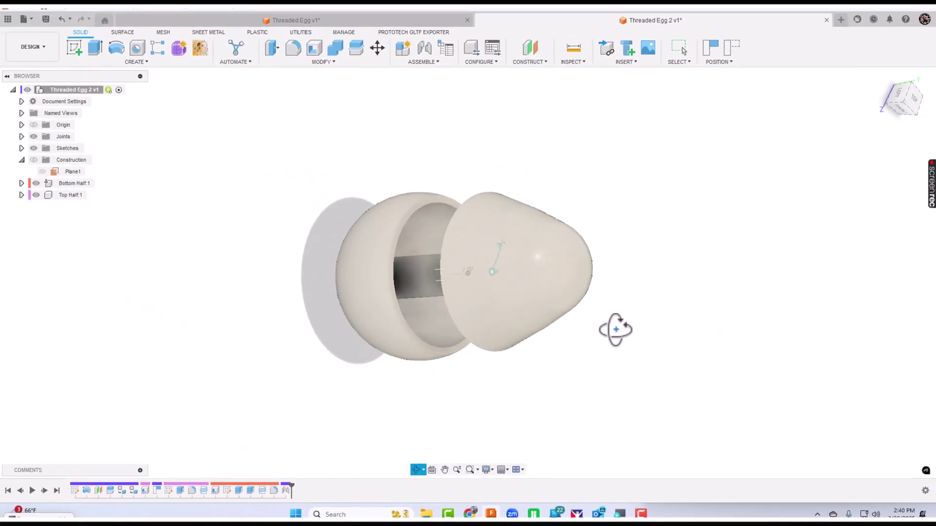
{"action": "middle_click_drag", "start_coordinate": [615, 330], "coordinate": [620, 286], "text": "shift"}
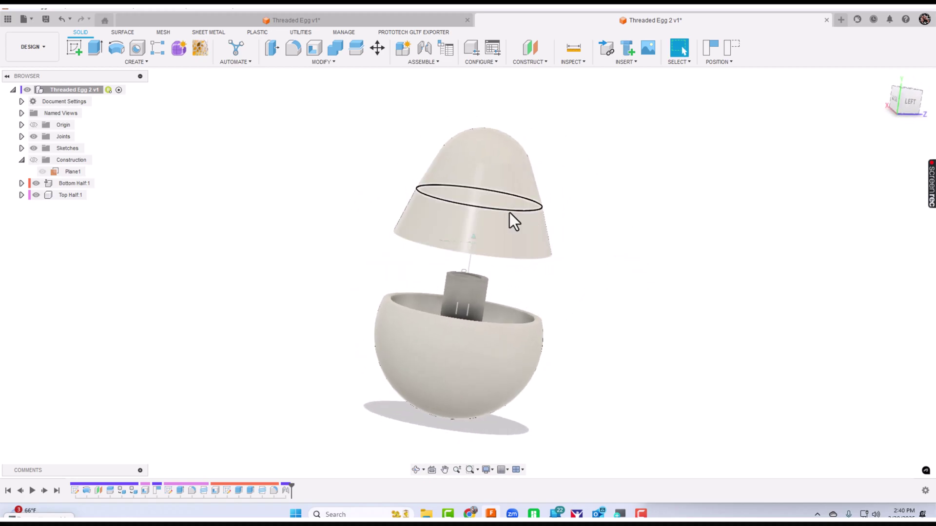
{"action": "left_click_drag", "start_coordinate": [507, 212], "coordinate": [490, 282]}
{"action": "middle_click_drag", "start_coordinate": [514, 281], "coordinate": [835, 101], "text": "shift"}
{"action": "left_click", "coordinate": [885, 77]}
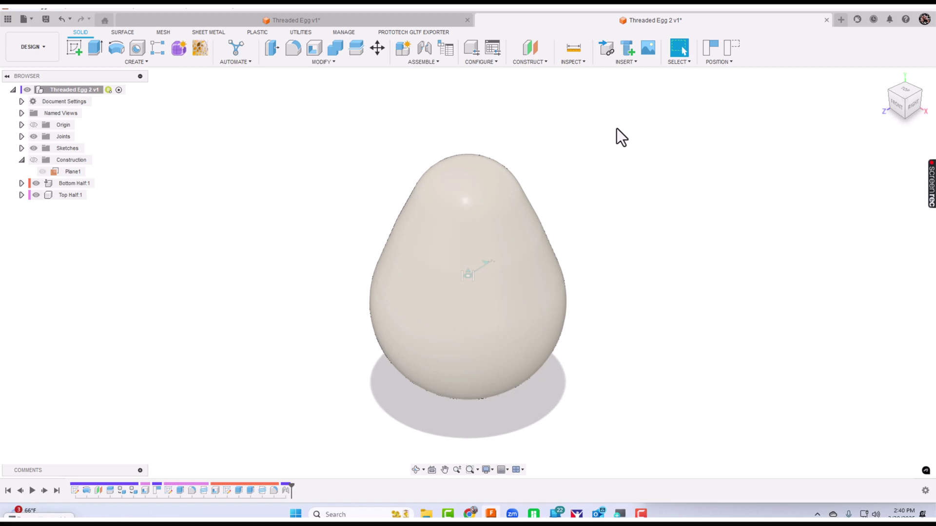
Export Top Half:1 as a 3MF mesh, then bring up Bottom Half:1's context menu.
{"action": "right_click", "coordinate": [67, 195]}
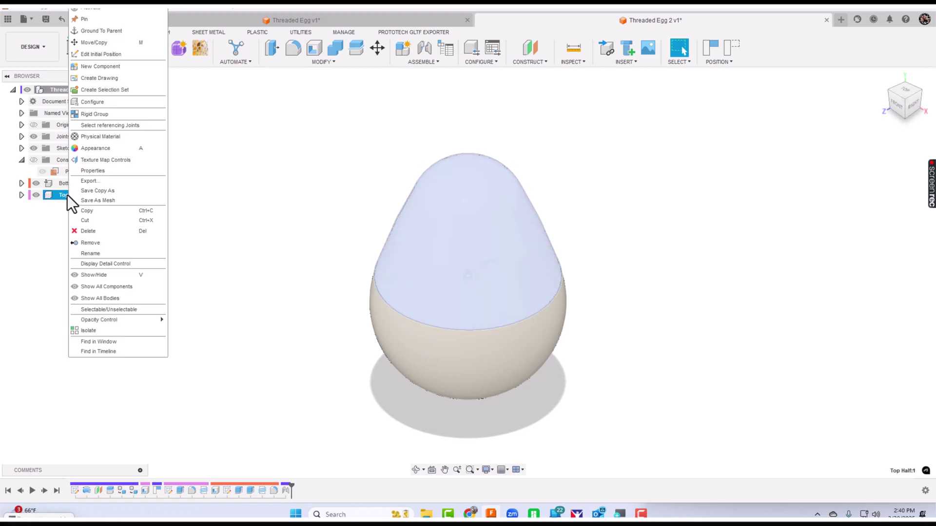
{"action": "left_click", "coordinate": [97, 201]}
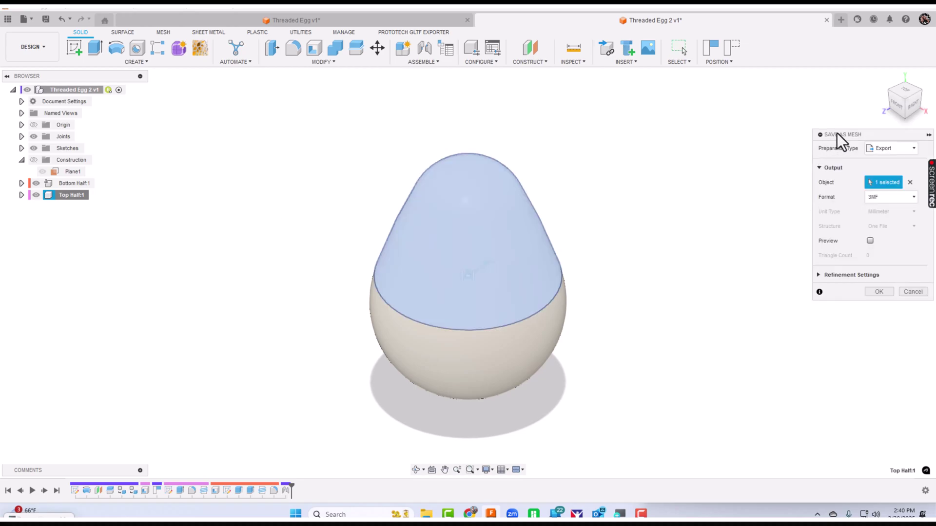
{"action": "left_click_drag", "start_coordinate": [838, 133], "coordinate": [648, 121]}
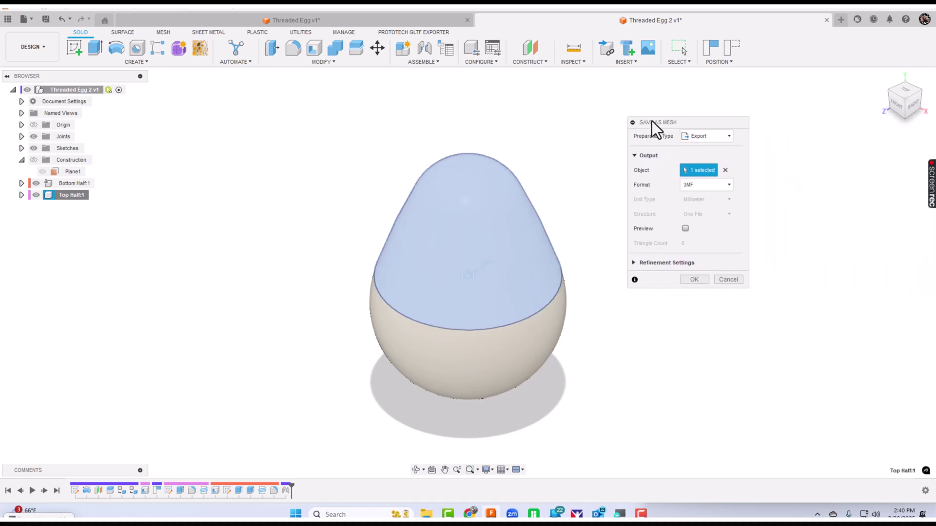
{"action": "left_click", "coordinate": [696, 186]}
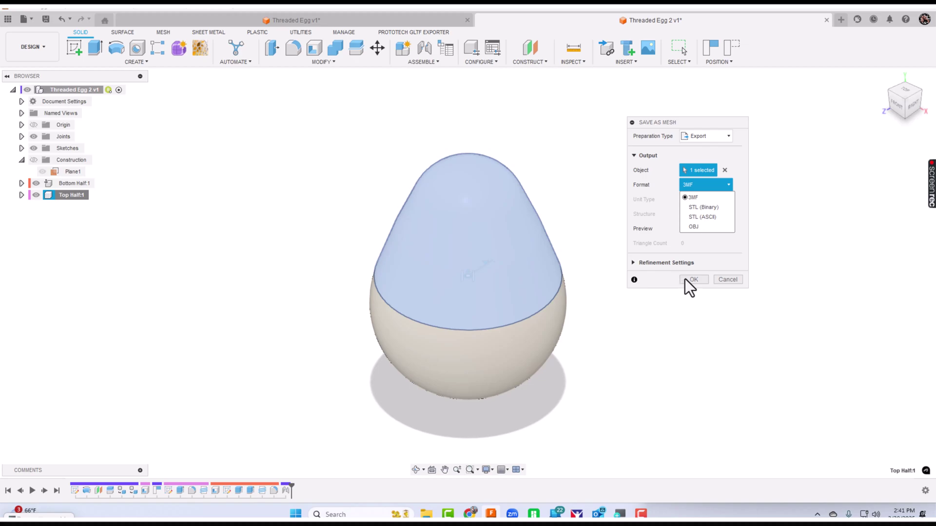
{"action": "left_click", "coordinate": [722, 280]}
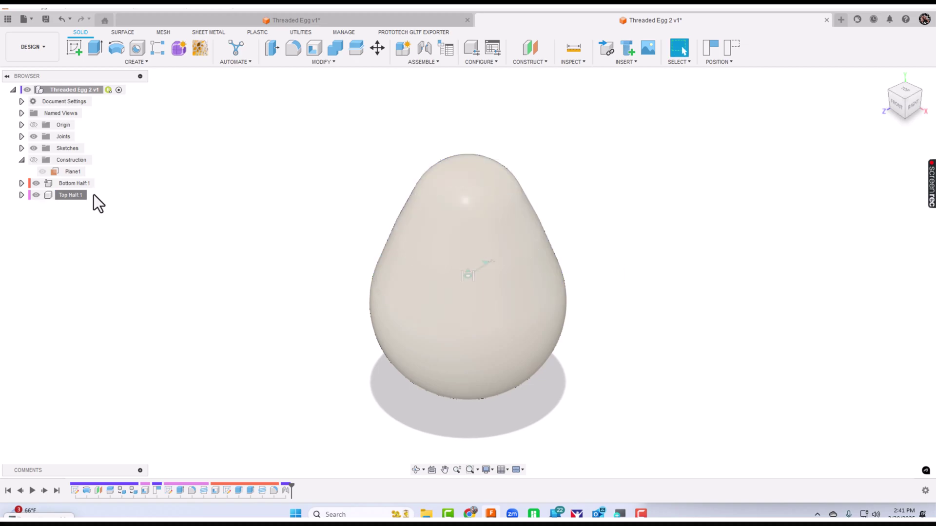
{"action": "right_click", "coordinate": [75, 182]}
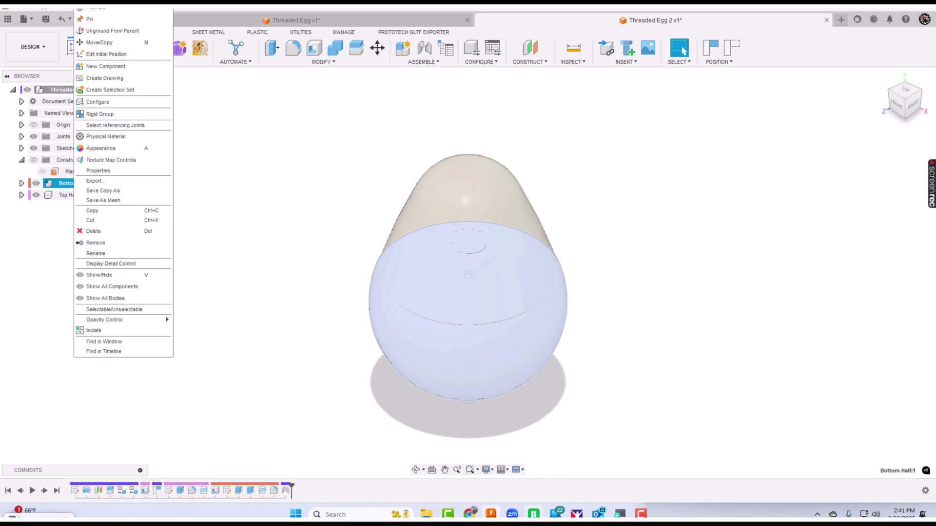
{"action": "mouse_move", "coordinate": [533, 513]}
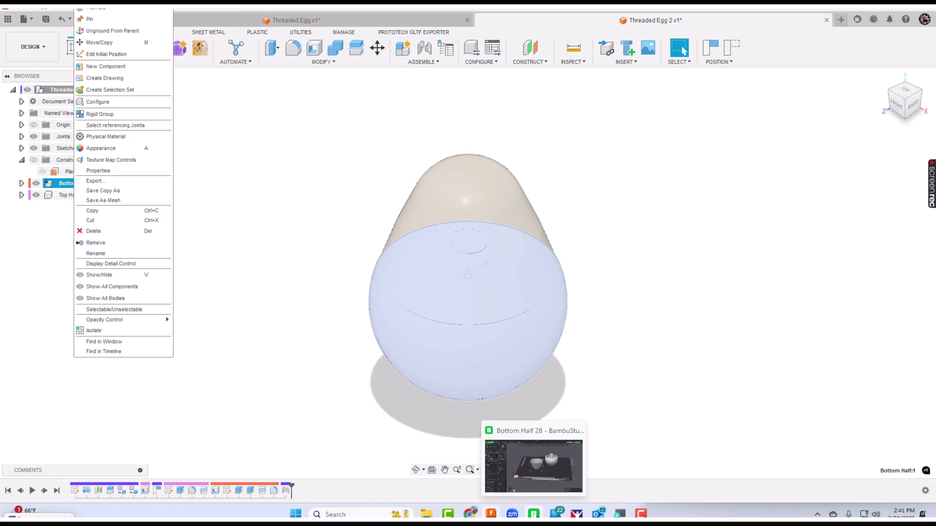
Switch to Bambu Studio and inspect both egg halves on the plate, including the Front view.
{"action": "left_click", "coordinate": [534, 465]}
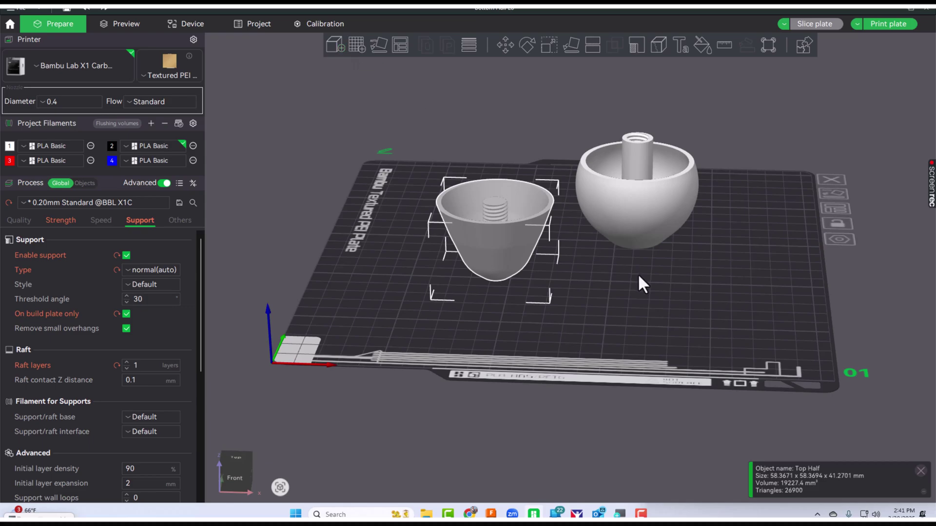
{"action": "middle_click_drag", "start_coordinate": [637, 274], "coordinate": [624, 273]}
{"action": "mouse_move", "coordinate": [626, 276]}
{"action": "left_mouse_down"}
{"action": "mouse_move", "coordinate": [640, 285]}
{"action": "mouse_move", "coordinate": [631, 284]}
{"action": "mouse_move", "coordinate": [637, 295]}
{"action": "mouse_move", "coordinate": [634, 284]}
{"action": "left_mouse_up"}
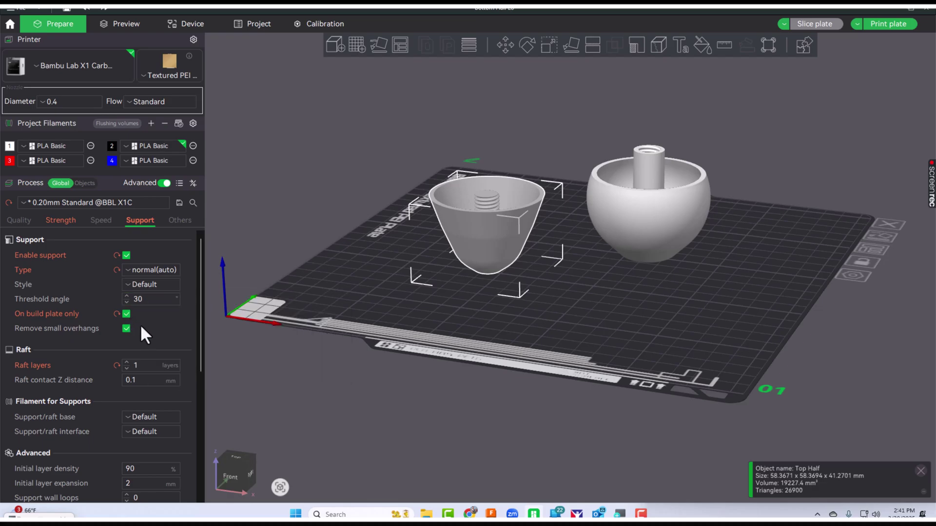
{"action": "scroll", "coordinate": [140, 323], "scroll_direction": "down", "scroll_amount": 2}
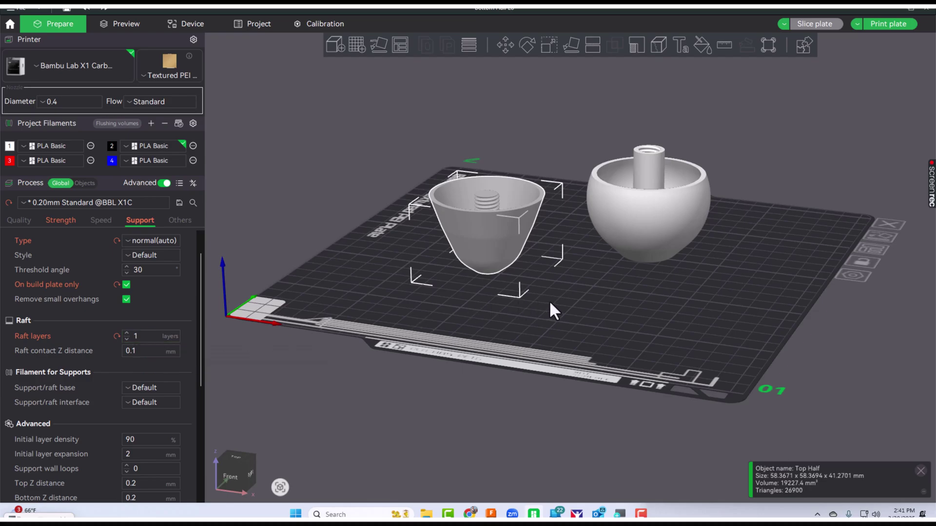
{"action": "left_click_drag", "start_coordinate": [552, 300], "coordinate": [563, 283]}
{"action": "key", "text": "3"}
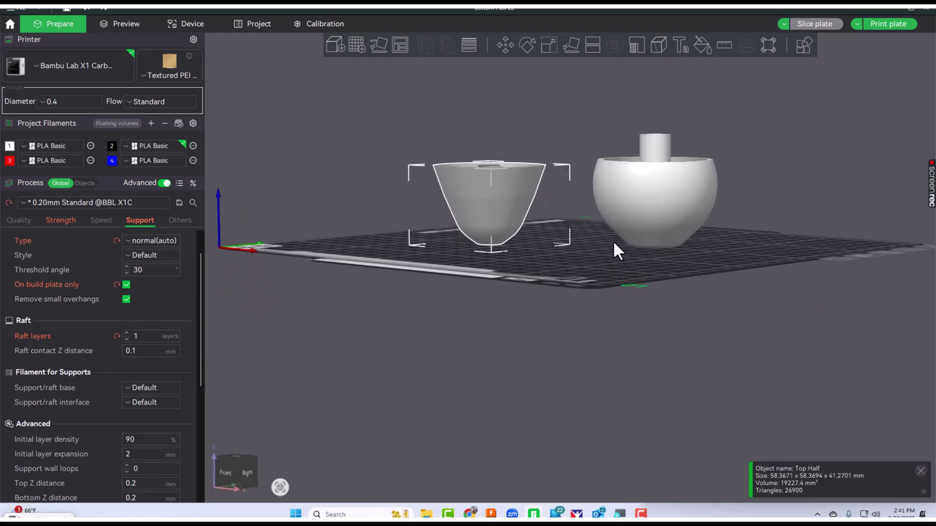
{"action": "left_click_drag", "start_coordinate": [664, 254], "coordinate": [658, 266]}
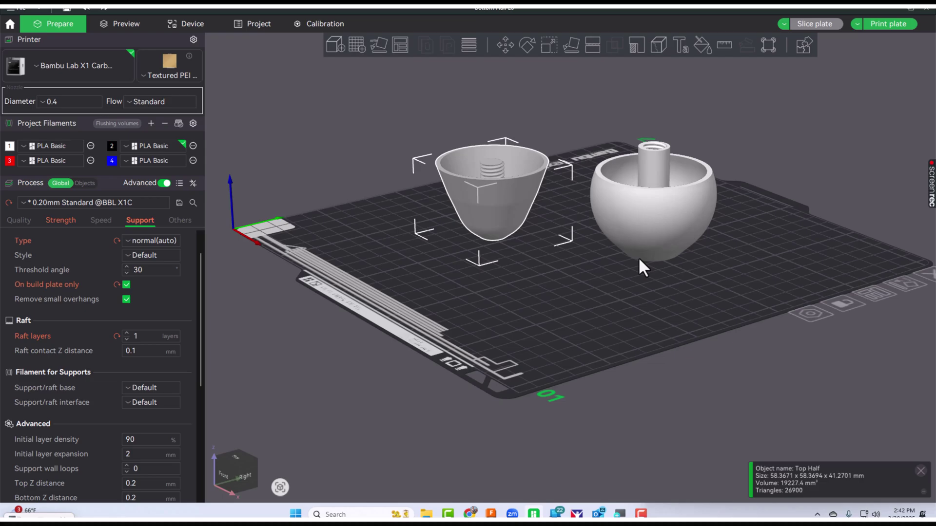
In the Strength settings, set sparse infill density to 25% with the Grid pattern.
{"action": "left_click", "coordinate": [61, 220]}
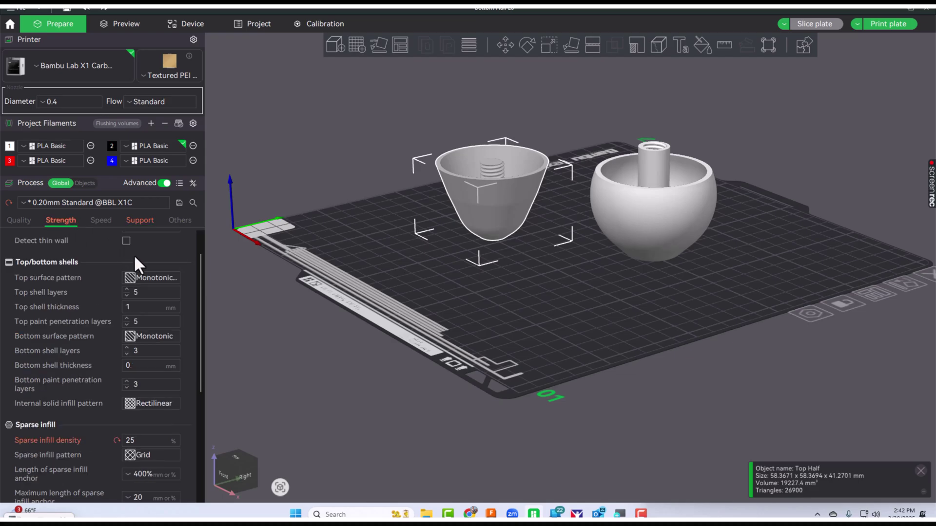
{"action": "scroll", "coordinate": [148, 271], "scroll_direction": "down", "scroll_amount": 5}
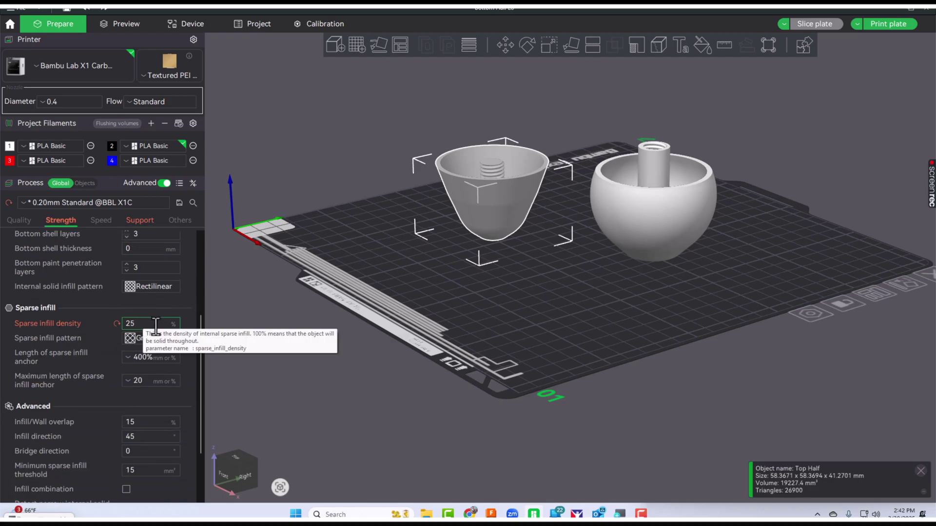
{"action": "scroll", "coordinate": [153, 324], "scroll_direction": "up", "scroll_amount": 5}
{"action": "scroll", "coordinate": [153, 331], "scroll_direction": "down", "scroll_amount": 3}
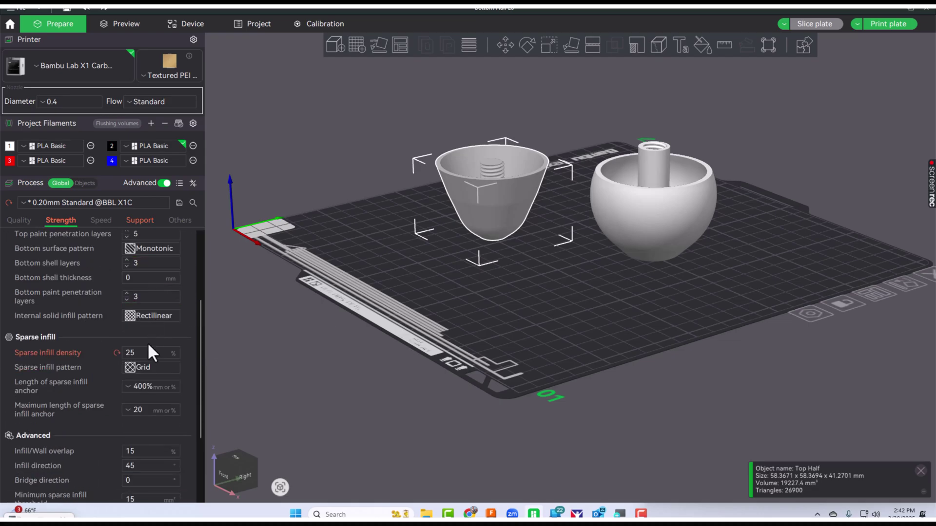
{"action": "left_click_drag", "start_coordinate": [144, 353], "coordinate": [104, 348]}
{"action": "type", "text": "15"}
{"action": "left_click_drag", "start_coordinate": [139, 354], "coordinate": [104, 354]}
{"action": "type", "text": "25"}
{"action": "left_click_drag", "start_coordinate": [578, 220], "coordinate": [598, 287]}
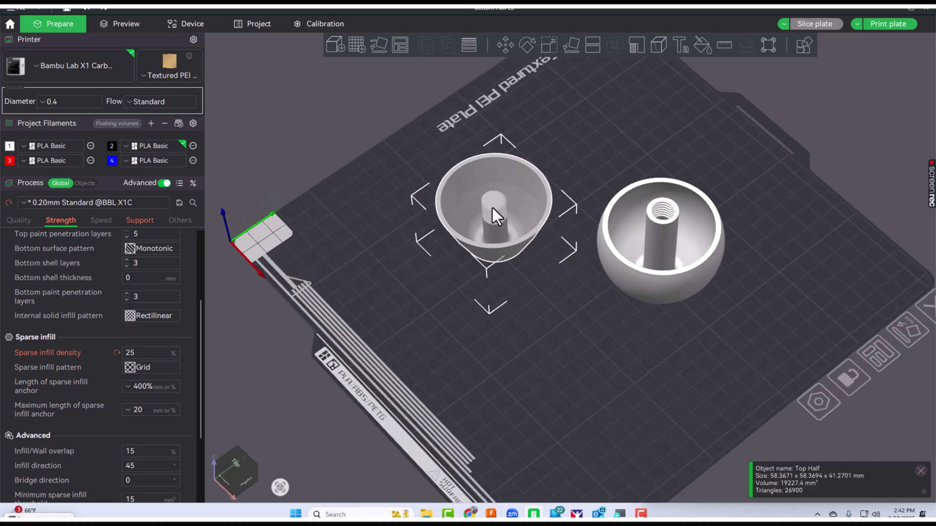